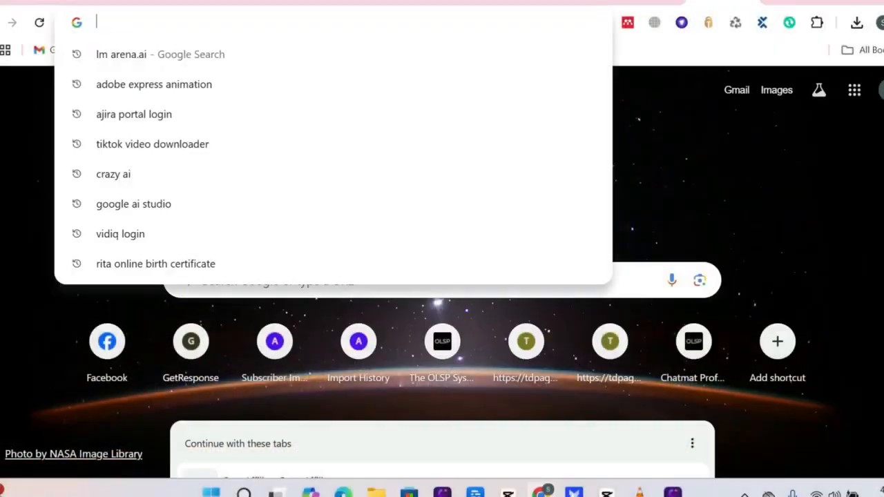
Step: Search for "adobe express animation" and open Adobe's Free Animation Maker page
{"action": "type", "text": "adobe"}
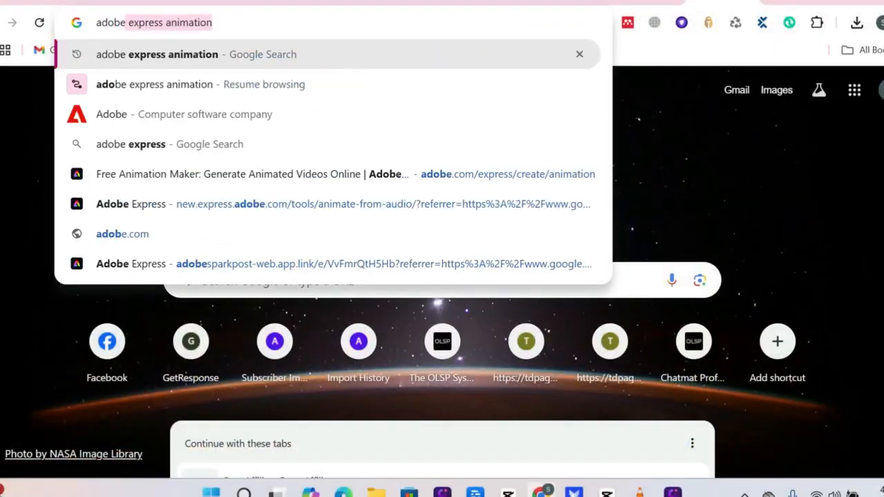
{"action": "left_click", "coordinate": [158, 56]}
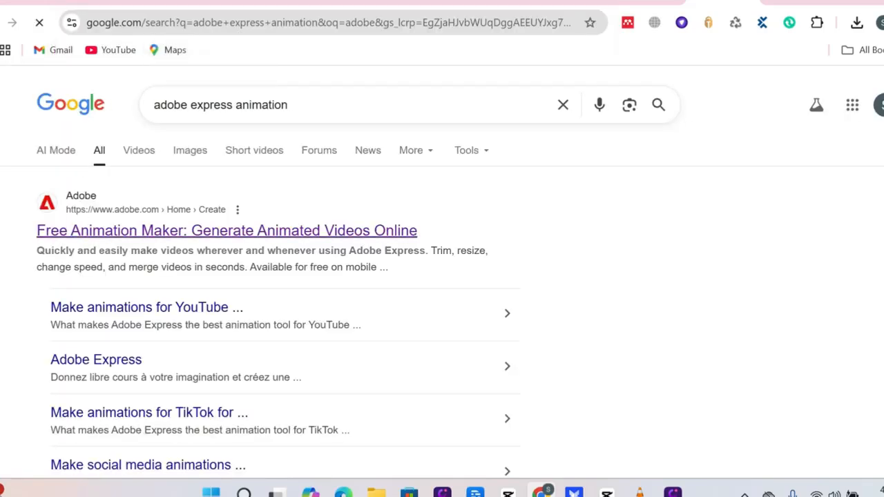
{"action": "left_click", "coordinate": [72, 235]}
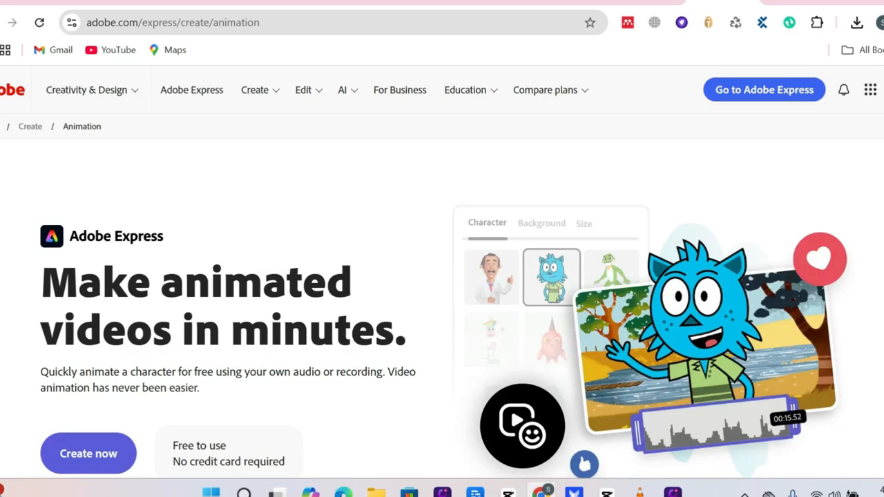
Step: Search for "lm arena.ai" in a new tab and open the LMArena site
{"action": "key", "text": "ctrl+t"}
{"action": "type", "text": "lm"}
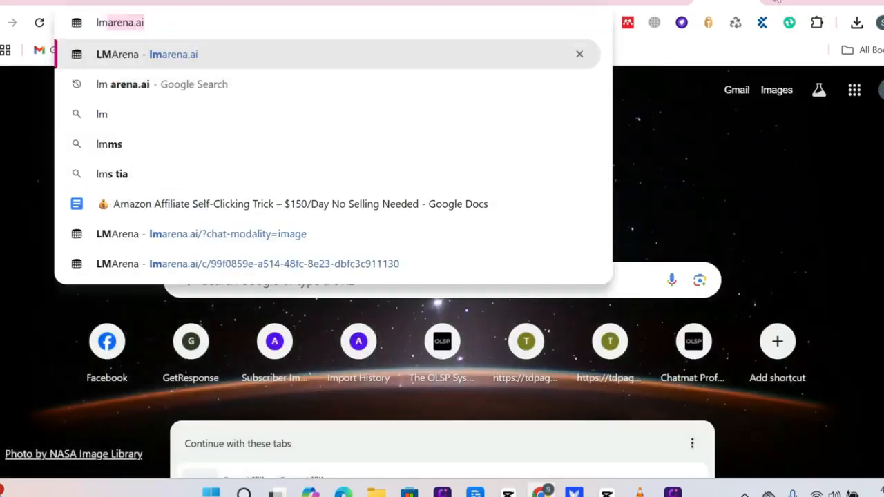
{"action": "type", "text": " arena."}
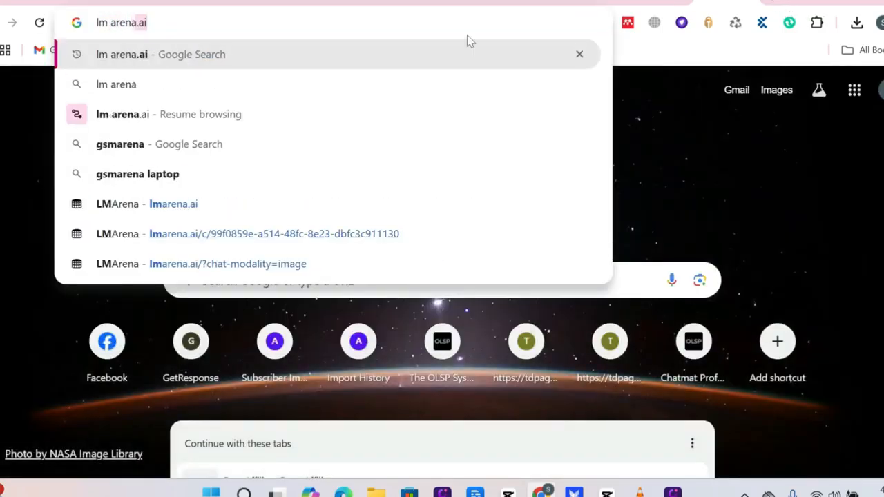
{"action": "left_click", "coordinate": [125, 55]}
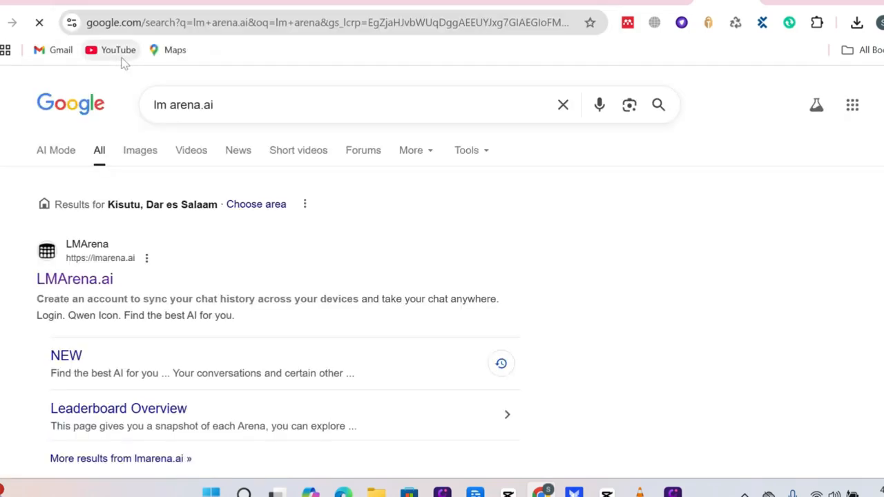
{"action": "left_click", "coordinate": [39, 279]}
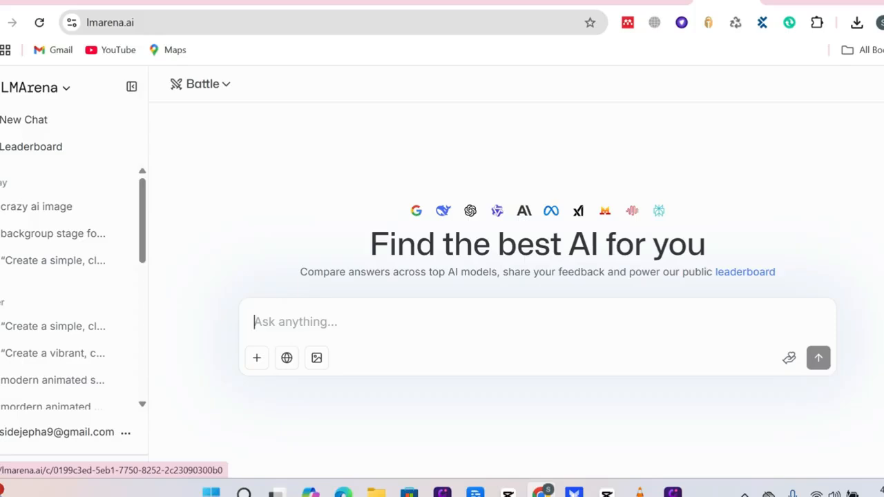
Step: Open tiktok.com in another new tab
{"action": "key", "text": "ctrl+t"}
{"action": "type", "text": "tiktok.com"}
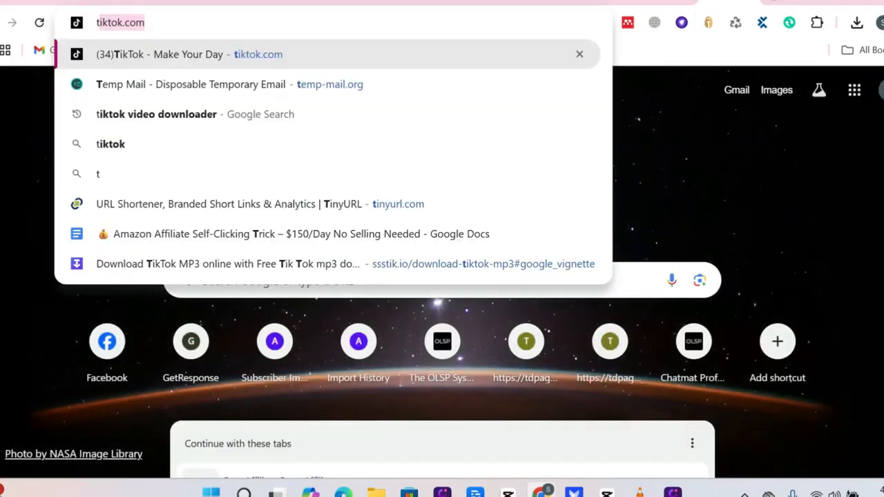
{"action": "key", "text": "Return"}
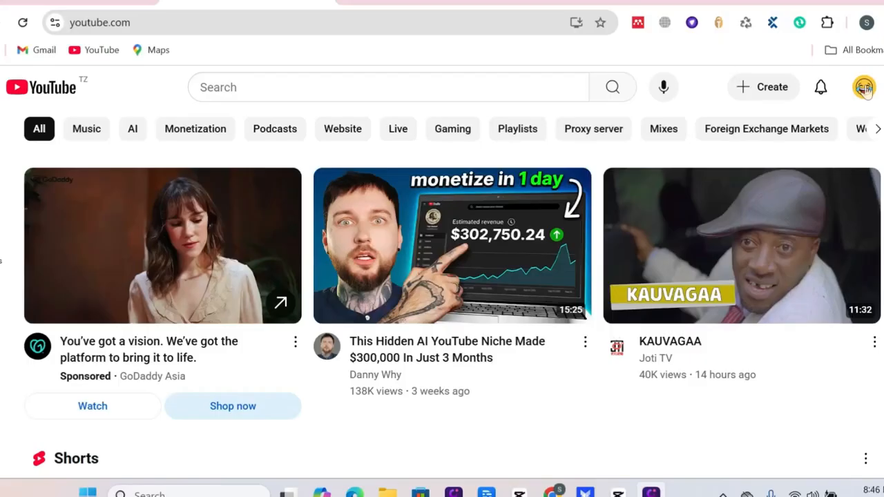
Step: Open the Stand-Up Toons channel page on YouTube and look through its published Shorts
{"action": "left_click", "coordinate": [863, 87]}
{"action": "left_click", "coordinate": [744, 137]}
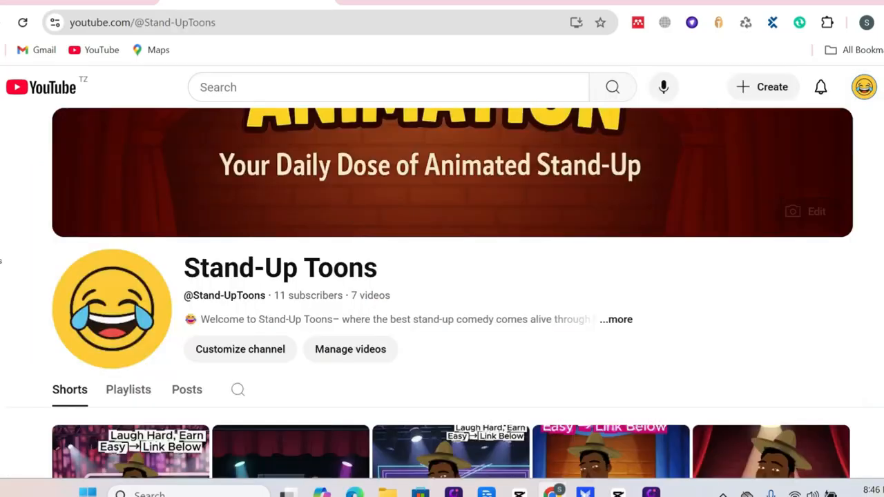
{"action": "scroll", "coordinate": [351, 289], "scroll_direction": "down", "scroll_amount": 3}
{"action": "scroll", "coordinate": [351, 289], "scroll_direction": "down", "scroll_amount": 1}
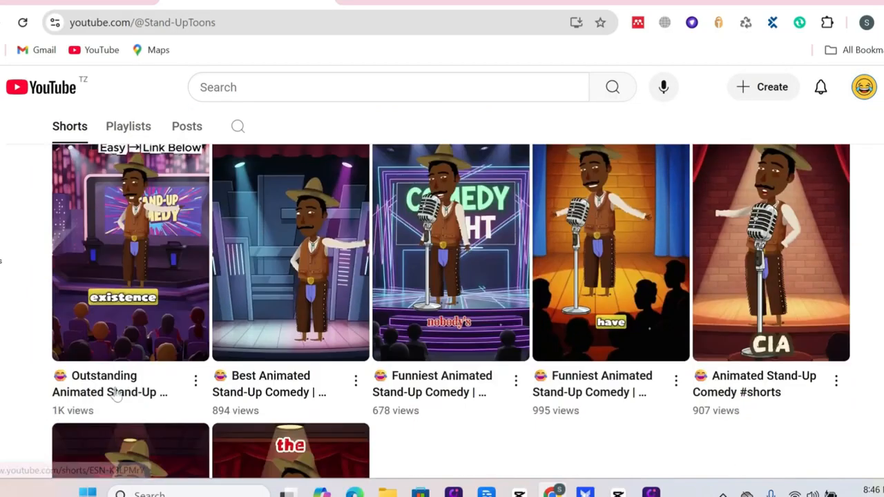
{"action": "scroll", "coordinate": [325, 287], "scroll_direction": "up", "scroll_amount": 4}
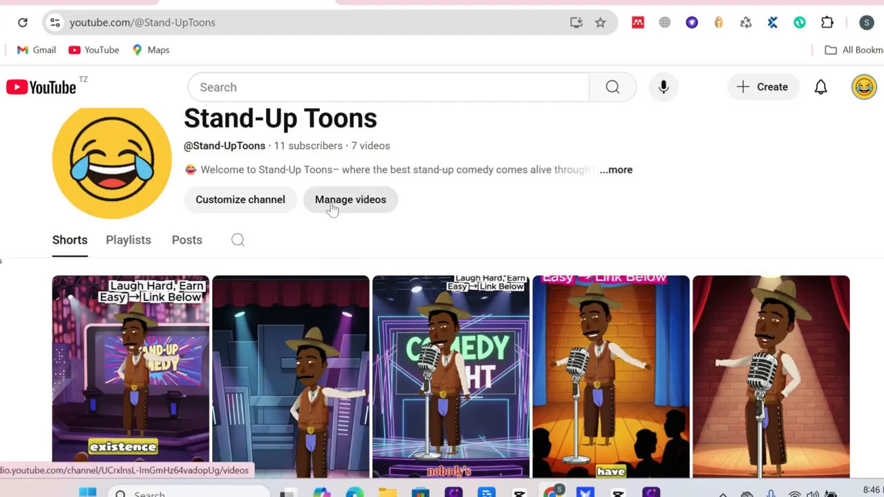
Step: Open the channel's video management in YouTube Studio and review the publish dates of its Shorts
{"action": "left_click", "coordinate": [360, 205]}
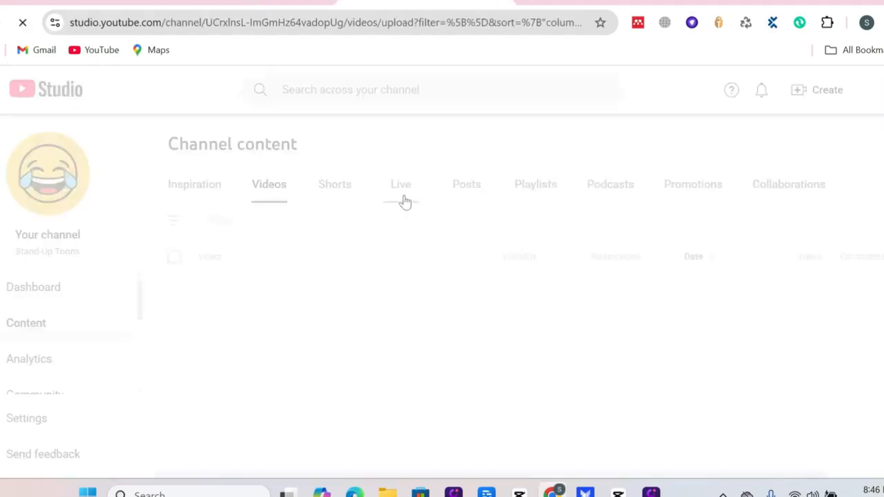
{"action": "left_click", "coordinate": [343, 234]}
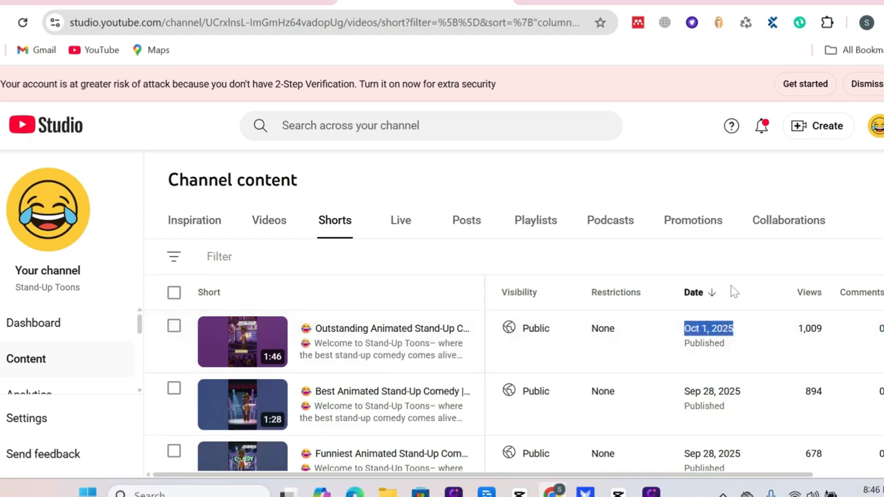
{"action": "left_click", "coordinate": [736, 264]}
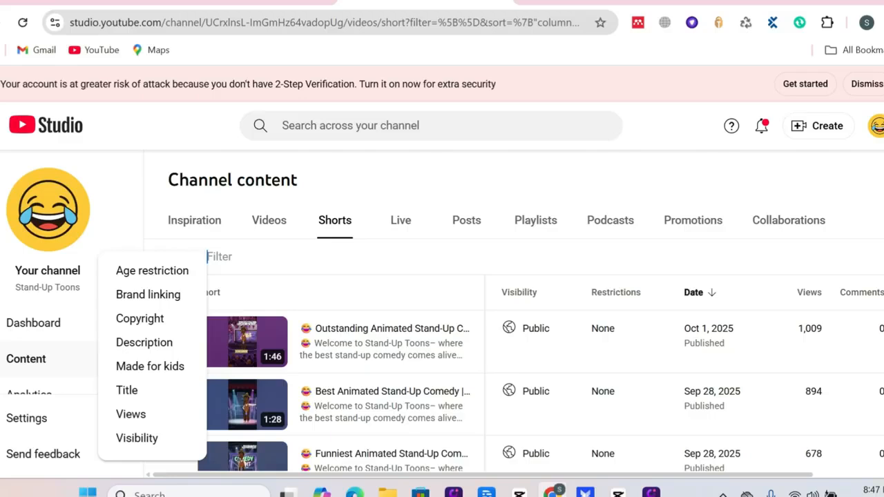
{"action": "scroll", "coordinate": [69, 353], "scroll_direction": "down", "scroll_amount": 2}
{"action": "scroll", "coordinate": [55, 333], "scroll_direction": "up", "scroll_amount": 1}
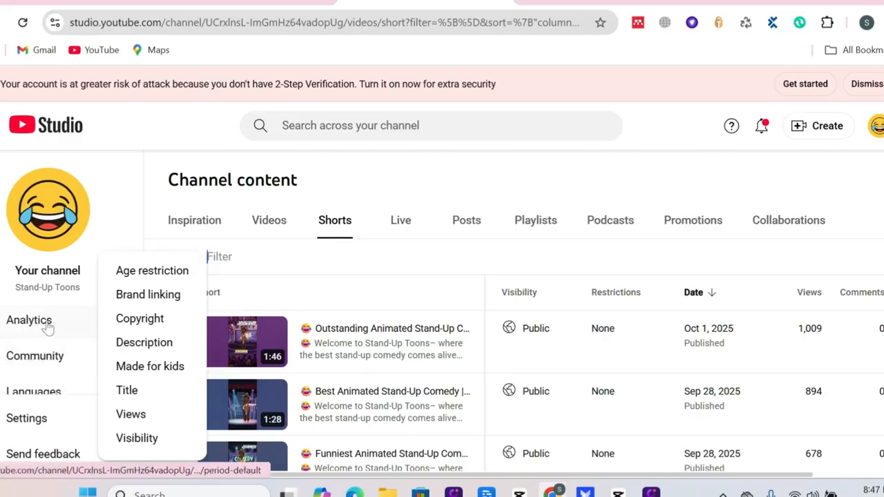
Step: Open the channel analytics overview and examine the view counts of the top-performing Shorts
{"action": "left_click", "coordinate": [48, 328]}
{"action": "left_click", "coordinate": [268, 233]}
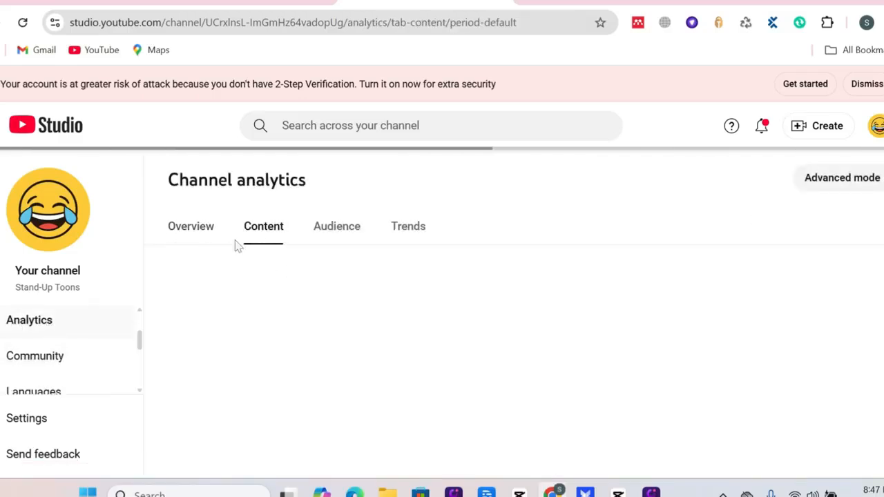
{"action": "left_click", "coordinate": [202, 230]}
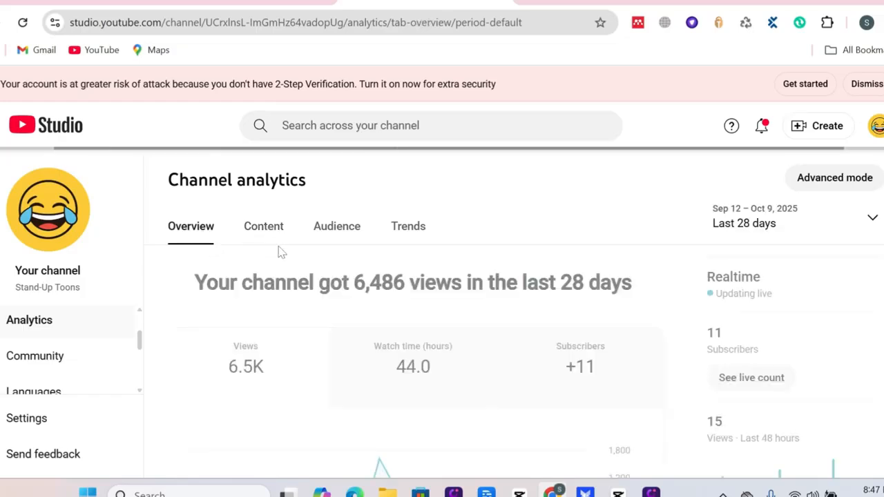
{"action": "scroll", "coordinate": [297, 263], "scroll_direction": "down", "scroll_amount": 6}
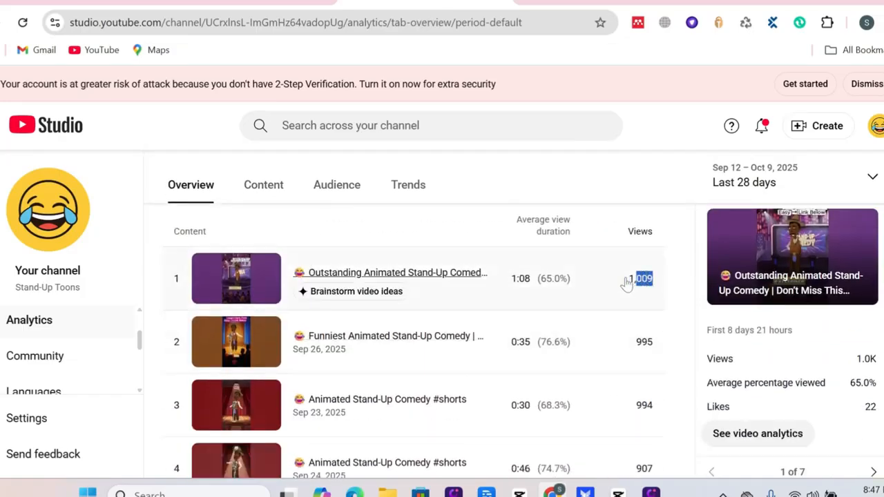
{"action": "left_click_drag", "start_coordinate": [625, 280], "coordinate": [620, 280]}
{"action": "left_click_drag", "start_coordinate": [657, 344], "coordinate": [632, 344]}
{"action": "left_click_drag", "start_coordinate": [656, 406], "coordinate": [634, 406]}
{"action": "scroll", "coordinate": [650, 401], "scroll_direction": "down", "scroll_amount": 1}
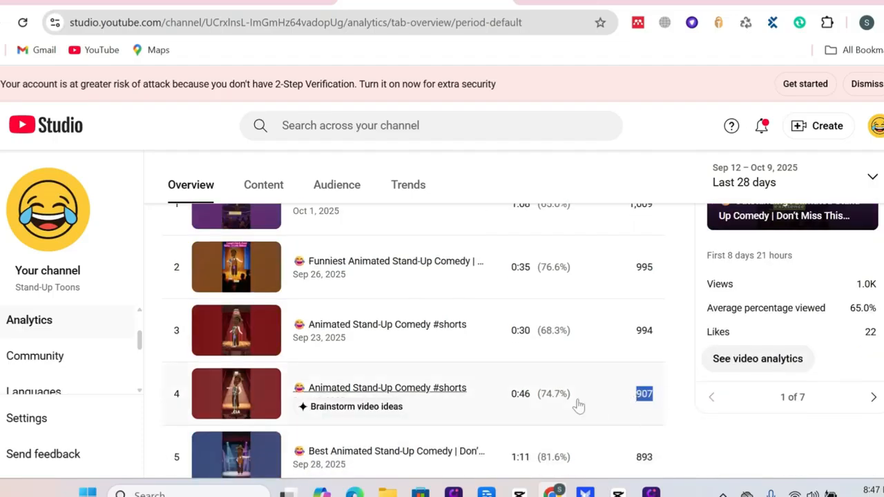
Step: Review the channel's total views, watch time and subscribers for the last 28 days
{"action": "scroll", "coordinate": [579, 404], "scroll_direction": "up", "scroll_amount": 4}
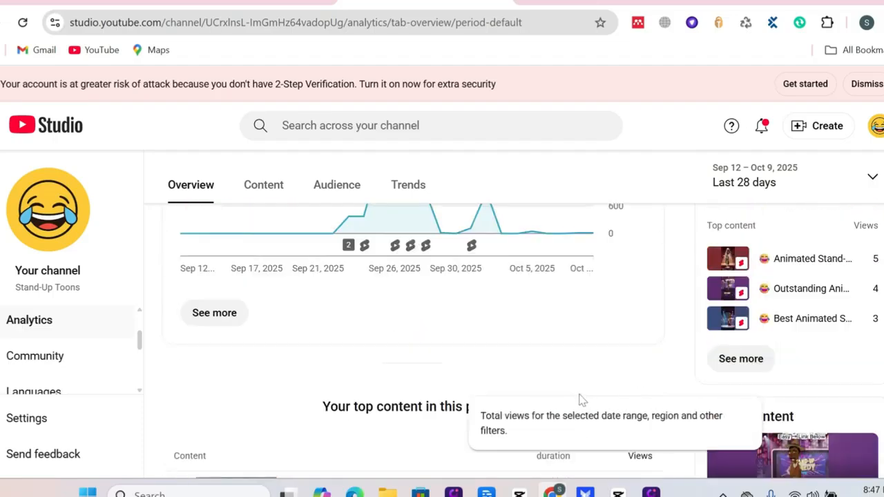
{"action": "scroll", "coordinate": [580, 401], "scroll_direction": "up", "scroll_amount": 4}
{"action": "left_click_drag", "start_coordinate": [269, 367], "coordinate": [229, 367]}
{"action": "left_click_drag", "start_coordinate": [446, 371], "coordinate": [423, 370]}
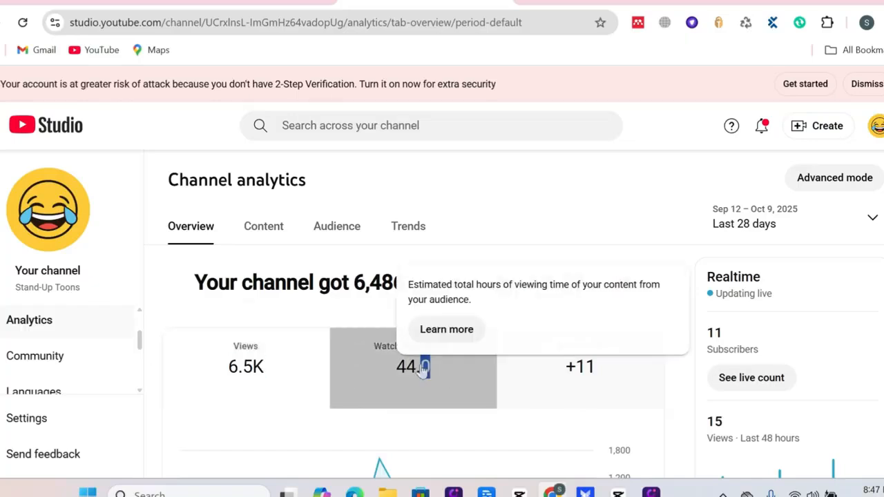
{"action": "left_click", "coordinate": [585, 376]}
Step: Examine the channel's audience analytics, including gender, age groups and top geographies
{"action": "left_click", "coordinate": [337, 227]}
{"action": "scroll", "coordinate": [472, 303], "scroll_direction": "down", "scroll_amount": 3}
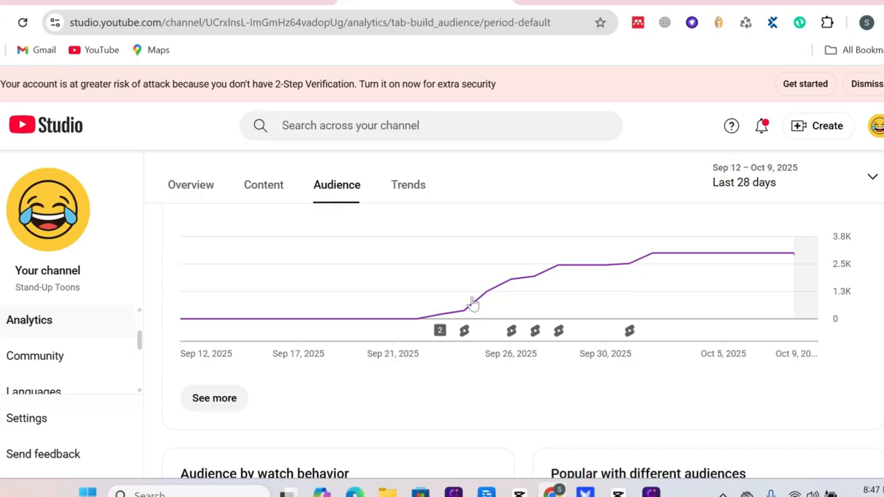
{"action": "scroll", "coordinate": [472, 304], "scroll_direction": "down", "scroll_amount": 15}
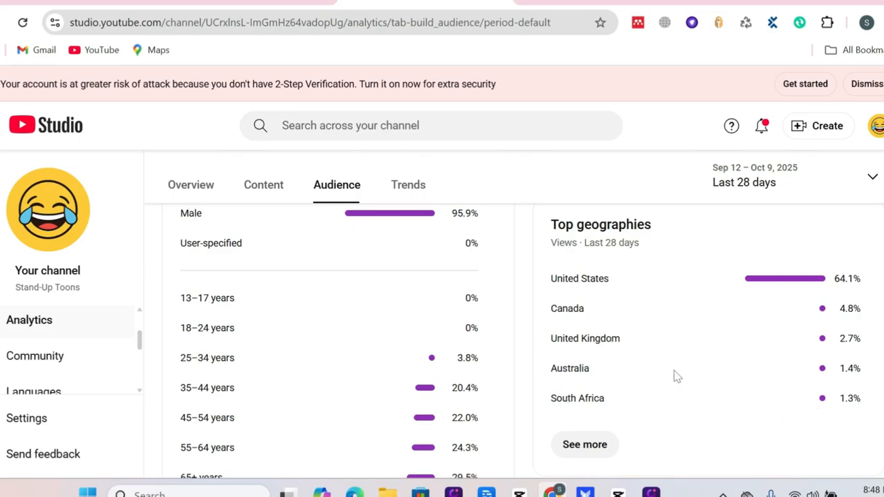
{"action": "scroll", "coordinate": [677, 377], "scroll_direction": "up", "scroll_amount": 15}
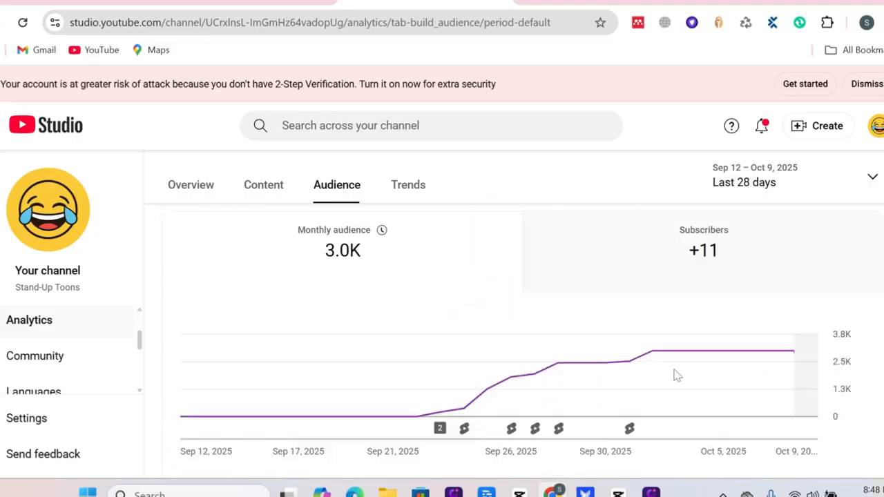
{"action": "scroll", "coordinate": [677, 375], "scroll_direction": "up", "scroll_amount": 1}
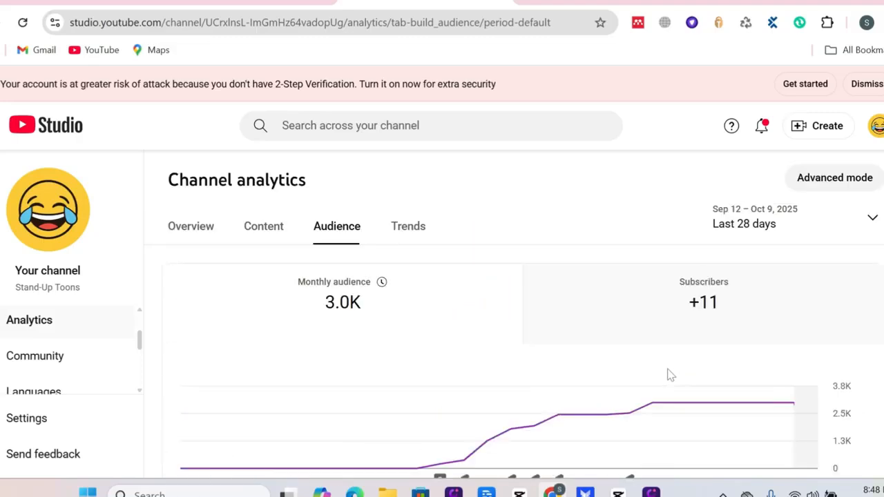
{"action": "scroll", "coordinate": [672, 373], "scroll_direction": "down", "scroll_amount": 10}
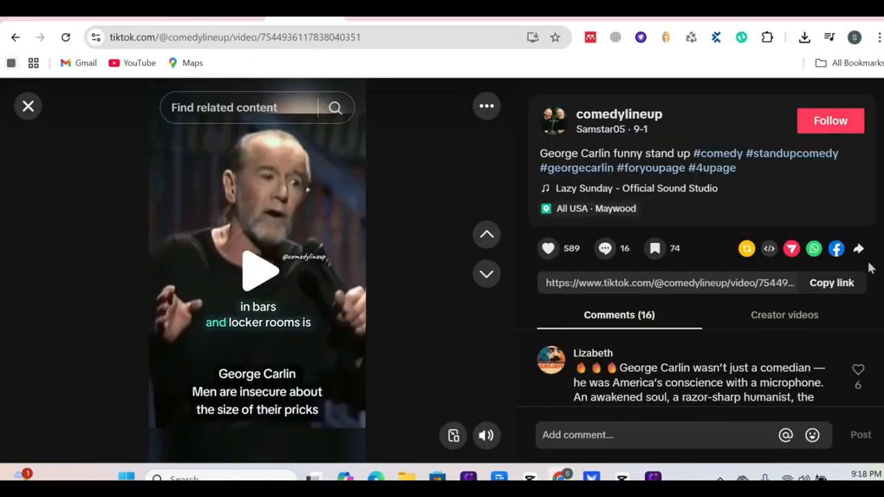
Step: Copy the George Carlin TikTok video's link, search for "tiktok video downloader" in a new tab, and open SSSTik's TikTok MP3 page
{"action": "left_click", "coordinate": [844, 282]}
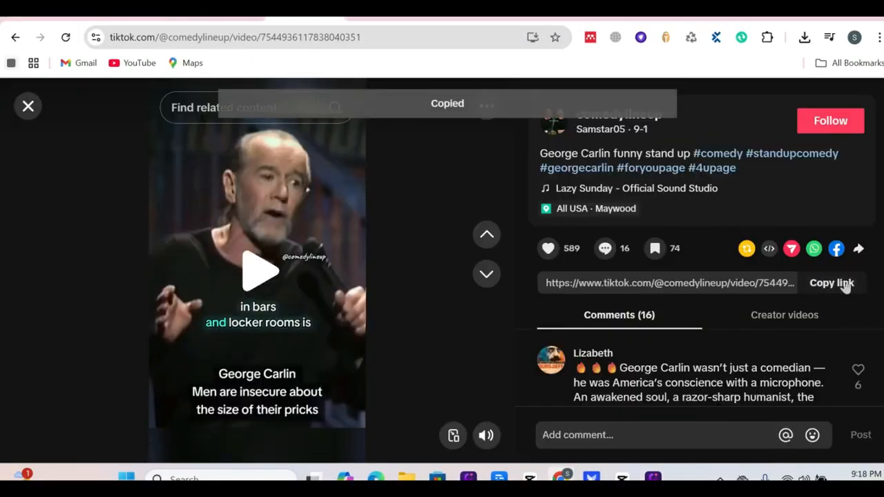
{"action": "left_click", "coordinate": [687, 21]}
{"action": "type", "text": "tik"}
{"action": "type", "text": "tt"}
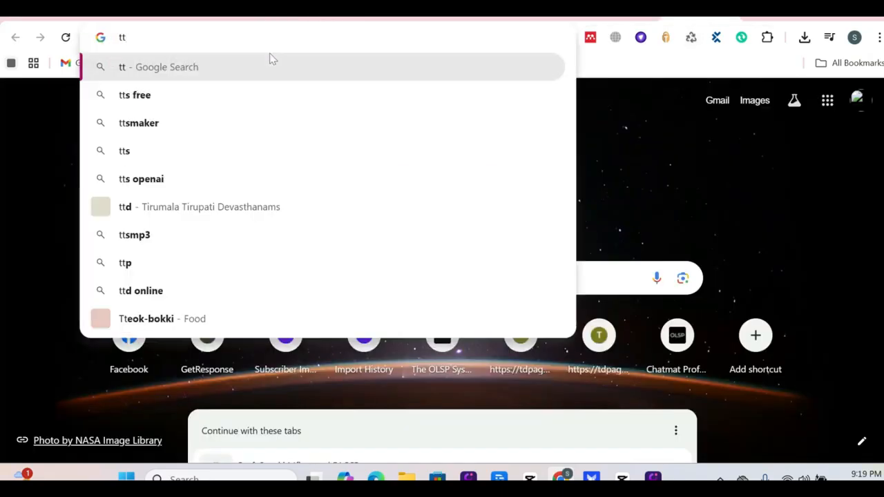
{"action": "key", "text": "BackSpace"}
{"action": "type", "text": "ik"}
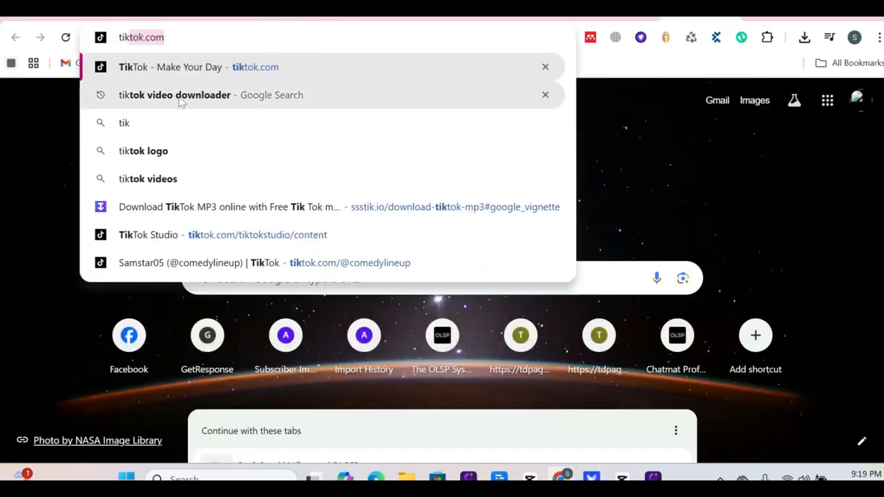
{"action": "left_click", "coordinate": [181, 100]}
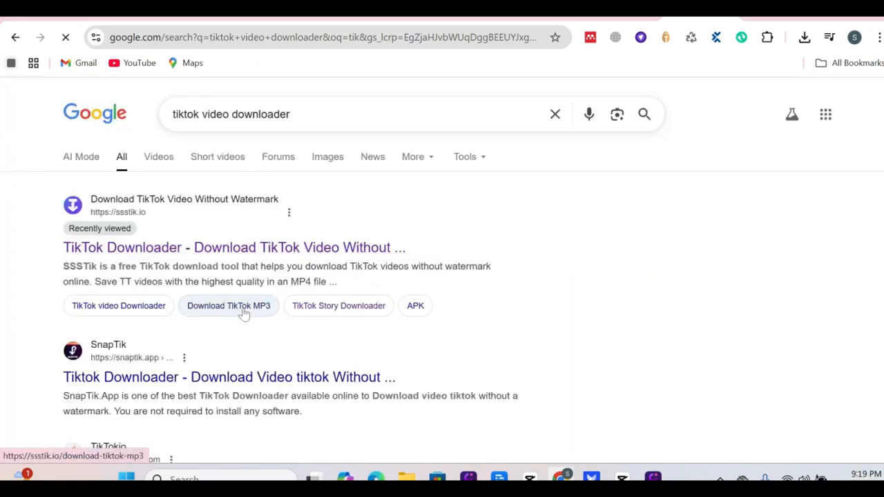
{"action": "left_click", "coordinate": [228, 309]}
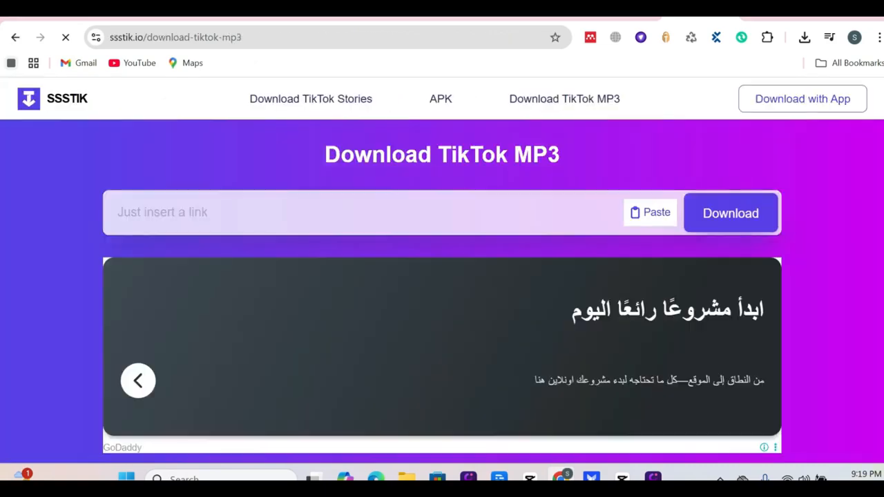
Step: Paste the copied TikTok link into SSSTik and download the video's audio as MP3
{"action": "left_click", "coordinate": [656, 213]}
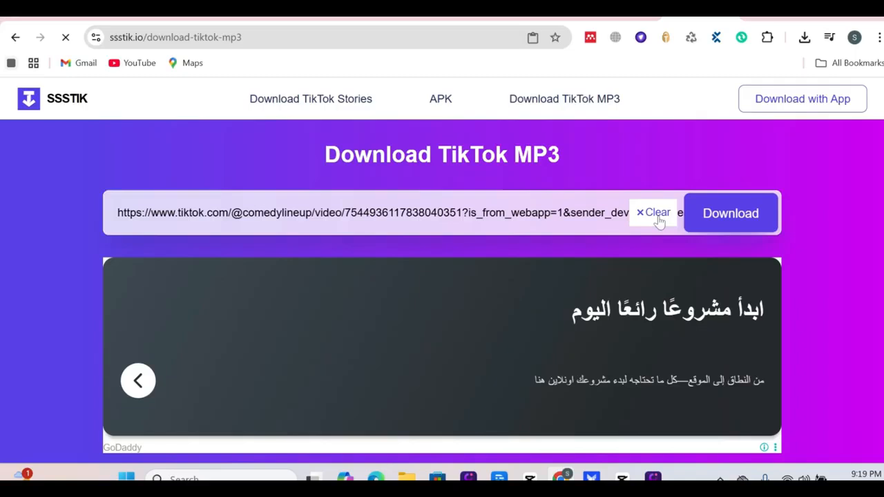
{"action": "left_click", "coordinate": [730, 215]}
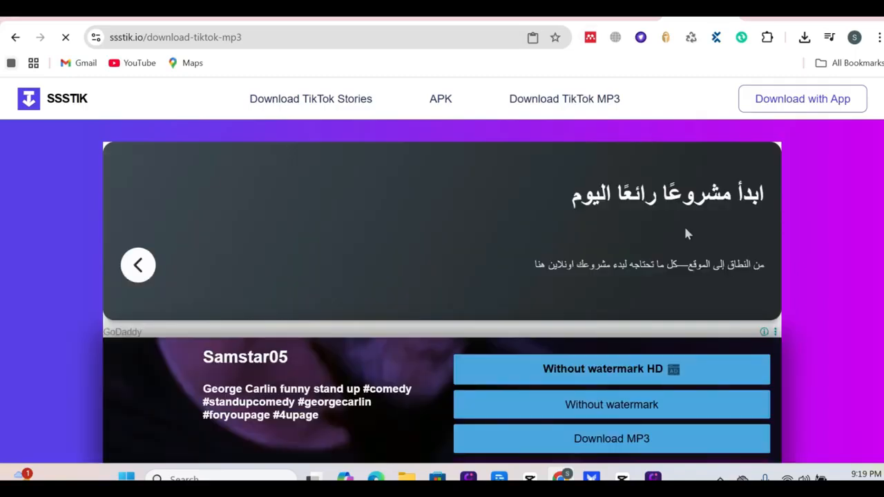
{"action": "left_click", "coordinate": [586, 437]}
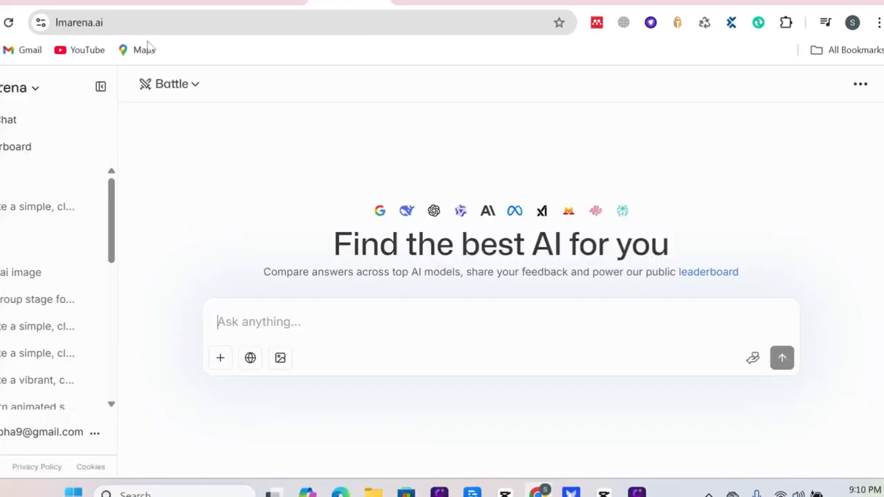
Step: Set LMArena to image generation and copy the stickman comedy stage prompt under LM ARENA AI PROMT in the Google Doc
{"action": "left_click", "coordinate": [280, 358]}
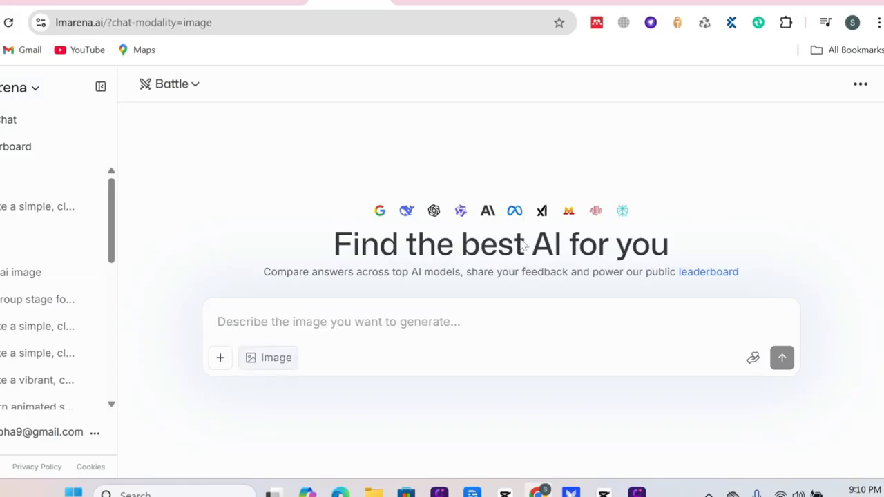
{"action": "left_click", "coordinate": [612, 2]}
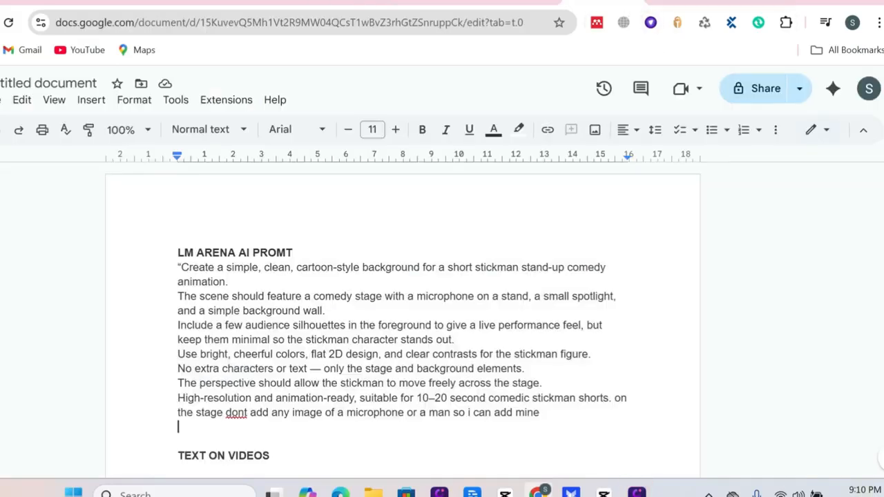
{"action": "left_click_drag", "start_coordinate": [178, 268], "coordinate": [181, 427]}
{"action": "right_click", "coordinate": [502, 391]}
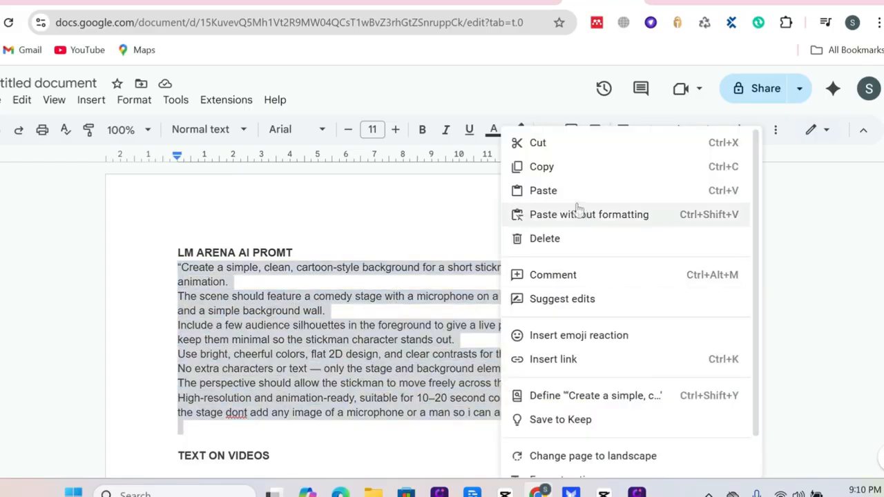
{"action": "left_click", "coordinate": [553, 166]}
Step: Generate comedy stage backgrounds in LMArena from the copied prompt and download Assistant B's blue stage image
{"action": "left_click", "coordinate": [347, 2]}
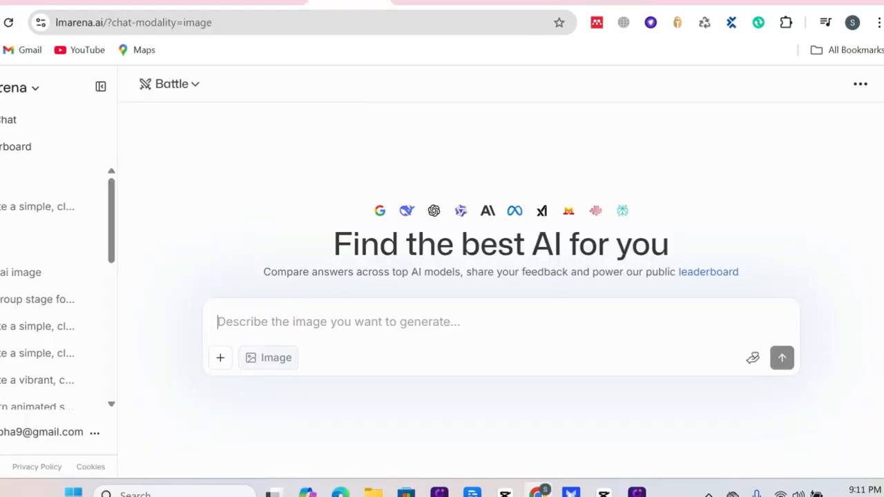
{"action": "right_click", "coordinate": [296, 322]}
{"action": "left_click", "coordinate": [341, 149]}
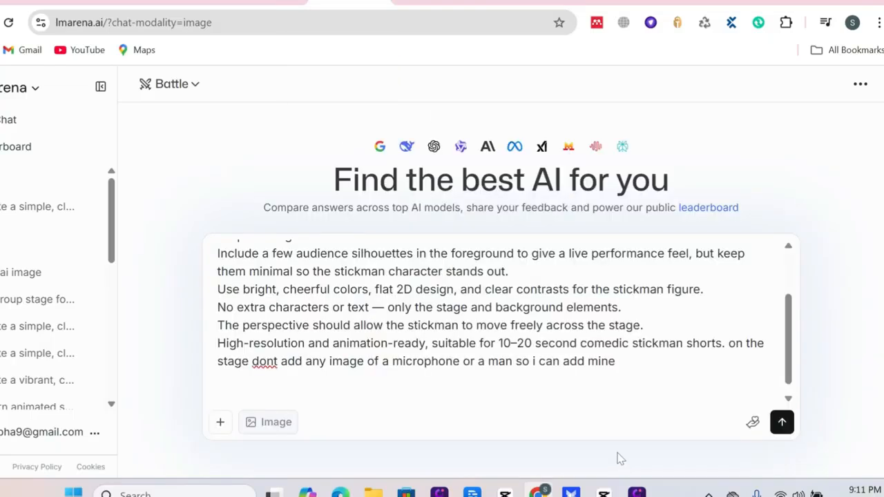
{"action": "key", "text": "Return"}
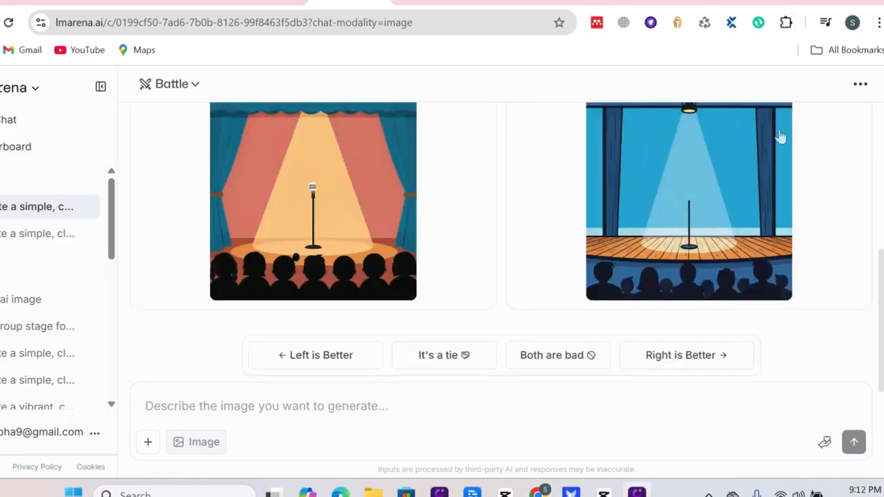
{"action": "scroll", "coordinate": [795, 142], "scroll_direction": "up", "scroll_amount": 1}
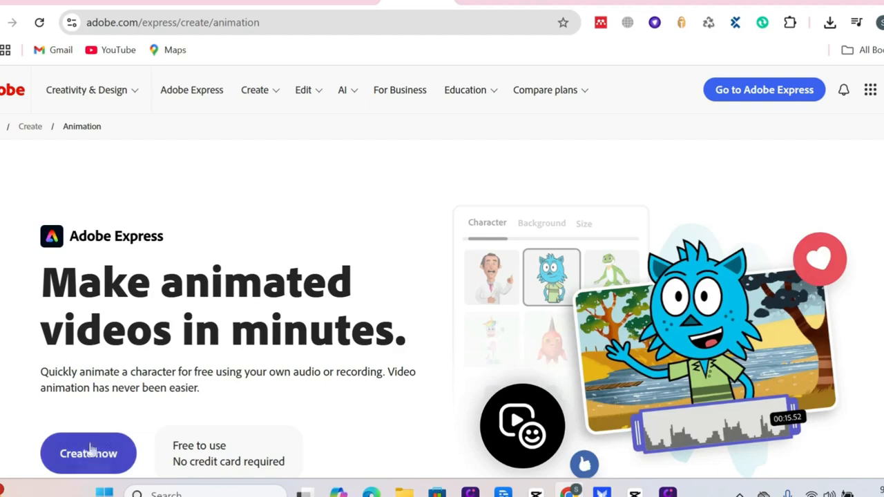
{"action": "left_click", "coordinate": [92, 458]}
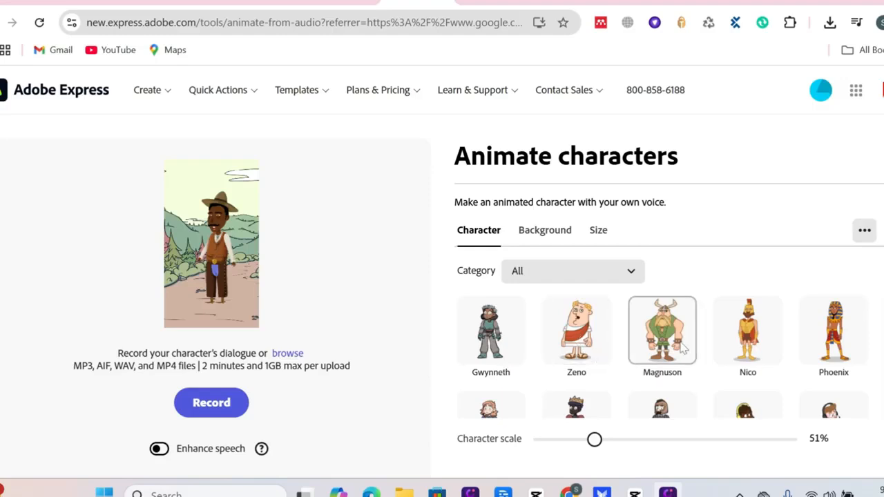
Step: Replace the background behind the cowboy character with the downloaded blue comedy stage image
{"action": "left_click", "coordinate": [218, 248]}
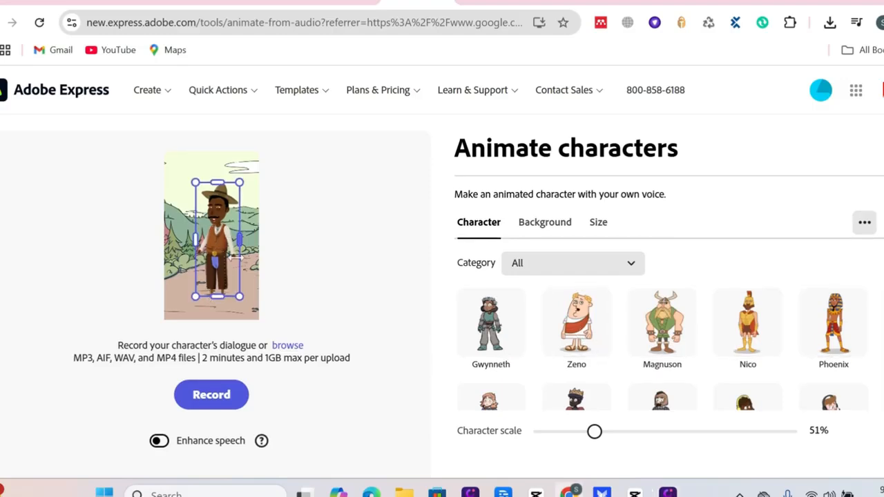
{"action": "left_click", "coordinate": [541, 225]}
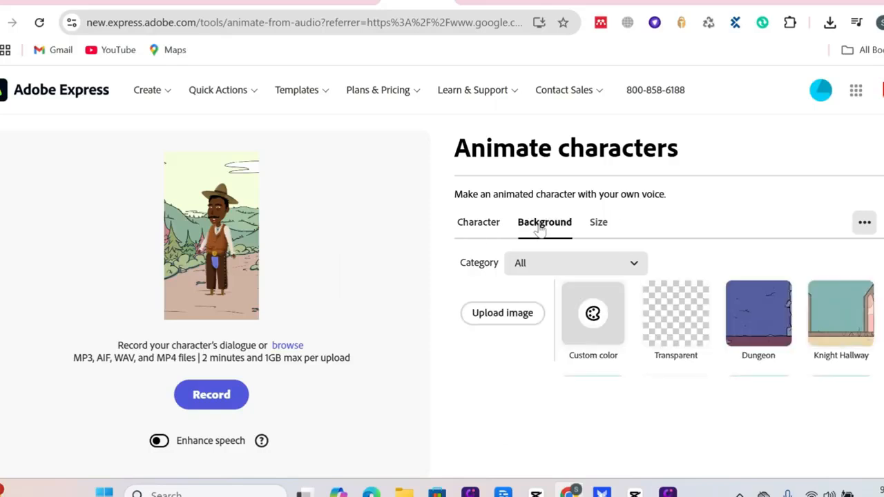
{"action": "left_click", "coordinate": [503, 313]}
{"action": "double_click", "coordinate": [199, 114]}
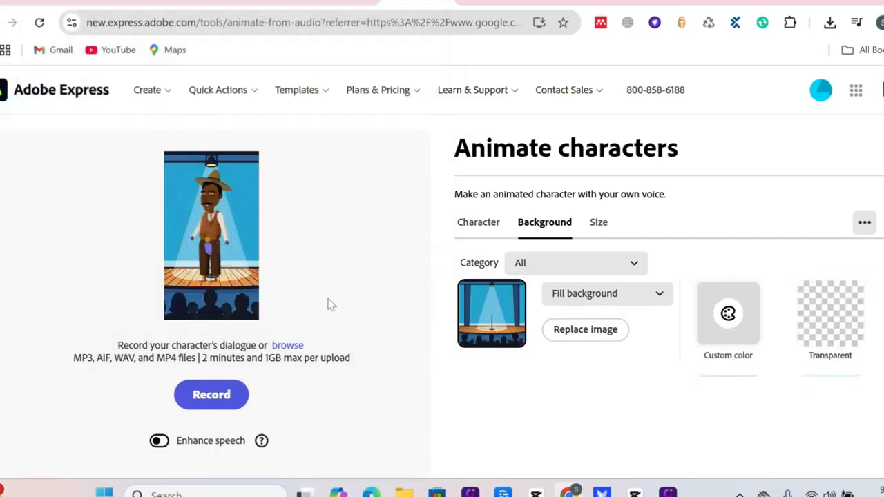
Step: Upload the downloaded ssstik.io audio file as the cowboy character's dialogue
{"action": "left_click", "coordinate": [287, 346]}
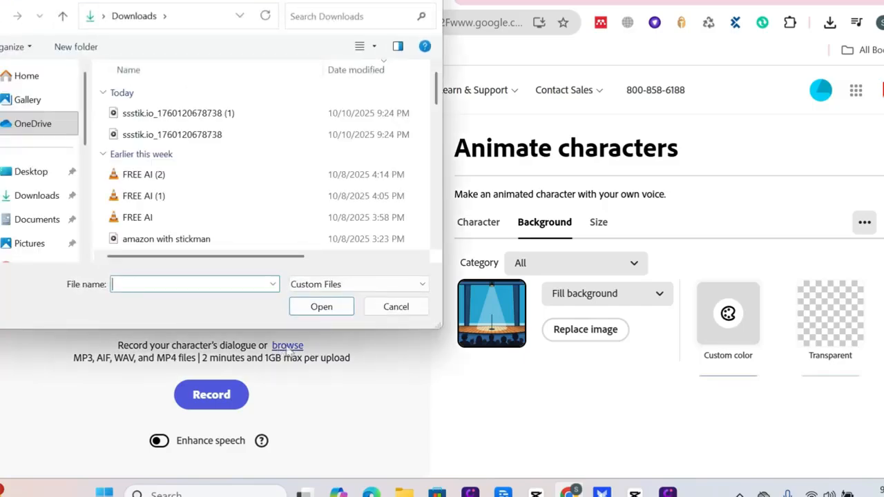
{"action": "left_click", "coordinate": [194, 116]}
{"action": "double_click", "coordinate": [194, 123]}
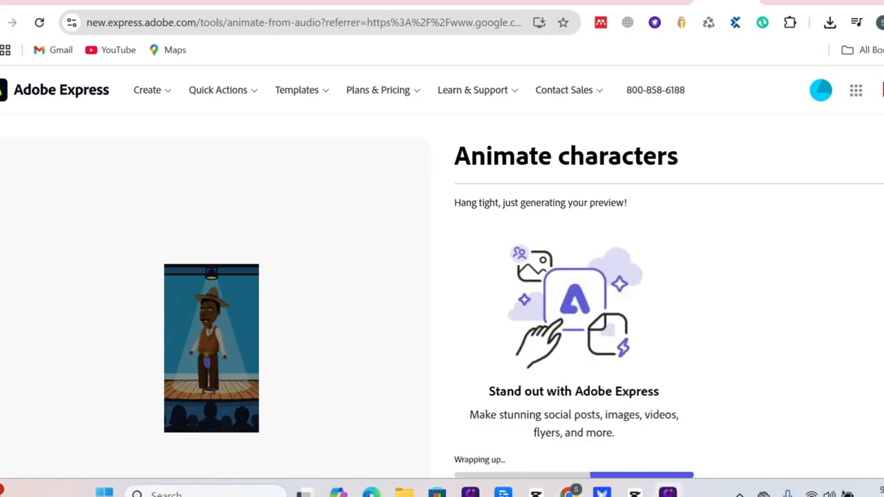
Step: Download the animated cowboy video, dismiss the completion dialog, and open the browser's download list
{"action": "left_click", "coordinate": [489, 271]}
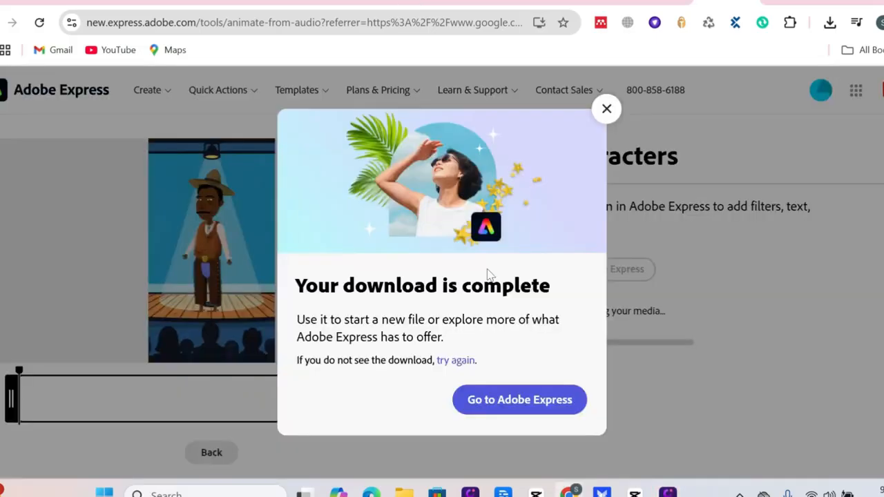
{"action": "left_click", "coordinate": [607, 109]}
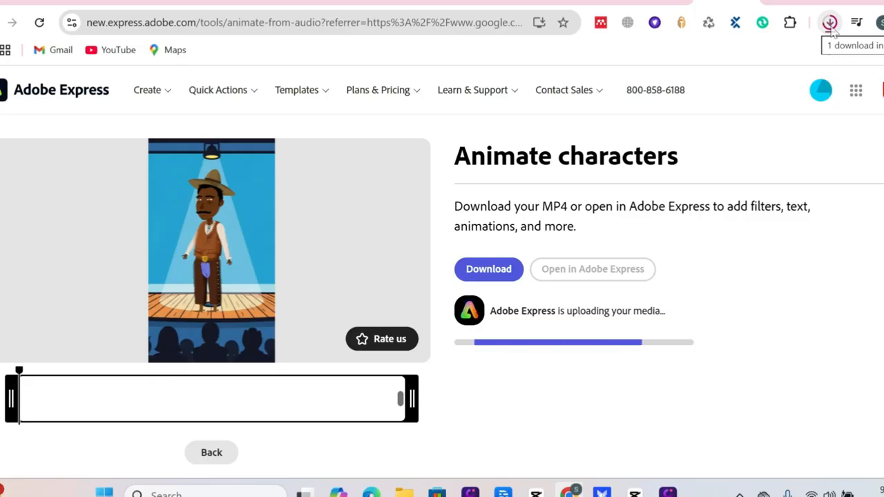
{"action": "left_click", "coordinate": [831, 26]}
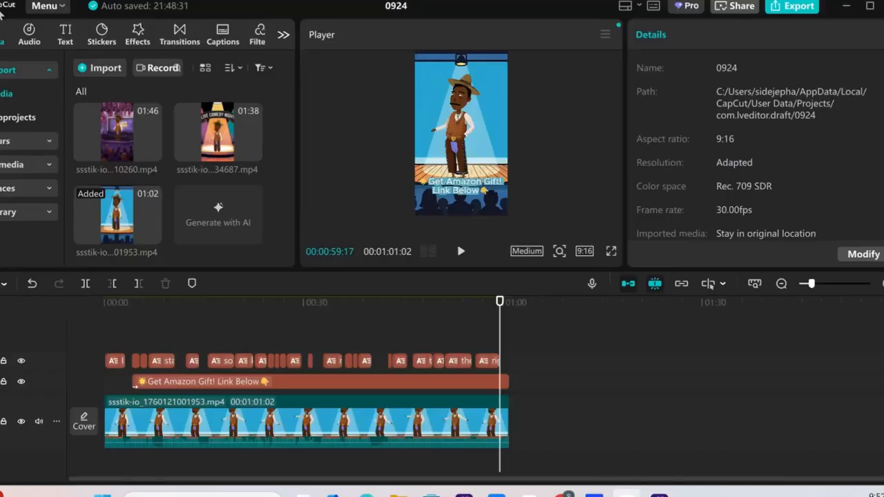
Step: In CapCut, add another copy of the animated cowboy clip to the timeline and delete the duplicate
{"action": "left_click", "coordinate": [399, 494]}
{"action": "left_click_drag", "start_coordinate": [208, 136], "coordinate": [217, 270]}
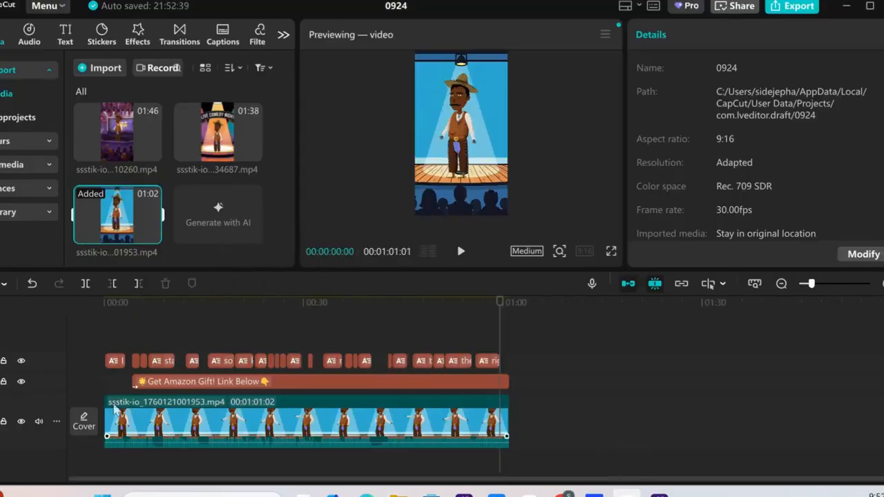
{"action": "left_click", "coordinate": [154, 234]}
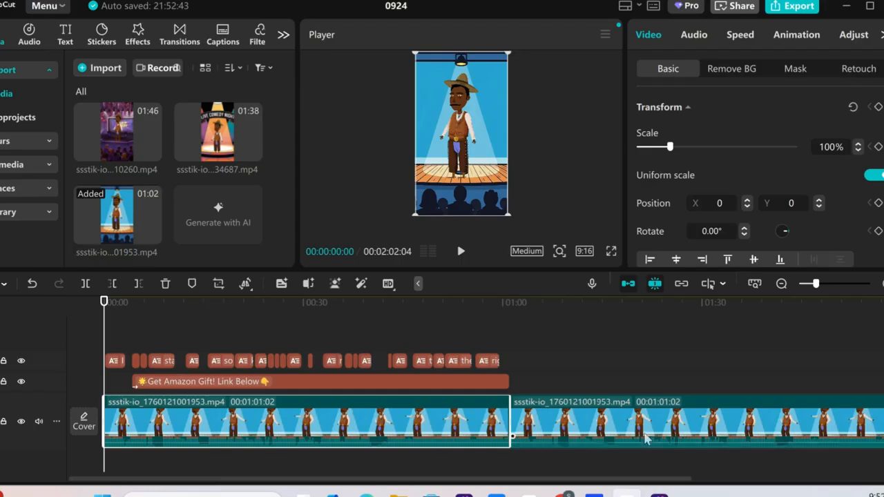
{"action": "key", "text": "Delete"}
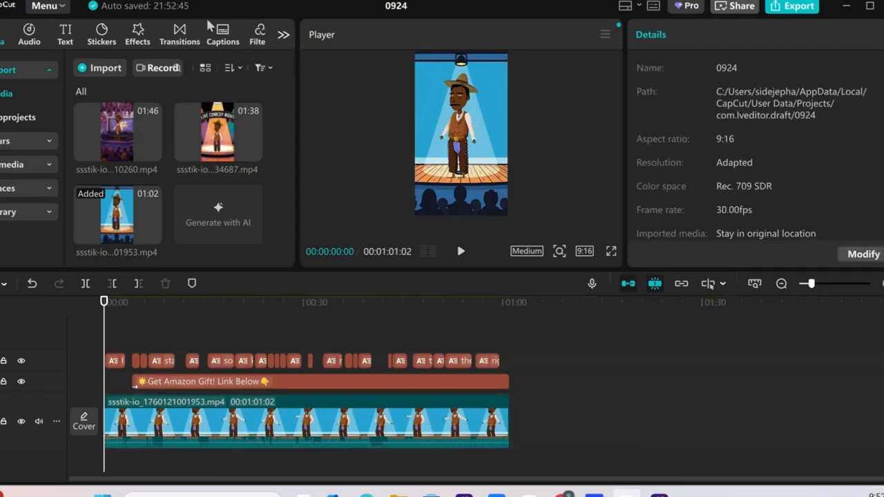
Step: Generate captions for the video with the brown textured "The" caption template, replacing the current captions
{"action": "left_click", "coordinate": [222, 33]}
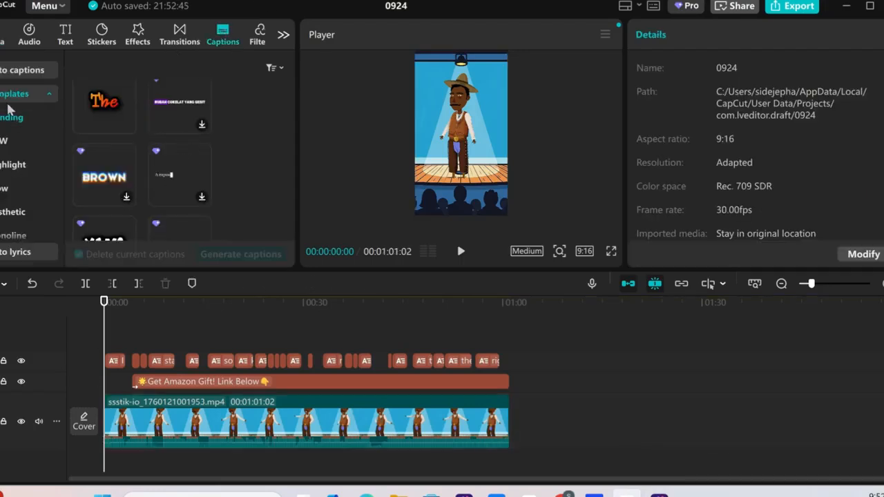
{"action": "scroll", "coordinate": [211, 167], "scroll_direction": "down", "scroll_amount": 5}
{"action": "scroll", "coordinate": [210, 168], "scroll_direction": "up", "scroll_amount": 5}
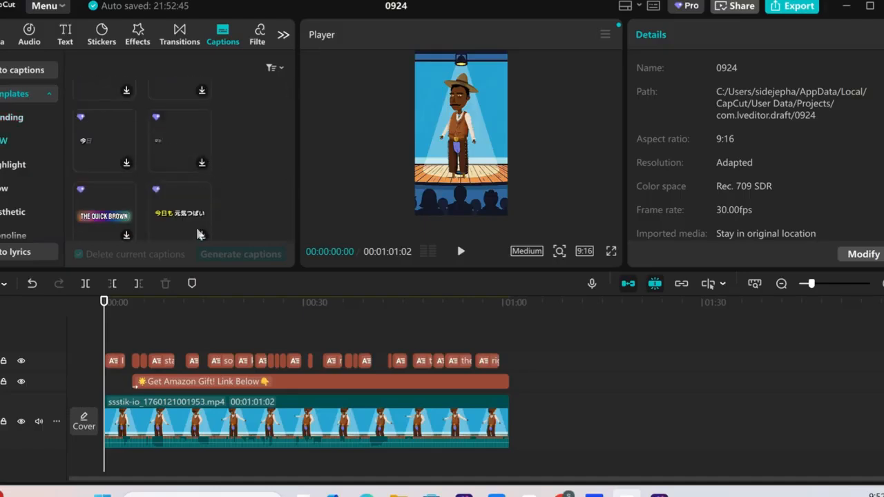
{"action": "scroll", "coordinate": [181, 198], "scroll_direction": "down", "scroll_amount": 2}
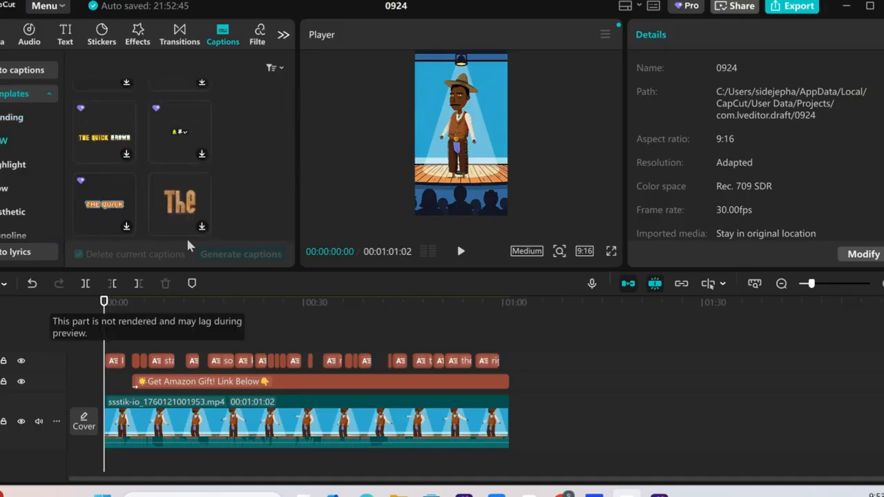
{"action": "left_click", "coordinate": [180, 204]}
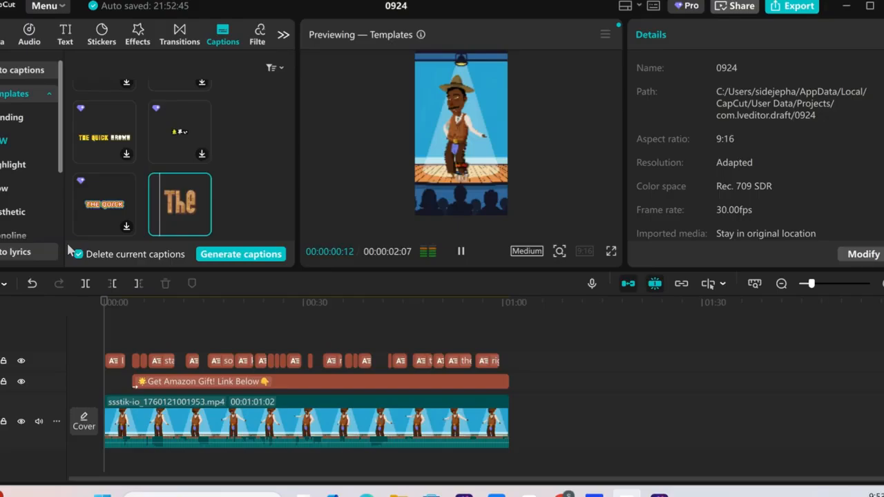
{"action": "left_click", "coordinate": [245, 255]}
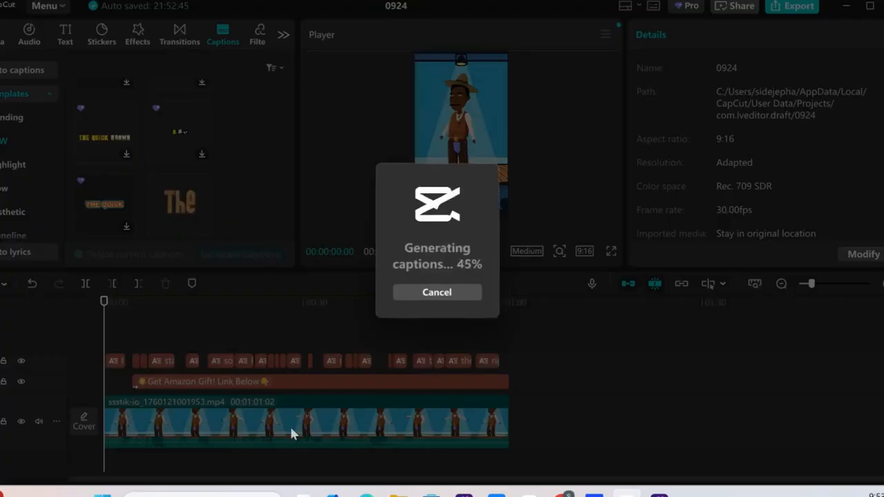
{"action": "mouse_move", "coordinate": [399, 493]}
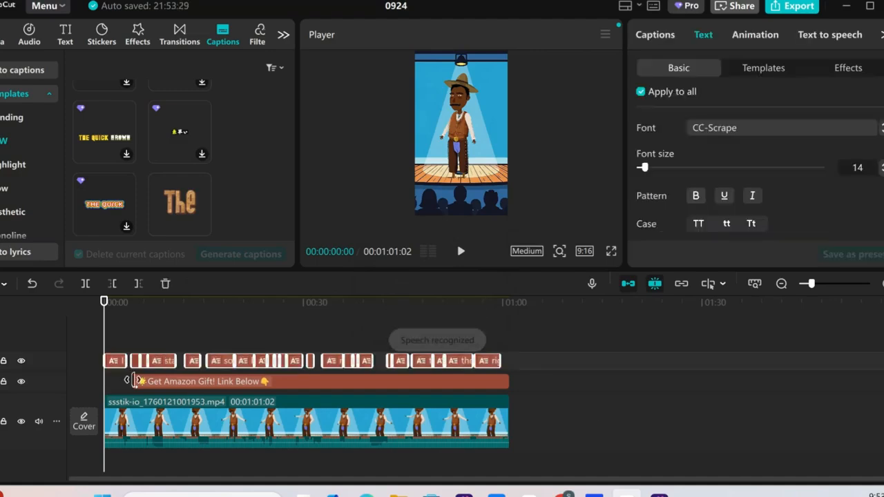
Step: Select the "Get Amazon Gift! Link Below" overlay's text and check the TEXT ON VIDEOS lines in the Google Doc
{"action": "left_click", "coordinate": [65, 36]}
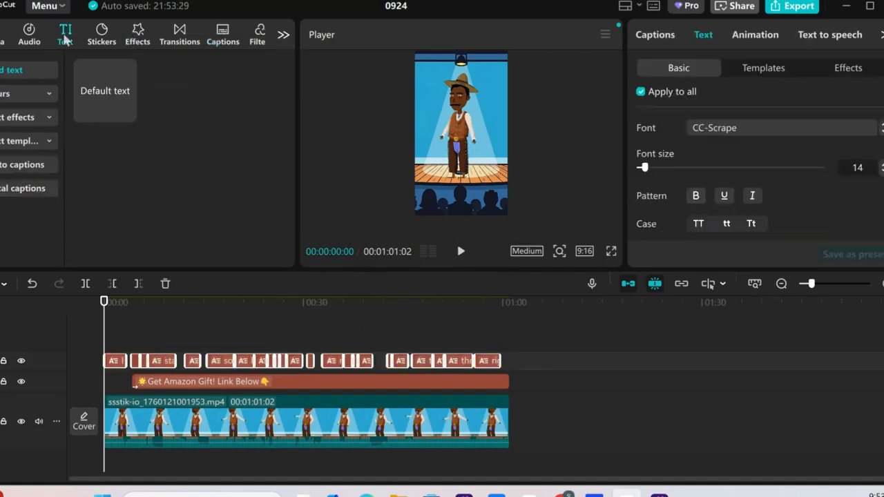
{"action": "left_click", "coordinate": [198, 382]}
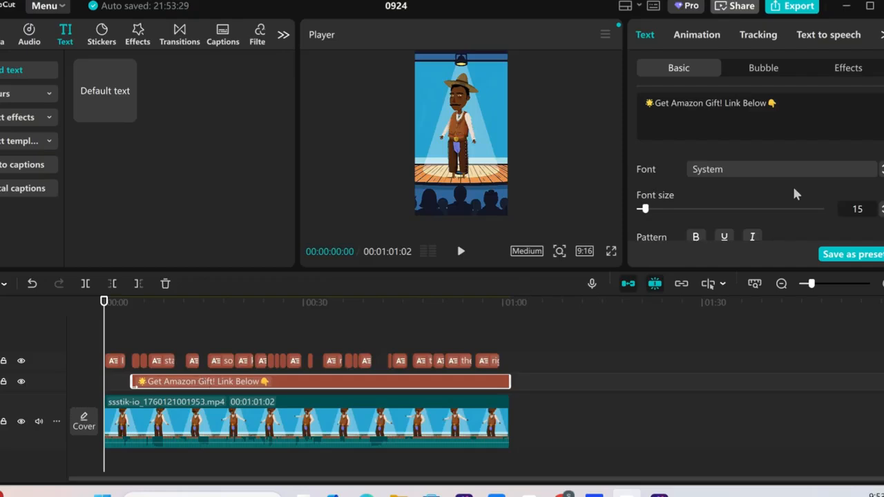
{"action": "left_click_drag", "start_coordinate": [778, 104], "coordinate": [654, 104]}
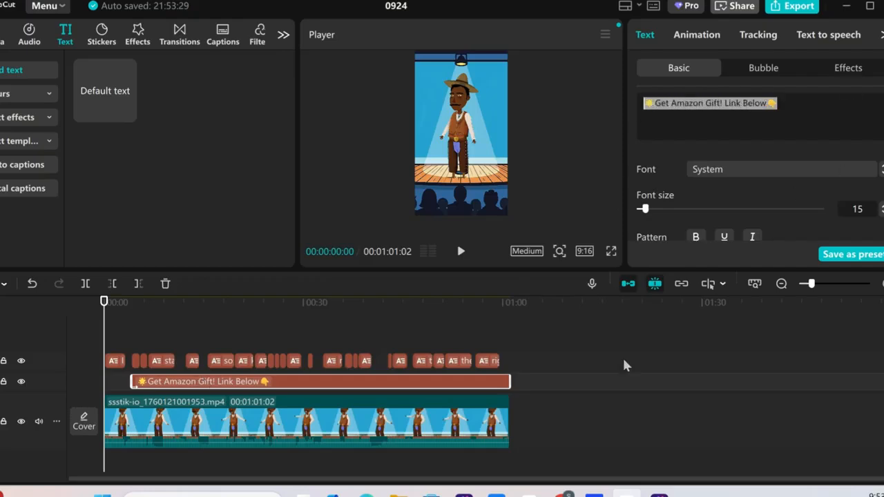
{"action": "left_click", "coordinate": [565, 491]}
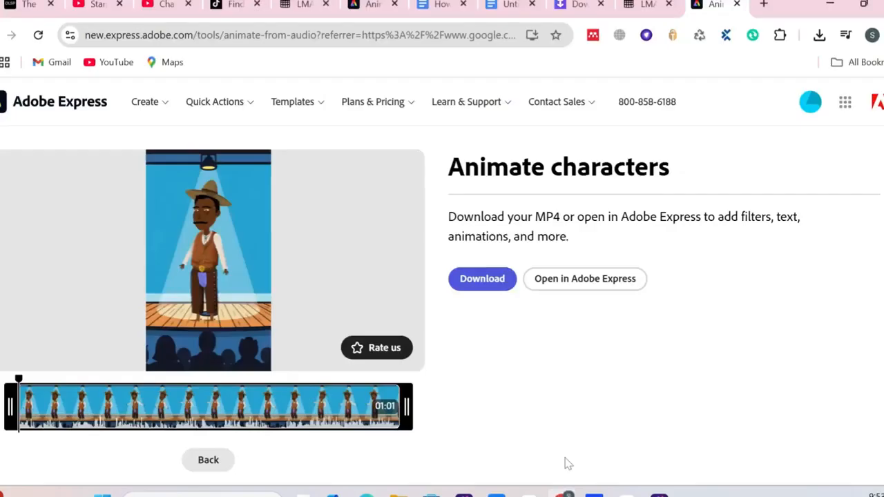
{"action": "left_click", "coordinate": [499, 6]}
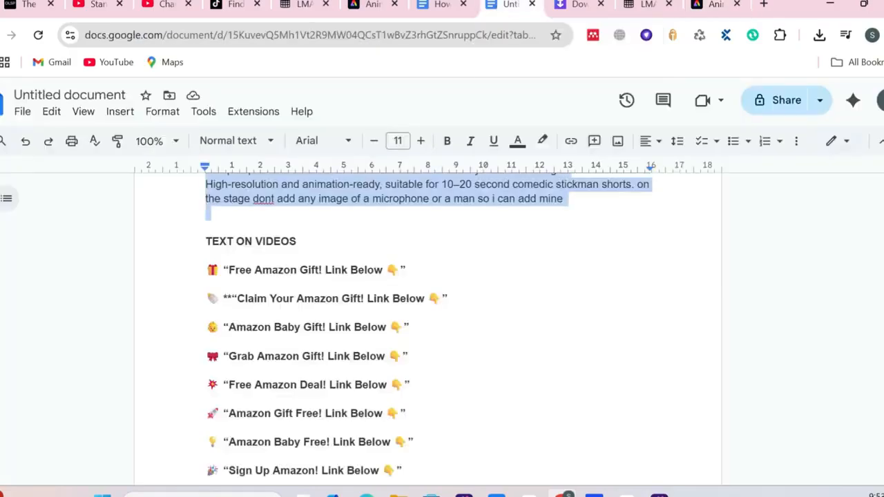
{"action": "left_click", "coordinate": [627, 492]}
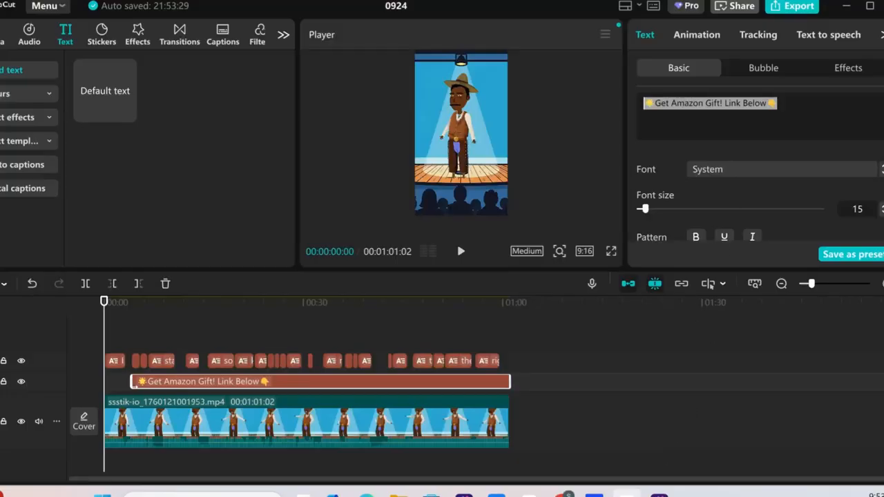
Step: Browse the text effects available for the Amazon gift overlay and deselect the overlay
{"action": "left_click", "coordinate": [845, 72]}
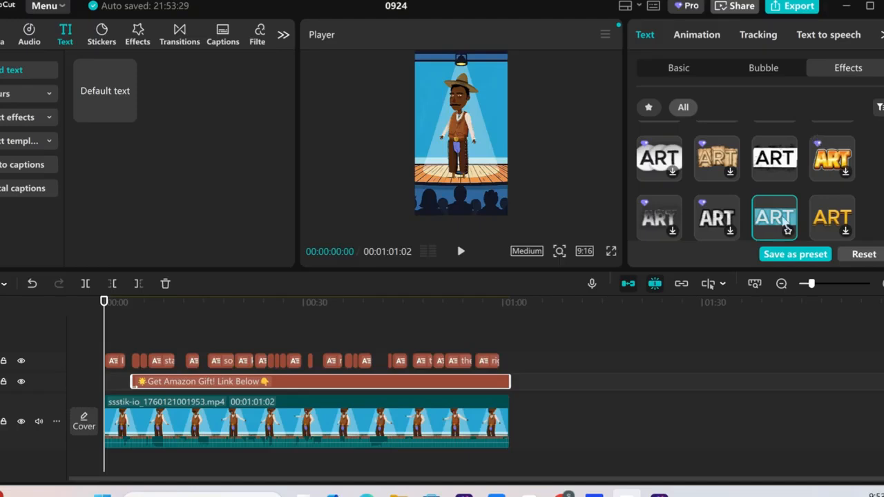
{"action": "scroll", "coordinate": [801, 197], "scroll_direction": "down", "scroll_amount": 2}
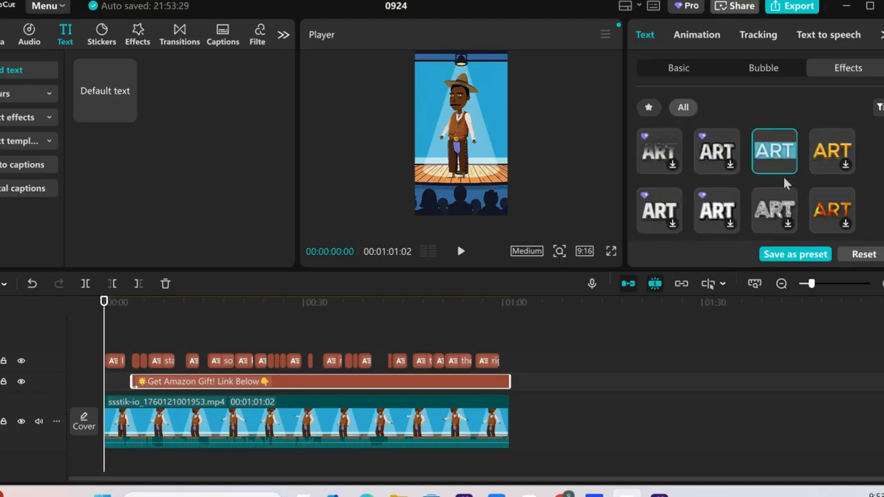
{"action": "left_click", "coordinate": [375, 333]}
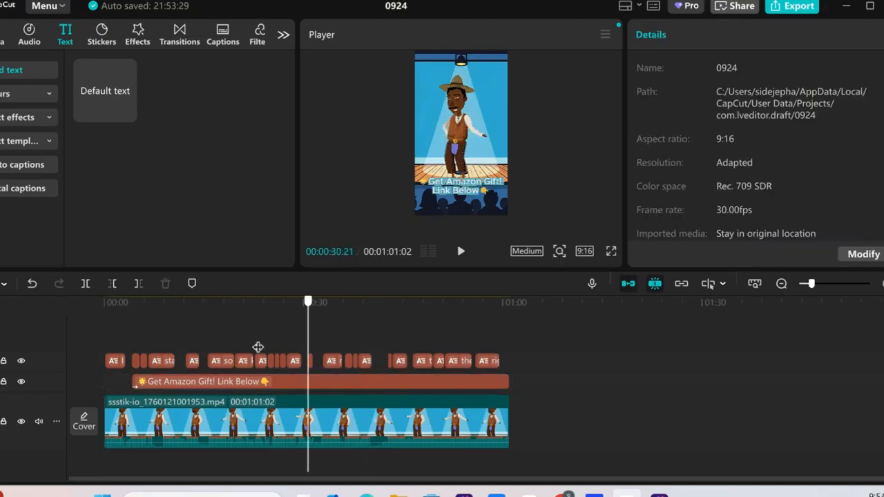
Step: Scrub the timeline to 00:00:28:25 and select the caption above the Amazon gift overlay in the preview
{"action": "left_click_drag", "start_coordinate": [97, 341], "coordinate": [295, 347]}
{"action": "left_click", "coordinate": [461, 179]}
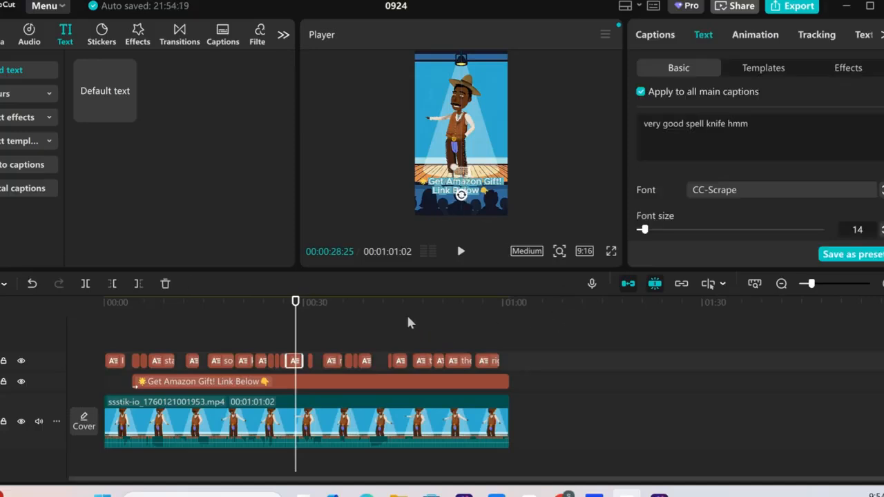
Step: Move the playhead to the video's end at 00:01:01:02 and export the video
{"action": "left_click_drag", "start_coordinate": [408, 322], "coordinate": [509, 319]}
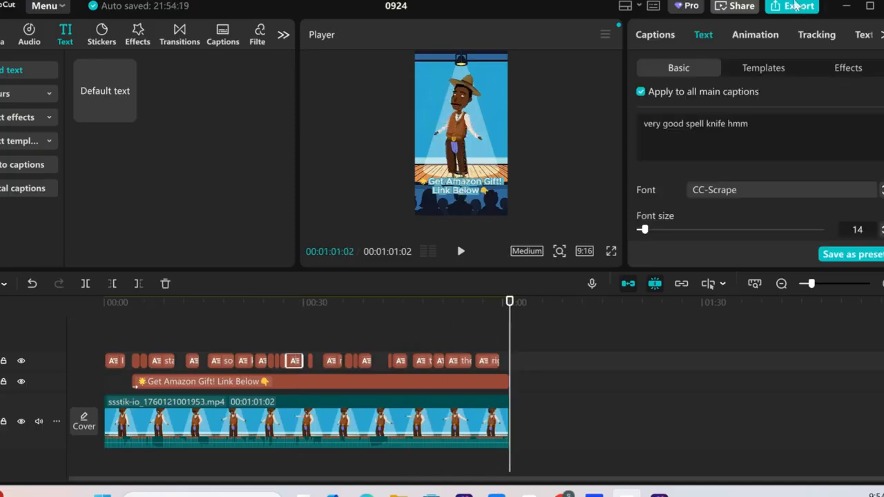
{"action": "left_click", "coordinate": [793, 8]}
{"action": "left_click", "coordinate": [574, 428]}
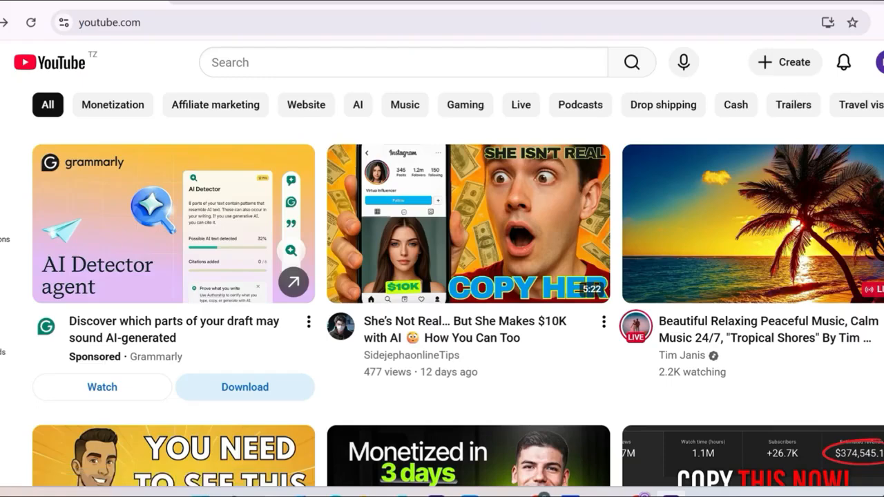
Step: Open ChatGPT and submit the Google Doc's YouTube channel creation prompt for a stickman standup comedy shorts channel targeting US traffic
{"action": "left_click", "coordinate": [880, 62]}
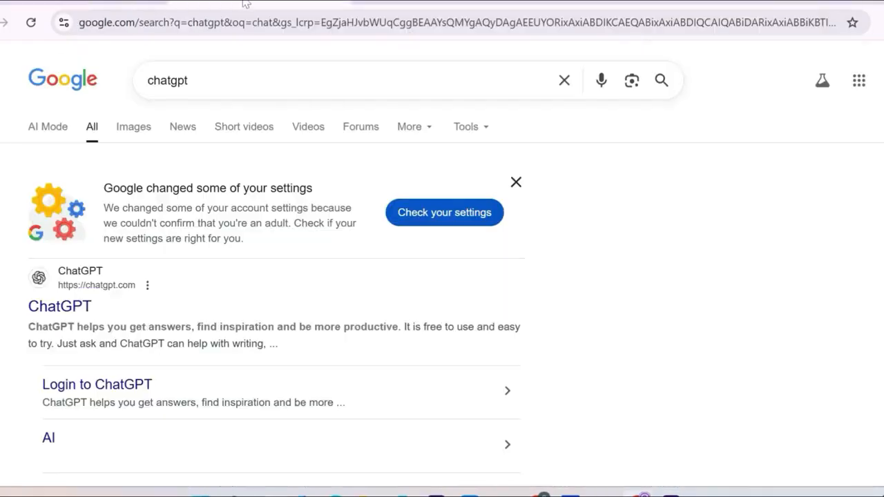
{"action": "left_click", "coordinate": [81, 295]}
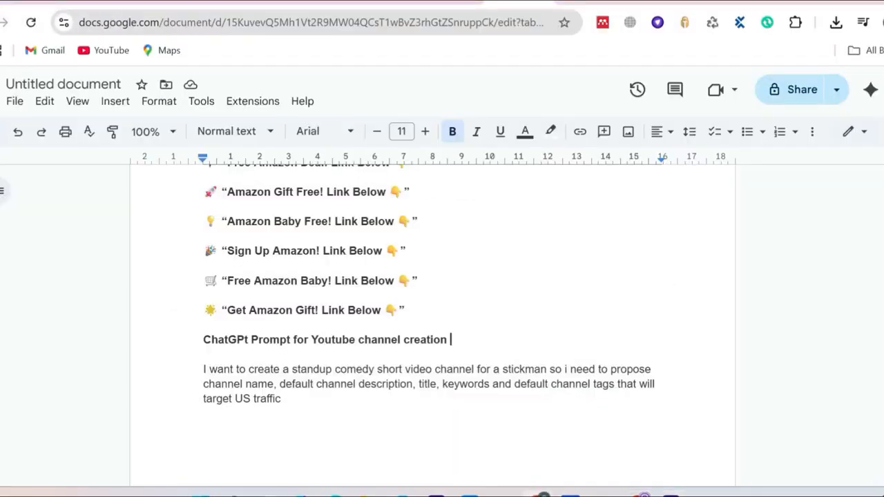
{"action": "triple_click", "coordinate": [207, 370]}
{"action": "key", "text": "ctrl+c"}
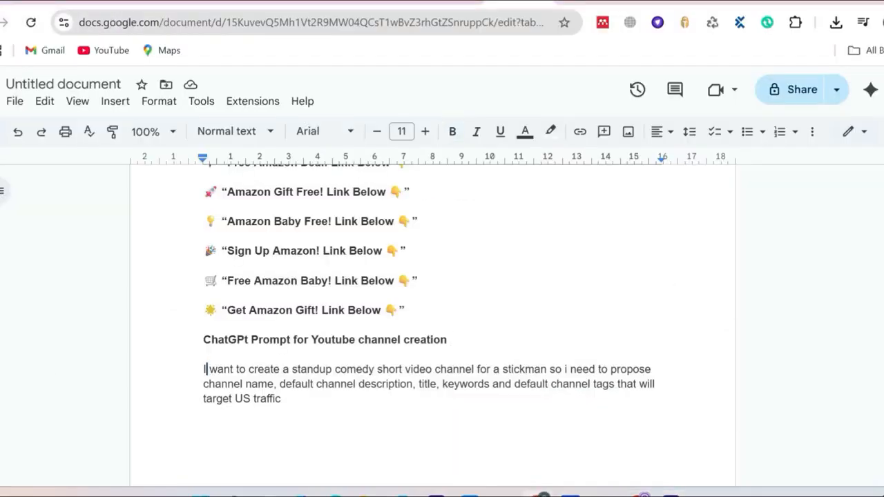
{"action": "left_click", "coordinate": [636, 494]}
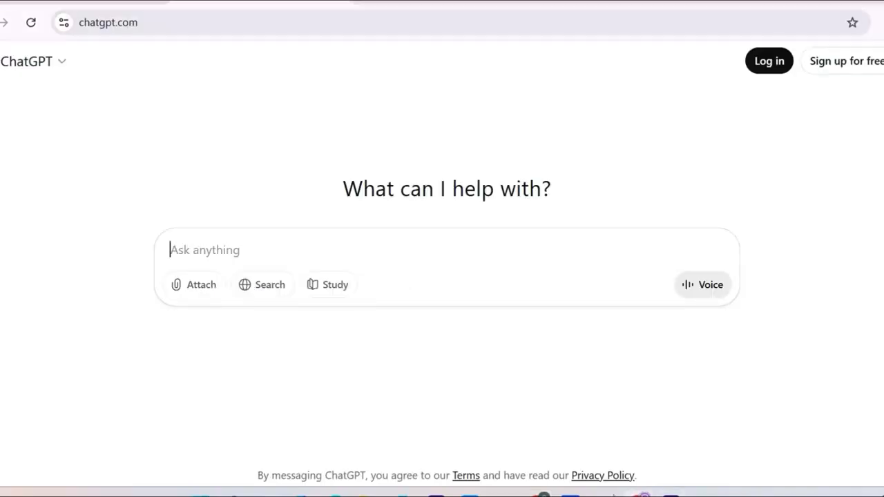
{"action": "key", "text": "ctrl+v"}
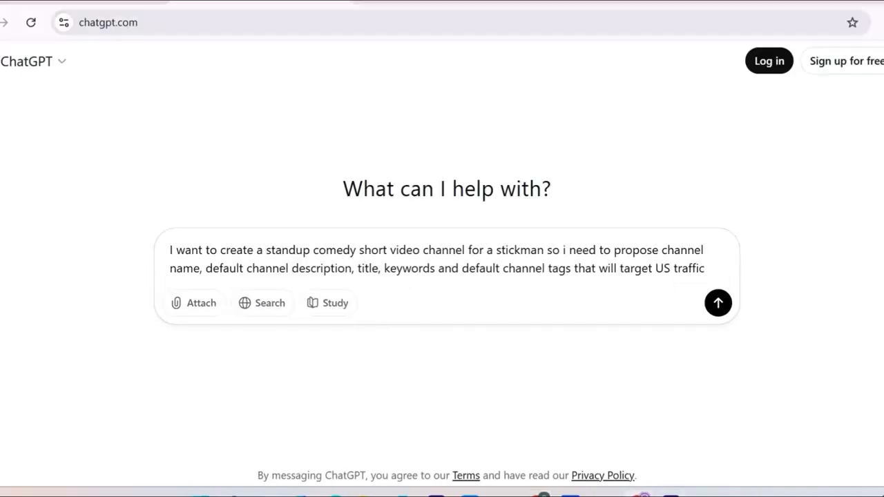
{"action": "left_click_drag", "start_coordinate": [170, 268], "coordinate": [706, 268]}
{"action": "left_click", "coordinate": [713, 308]}
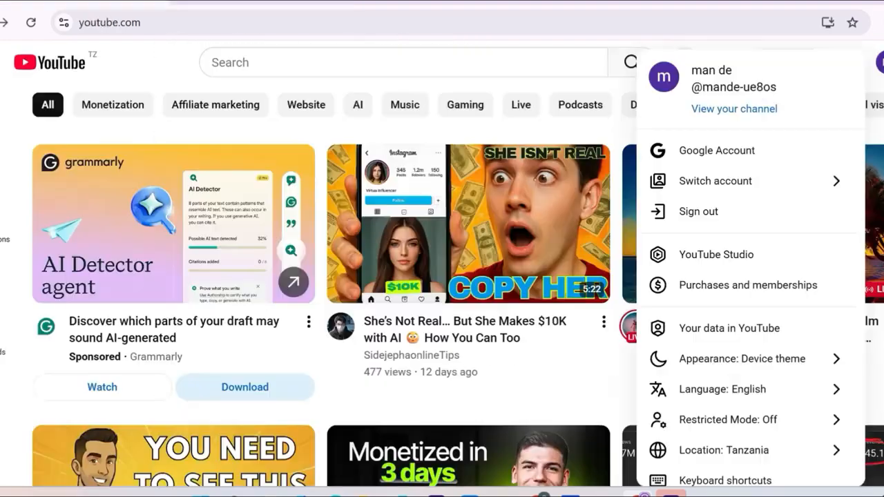
Step: Open the YouTube channel's video management in YouTube Studio and bring up the upload defaults with the title field ready
{"action": "left_click", "coordinate": [720, 111]}
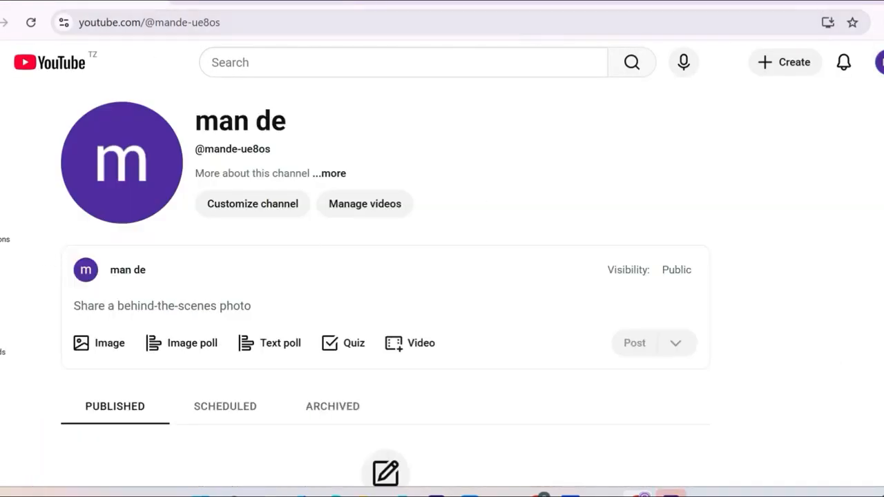
{"action": "left_click", "coordinate": [384, 207]}
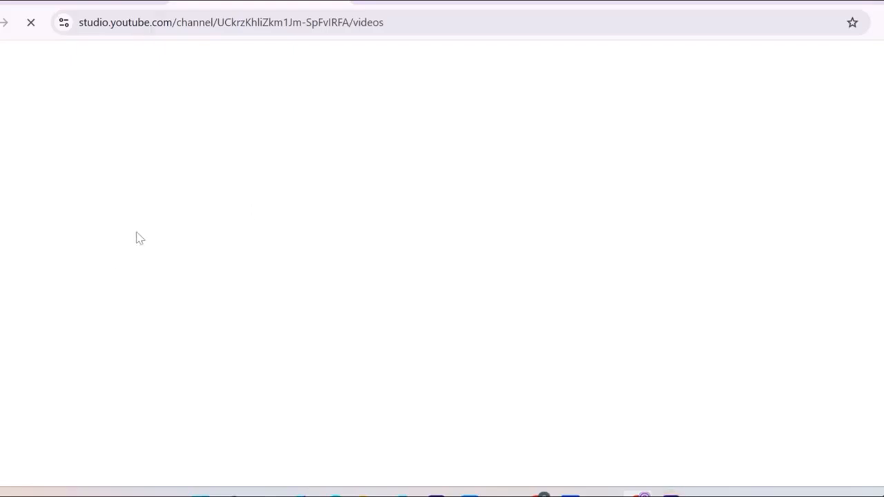
{"action": "left_click", "coordinate": [27, 423]}
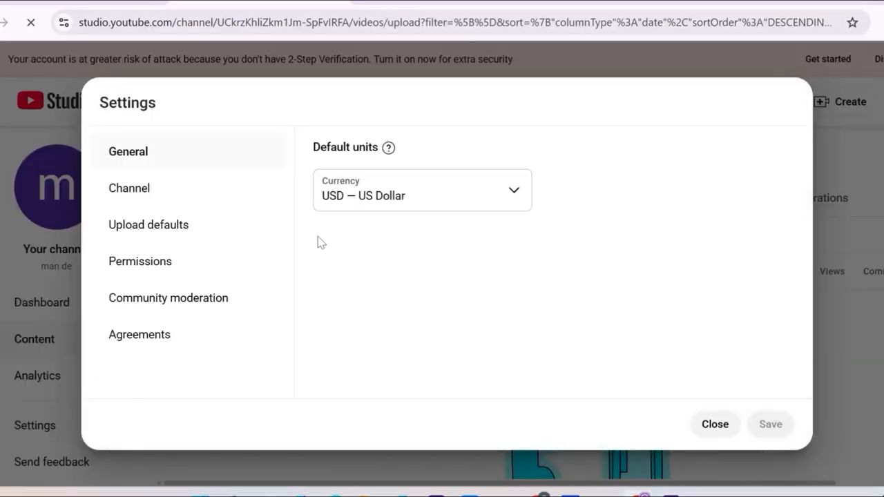
{"action": "left_click", "coordinate": [190, 235]}
{"action": "left_click", "coordinate": [445, 224]}
Step: Copy "Stickman Roasts First Dates 😂 | Stand-Up Short" from the ChatGPT title examples and paste it as the default upload title
{"action": "left_click", "coordinate": [422, 3]}
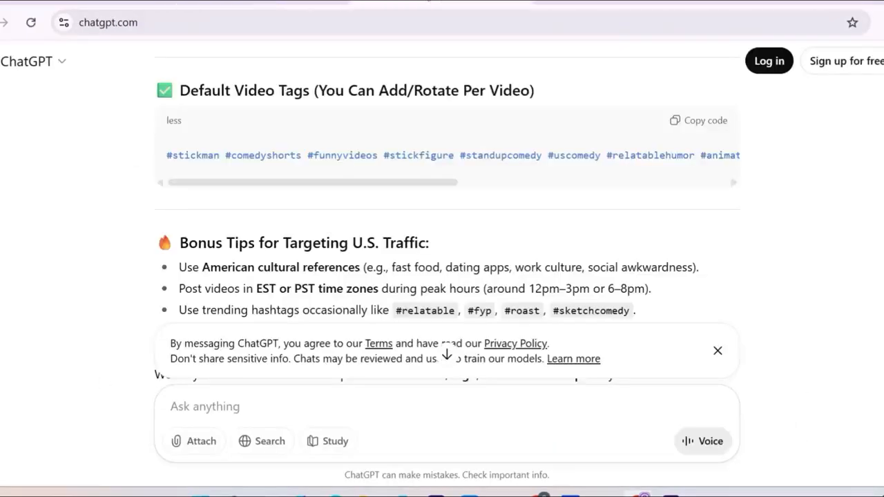
{"action": "scroll", "coordinate": [445, 208], "scroll_direction": "up", "scroll_amount": 4}
{"action": "scroll", "coordinate": [400, 193], "scroll_direction": "down", "scroll_amount": 3}
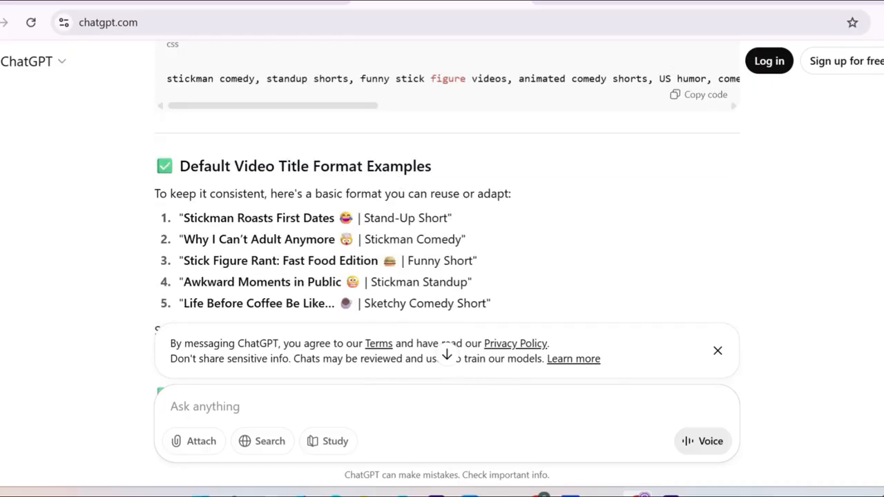
{"action": "left_click_drag", "start_coordinate": [182, 218], "coordinate": [444, 218]}
{"action": "right_click", "coordinate": [454, 231]}
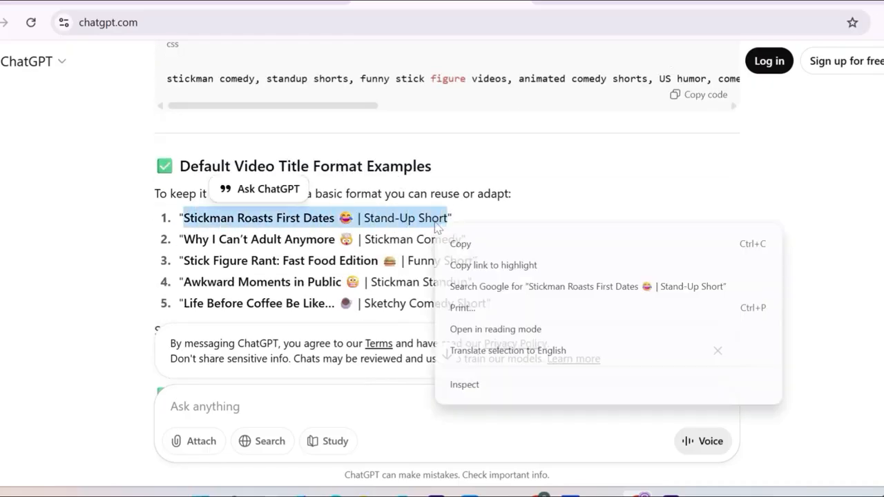
{"action": "left_click", "coordinate": [459, 243]}
{"action": "left_click", "coordinate": [104, 0]}
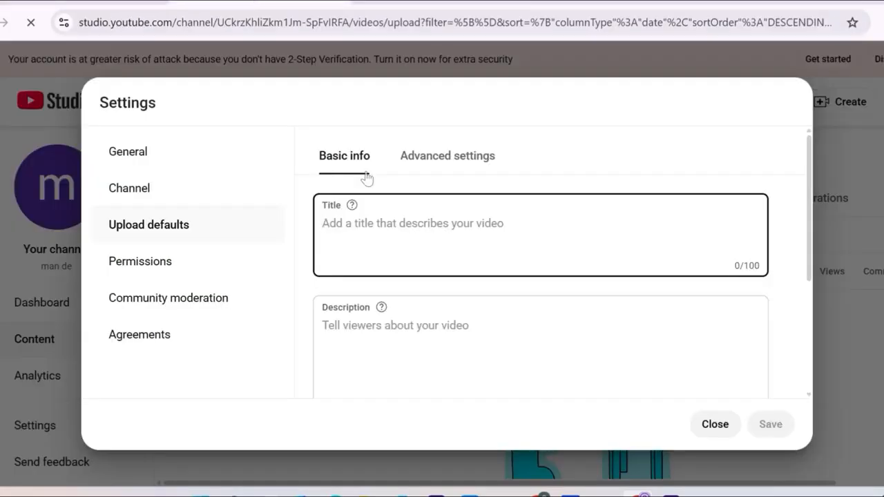
{"action": "right_click", "coordinate": [404, 210]}
{"action": "left_click", "coordinate": [433, 312]}
Step: Copy ChatGPT's default channel description, from "Welcome to [Your Channel Name]" to its hashtags, into the default upload description
{"action": "left_click", "coordinate": [417, 335]}
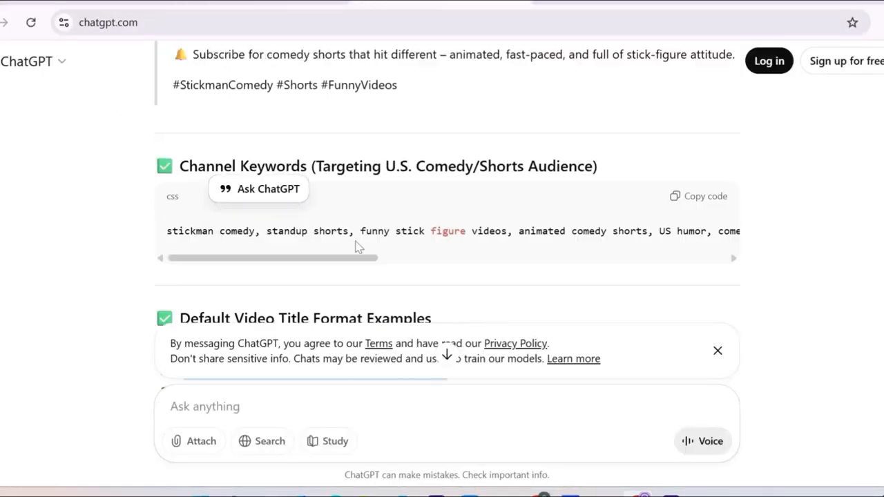
{"action": "scroll", "coordinate": [359, 247], "scroll_direction": "up", "scroll_amount": 3}
{"action": "scroll", "coordinate": [359, 248], "scroll_direction": "down", "scroll_amount": 1}
{"action": "left_click_drag", "start_coordinate": [173, 78], "coordinate": [398, 237]}
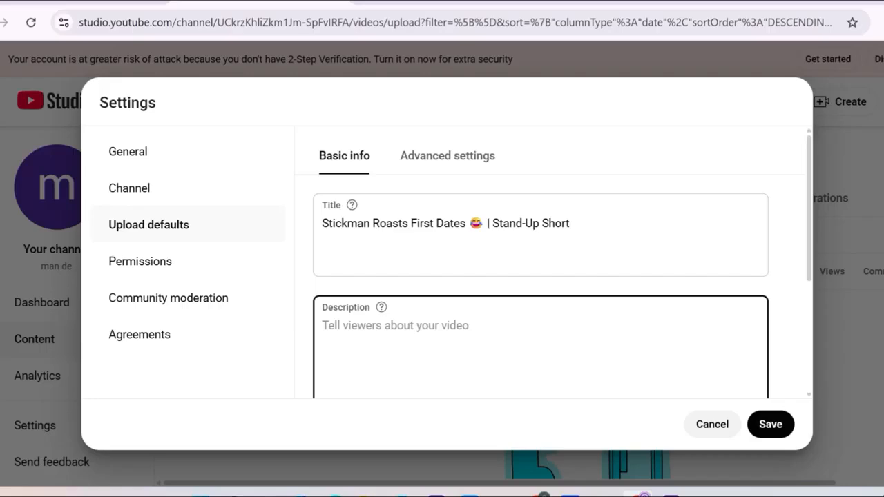
{"action": "key", "text": "ctrl+v"}
Step: Paste ChatGPT's comma-separated list starting with "stickman comedy, standup shorts" as the default upload tags and save the settings
{"action": "scroll", "coordinate": [570, 311], "scroll_direction": "down", "scroll_amount": 4}
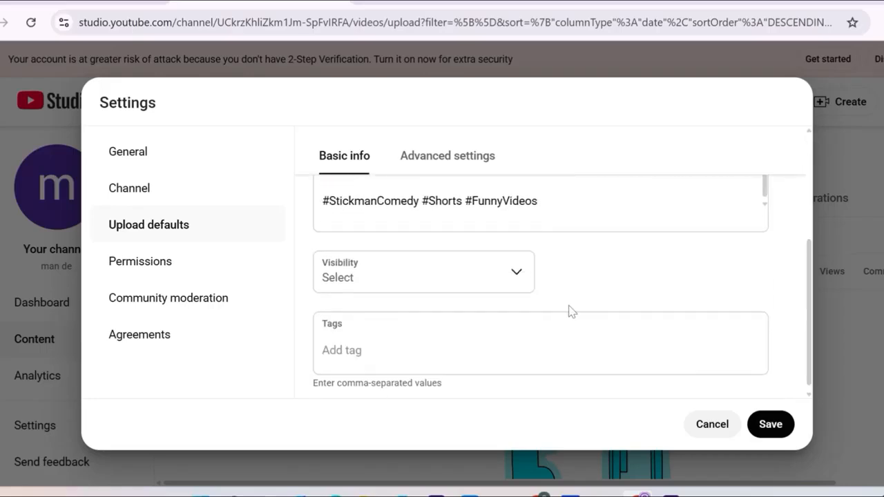
{"action": "left_click", "coordinate": [571, 313]}
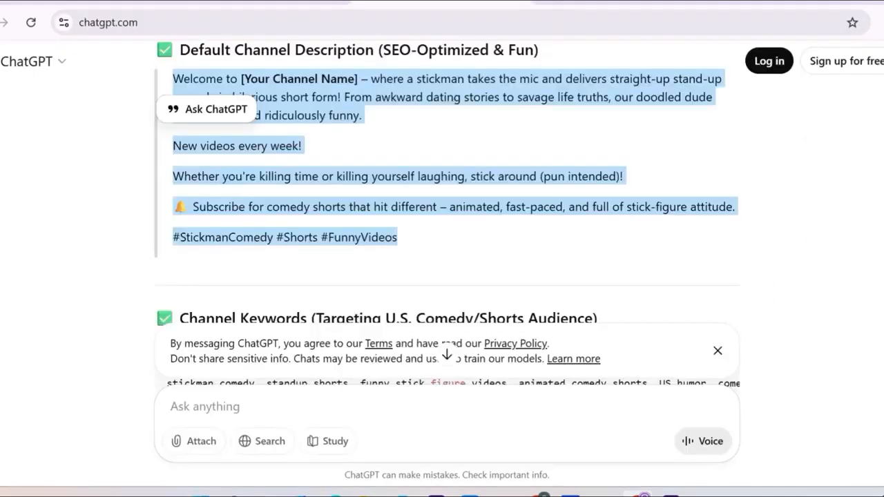
{"action": "scroll", "coordinate": [447, 215], "scroll_direction": "down", "scroll_amount": 5}
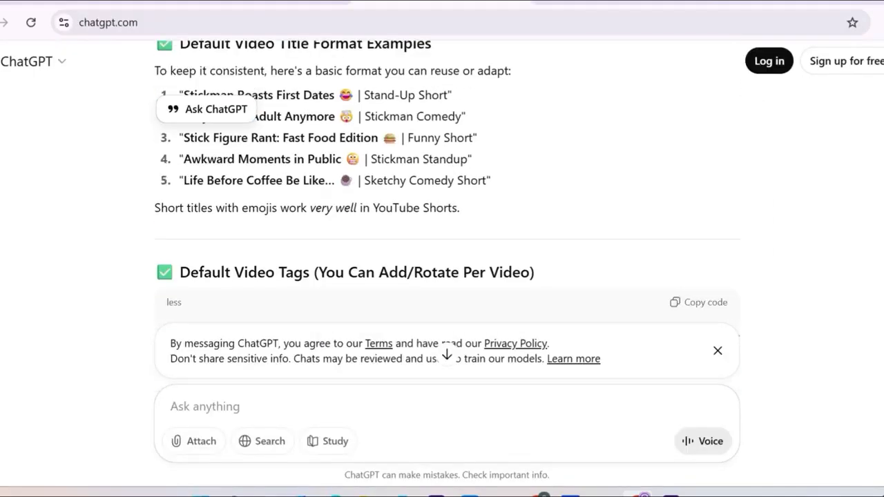
{"action": "scroll", "coordinate": [447, 277], "scroll_direction": "down", "scroll_amount": 2}
{"action": "left_click", "coordinate": [699, 205]}
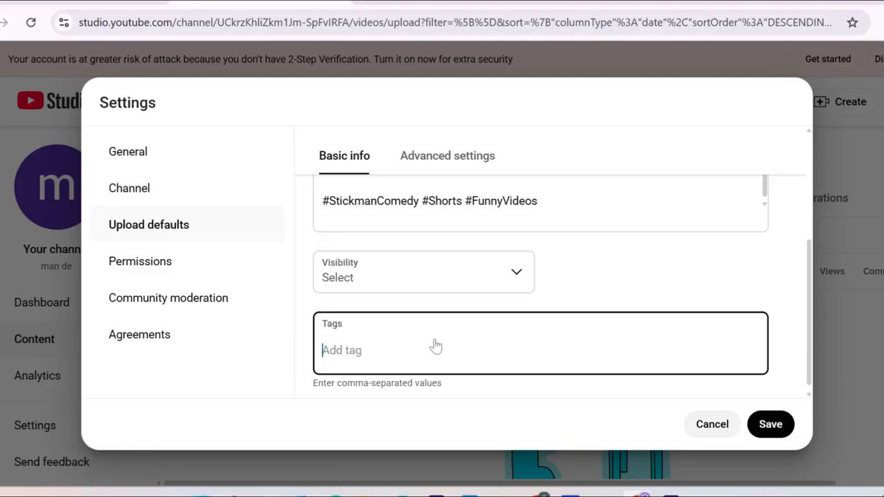
{"action": "key", "text": "ctrl+v"}
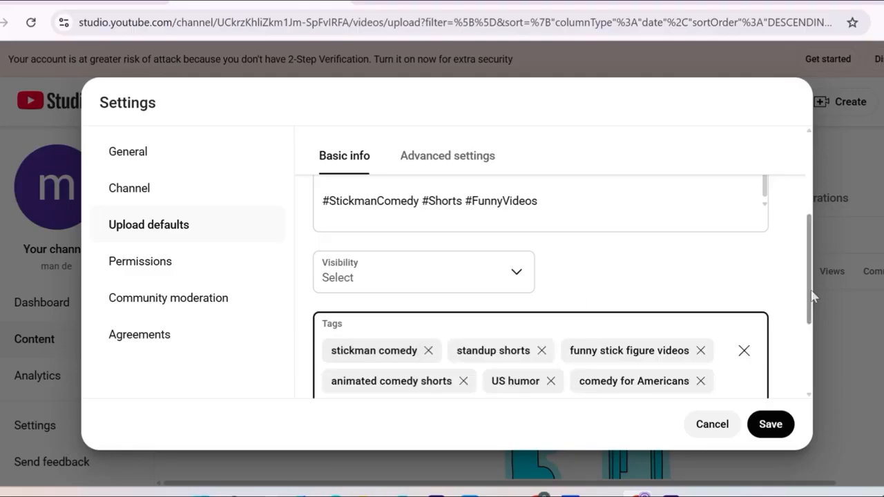
{"action": "scroll", "coordinate": [813, 296], "scroll_direction": "down", "scroll_amount": 3}
{"action": "left_click", "coordinate": [769, 424]}
Step: Copy ChatGPT's Channel Keywords code block into the keywords of the channel's basic info settings and save
{"action": "left_click", "coordinate": [39, 427]}
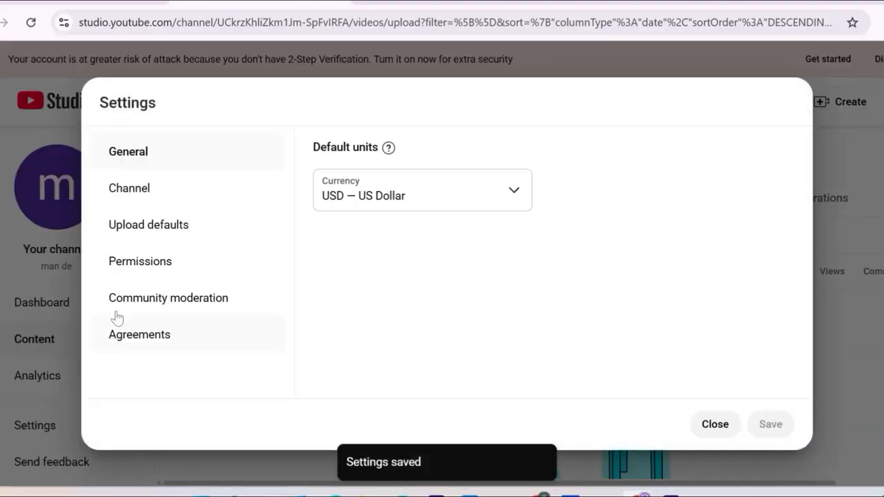
{"action": "left_click", "coordinate": [138, 194]}
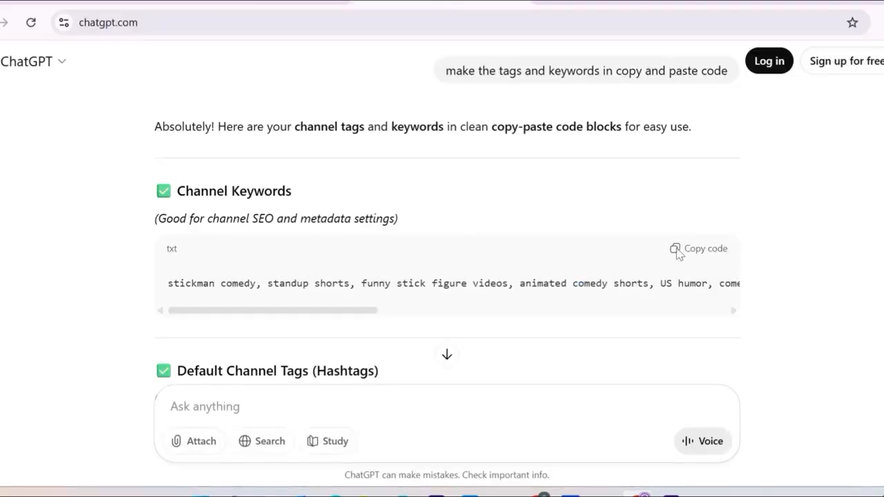
{"action": "left_click", "coordinate": [679, 254]}
{"action": "left_click", "coordinate": [265, 2]}
{"action": "key", "text": "ctrl+v"}
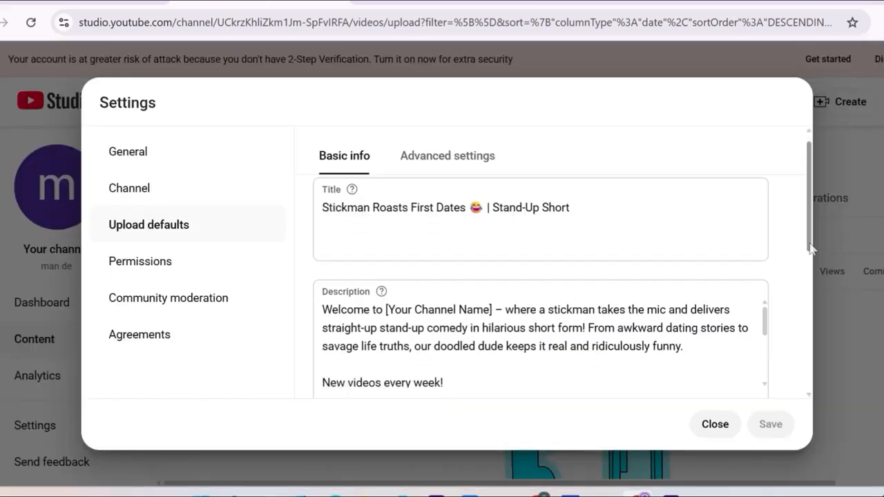
Step: Review the default description text in the upload defaults
{"action": "scroll", "coordinate": [812, 248], "scroll_direction": "down", "scroll_amount": 1}
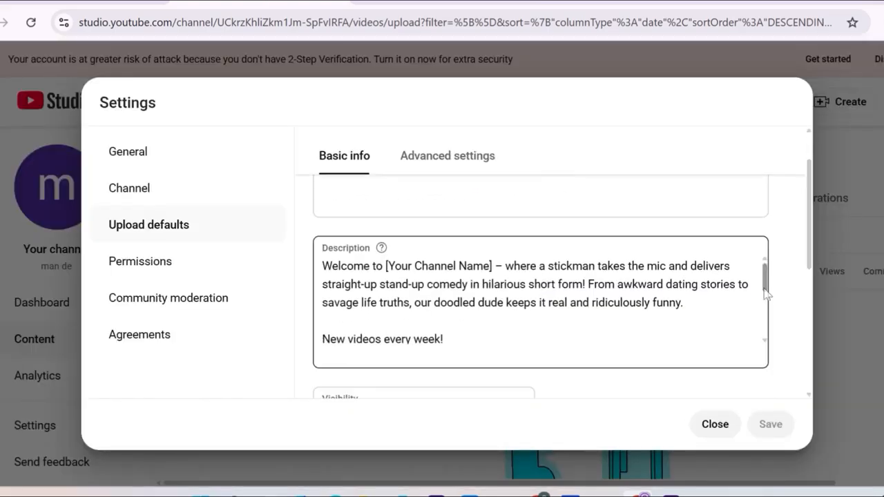
{"action": "scroll", "coordinate": [766, 294], "scroll_direction": "down", "scroll_amount": 3}
{"action": "scroll", "coordinate": [765, 294], "scroll_direction": "up", "scroll_amount": 3}
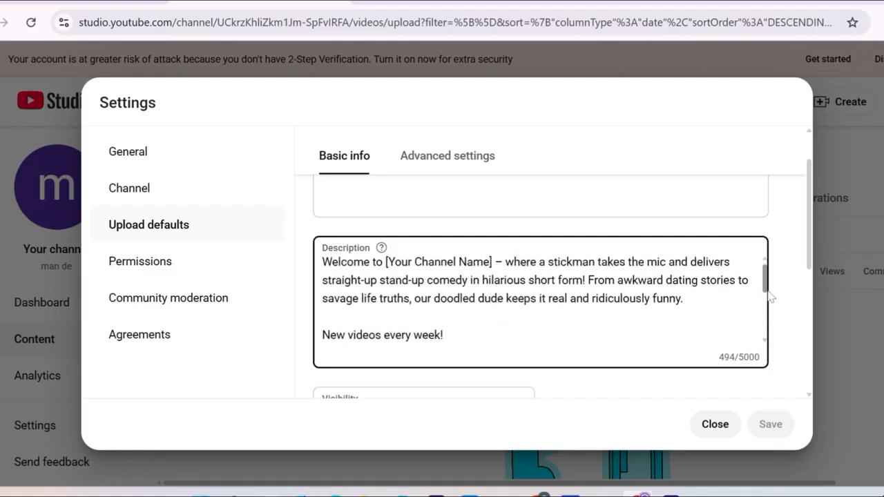
{"action": "left_click_drag", "start_coordinate": [769, 292], "coordinate": [769, 289]}
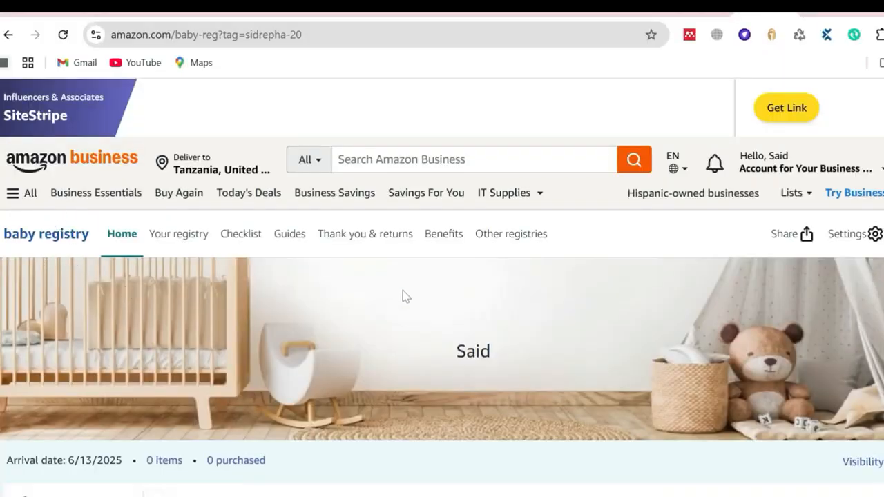
Step: Look through the Amazon baby registry home page, including its benefit cards and the products frequently added to registries
{"action": "scroll", "coordinate": [585, 242], "scroll_direction": "down", "scroll_amount": 4}
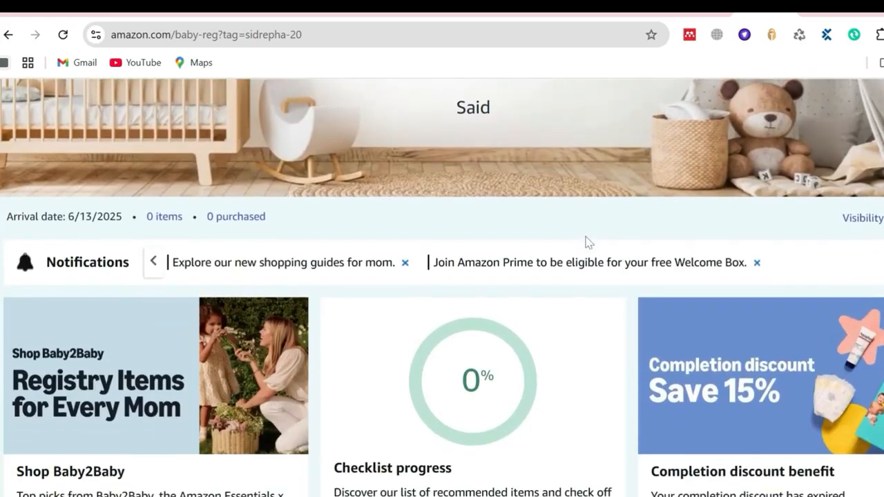
{"action": "scroll", "coordinate": [586, 238], "scroll_direction": "down", "scroll_amount": 2}
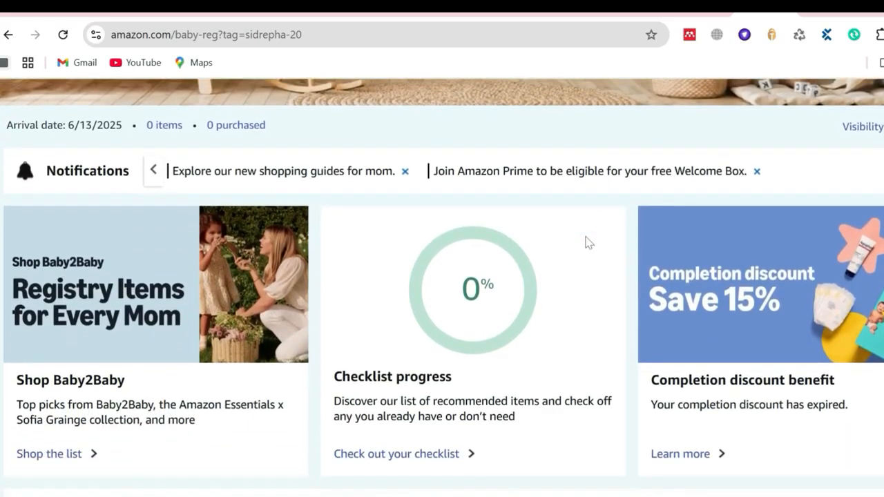
{"action": "scroll", "coordinate": [587, 241], "scroll_direction": "down", "scroll_amount": 3}
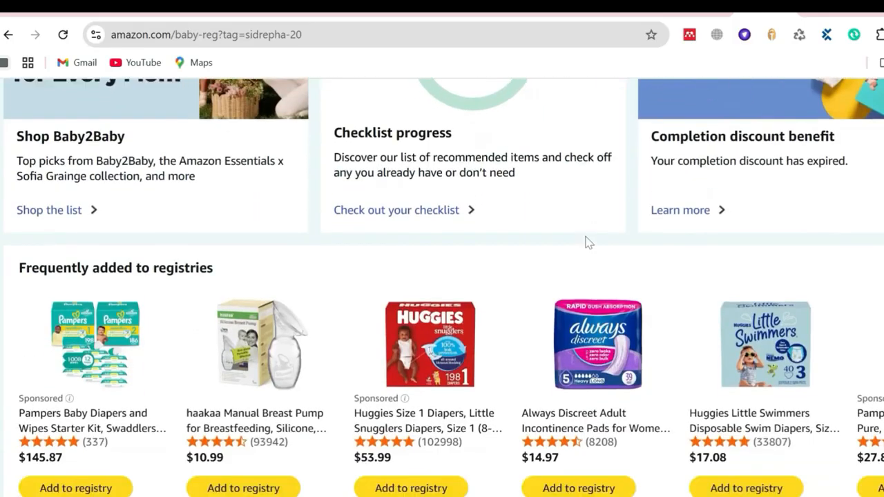
{"action": "scroll", "coordinate": [585, 242], "scroll_direction": "down", "scroll_amount": 1}
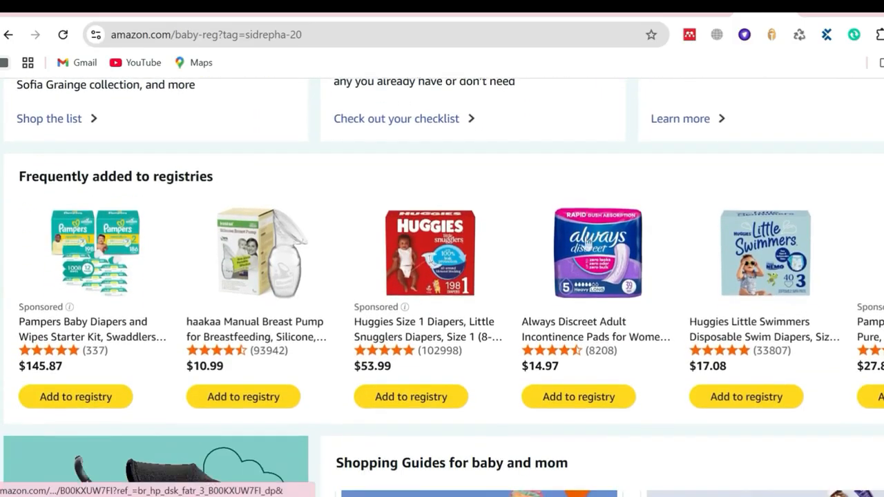
{"action": "scroll", "coordinate": [586, 240], "scroll_direction": "up", "scroll_amount": 1}
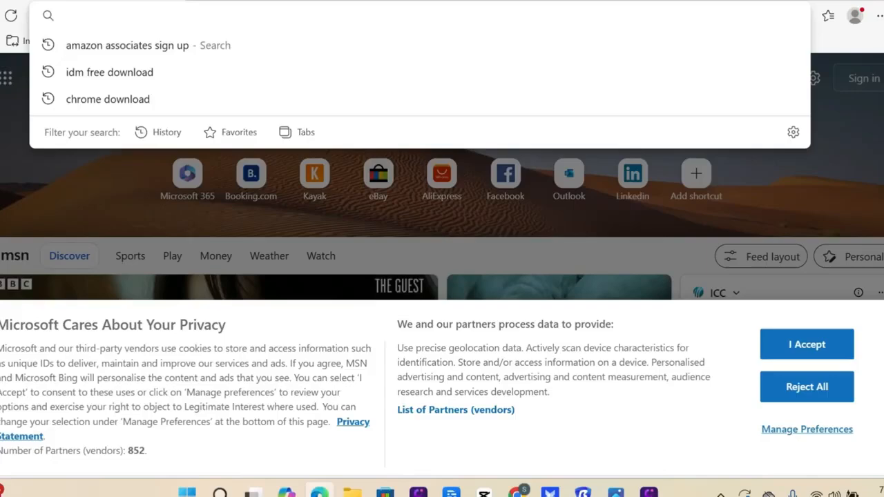
Step: Search the web for "amazon associates sign up", open Amazon.com Associates Central and start the sign-up
{"action": "type", "text": "amazon a"}
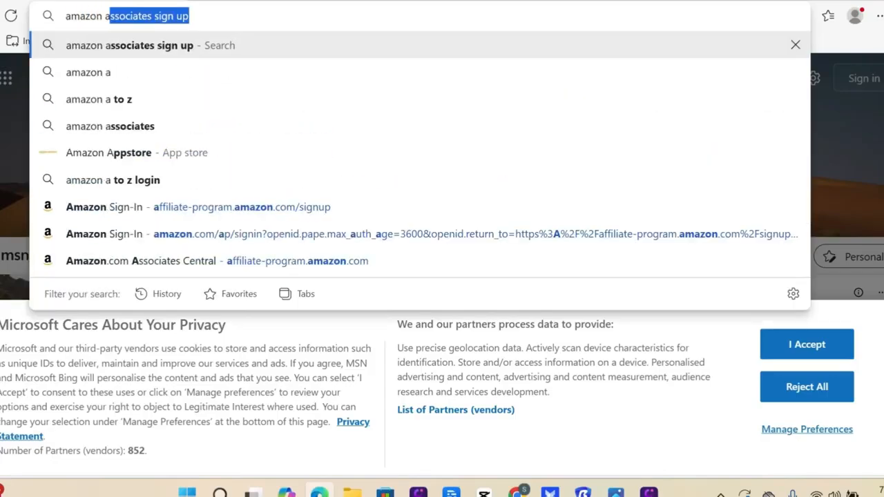
{"action": "left_click", "coordinate": [143, 50]}
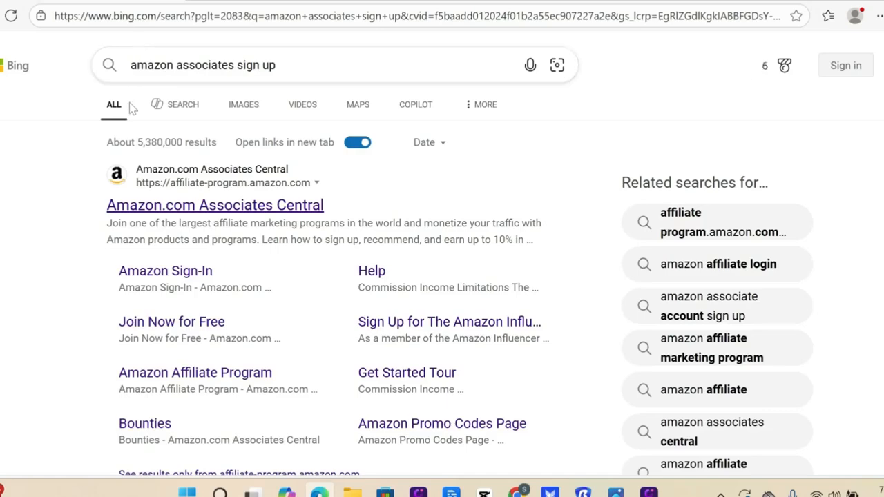
{"action": "left_click", "coordinate": [254, 206]}
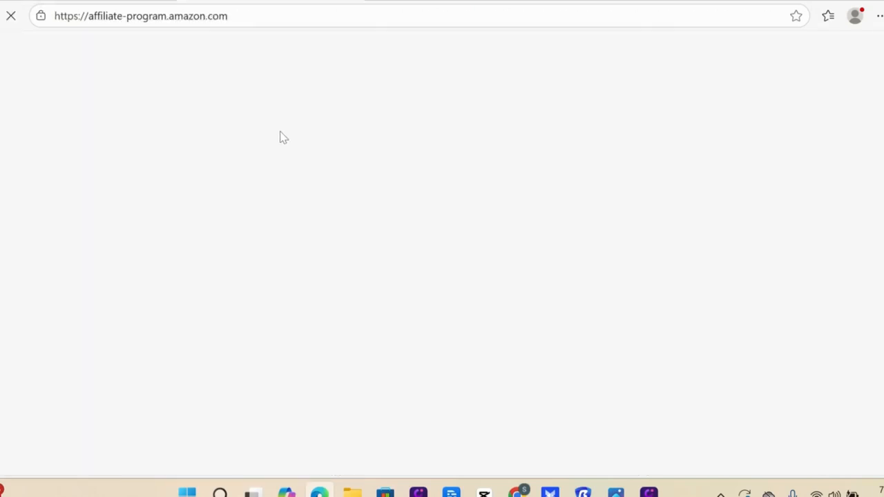
{"action": "left_click", "coordinate": [459, 245]}
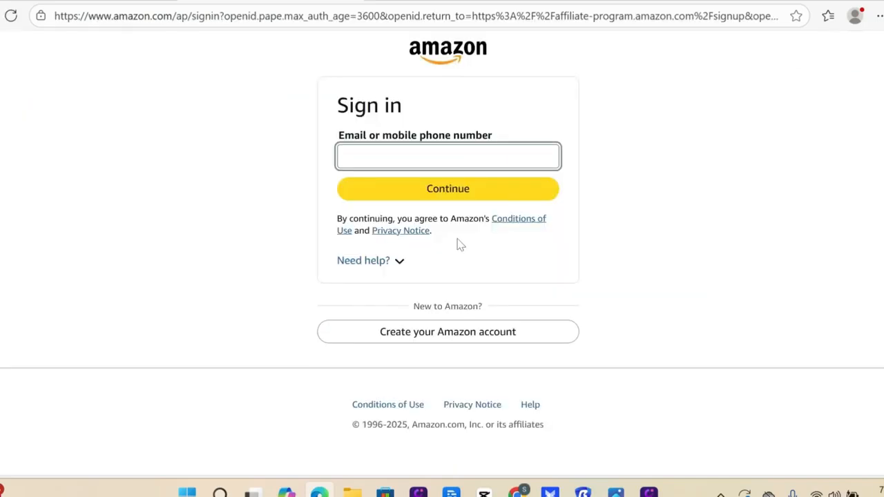
Step: Create a new Amazon account by entering the name, e-mail address and account password, repeating the password, and submitting the form
{"action": "left_click", "coordinate": [468, 332]}
{"action": "type", "text": "mtulia"}
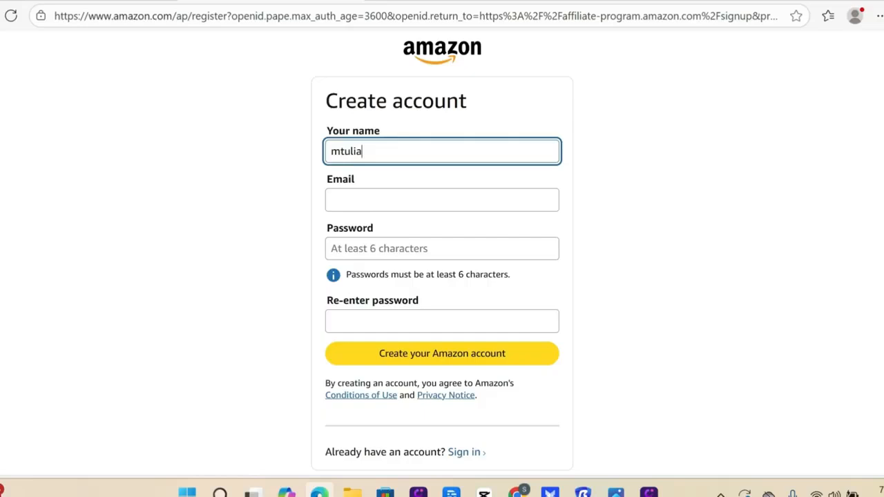
{"action": "left_click", "coordinate": [396, 208]}
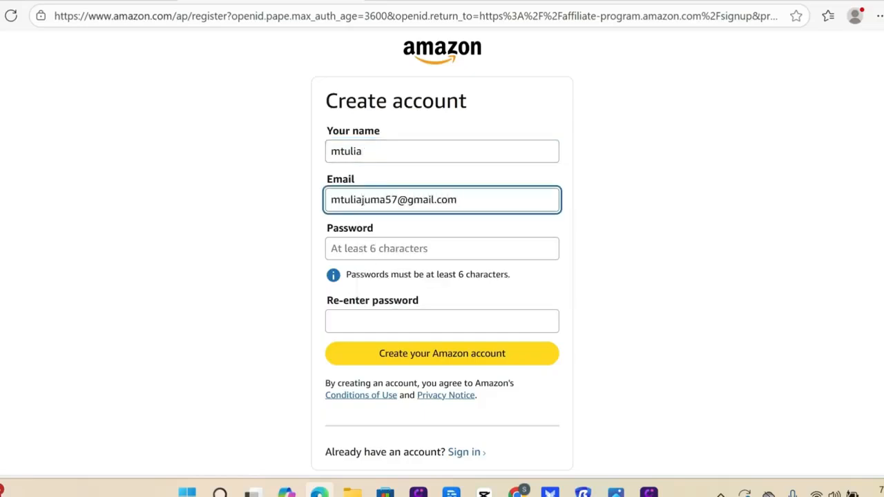
{"action": "left_click", "coordinate": [396, 250]}
{"action": "type", "text": "•••"}
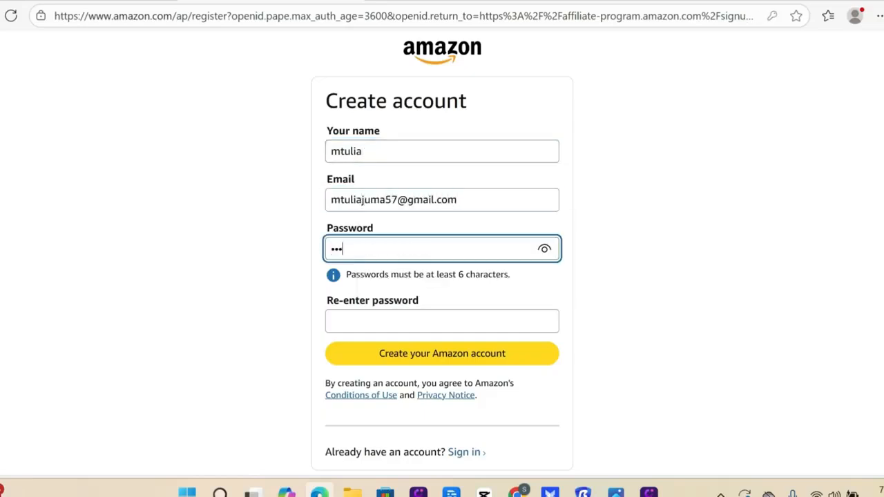
{"action": "left_click", "coordinate": [383, 321]}
{"action": "type", "text": "•••••••••"}
{"action": "left_click", "coordinate": [383, 360]}
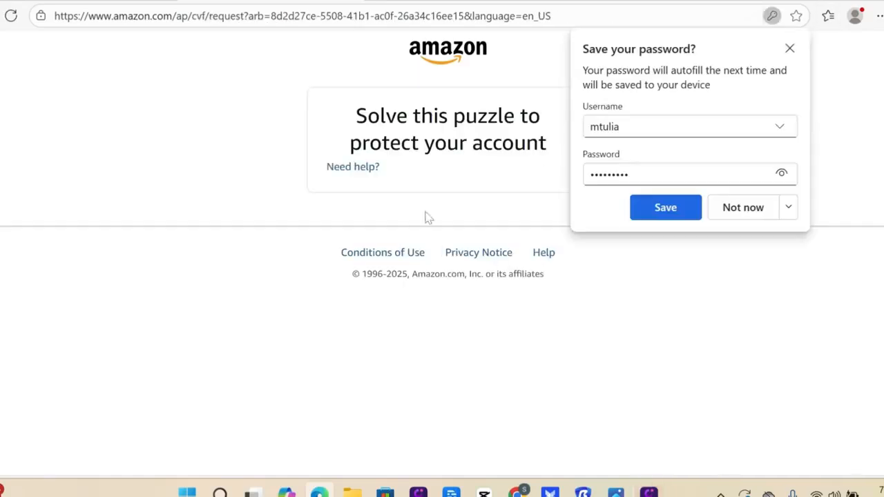
Step: Solve the account protection puzzle by selecting all the images of bags and confirming the selection
{"action": "left_click", "coordinate": [423, 207]}
{"action": "left_click", "coordinate": [360, 218]}
{"action": "left_click", "coordinate": [524, 301]}
{"action": "left_click", "coordinate": [442, 304]}
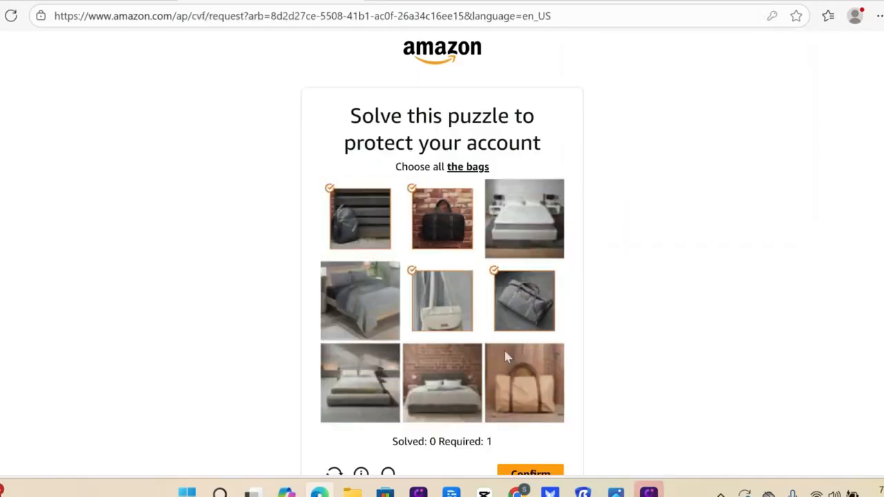
{"action": "left_click", "coordinate": [506, 354]}
{"action": "scroll", "coordinate": [555, 411], "scroll_direction": "down", "scroll_amount": 2}
{"action": "left_click", "coordinate": [525, 325]}
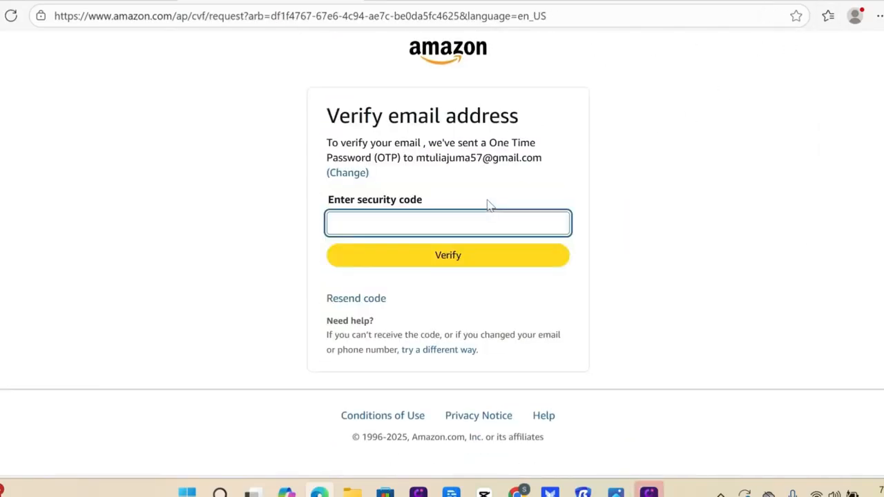
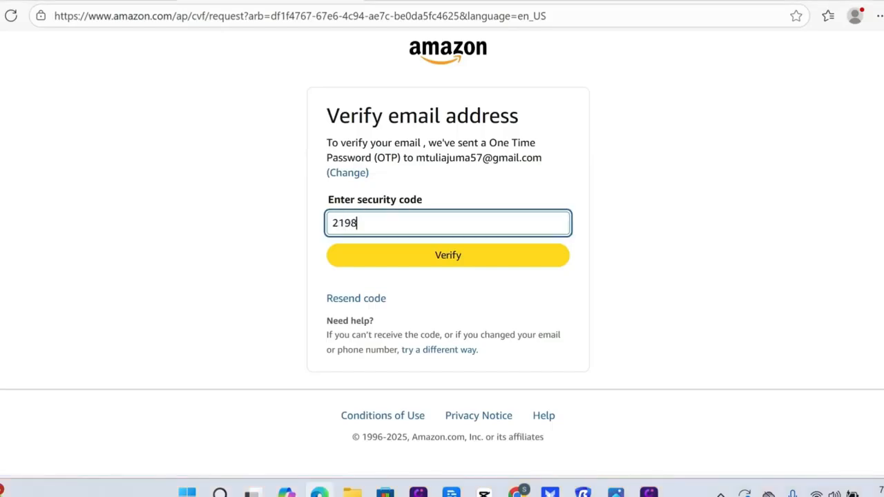
Step: Enter the one-time security code sent by e-mail and verify the e-mail address
{"action": "left_click", "coordinate": [505, 262]}
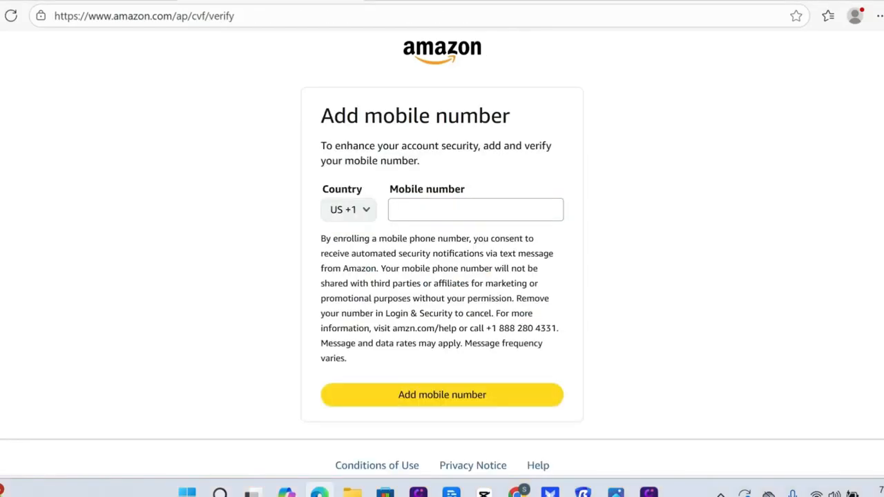
Step: Set the mobile number's country to Tanzania, United Republic of +255, fill in the phone number and add it to the account
{"action": "scroll", "coordinate": [257, 310], "scroll_direction": "down", "scroll_amount": 1}
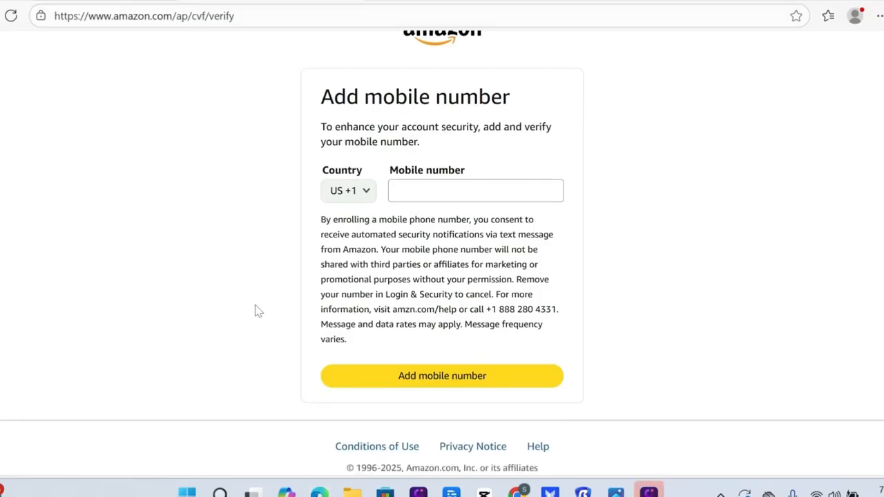
{"action": "left_click", "coordinate": [365, 191]}
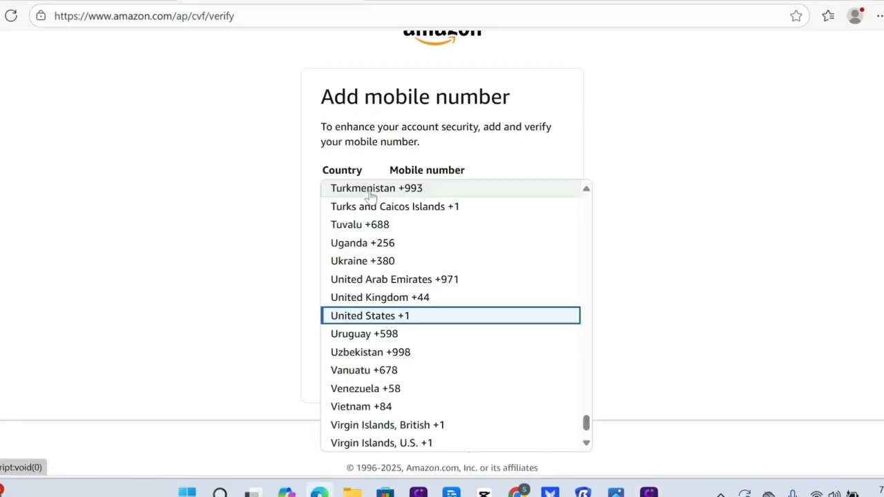
{"action": "scroll", "coordinate": [370, 311], "scroll_direction": "up", "scroll_amount": 1}
{"action": "scroll", "coordinate": [369, 310], "scroll_direction": "up", "scroll_amount": 2}
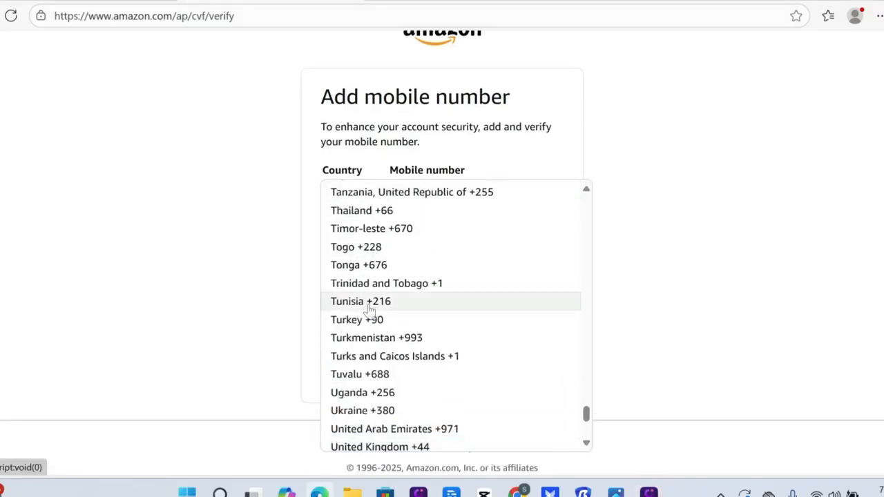
{"action": "left_click", "coordinate": [379, 196]}
{"action": "left_click", "coordinate": [445, 210]}
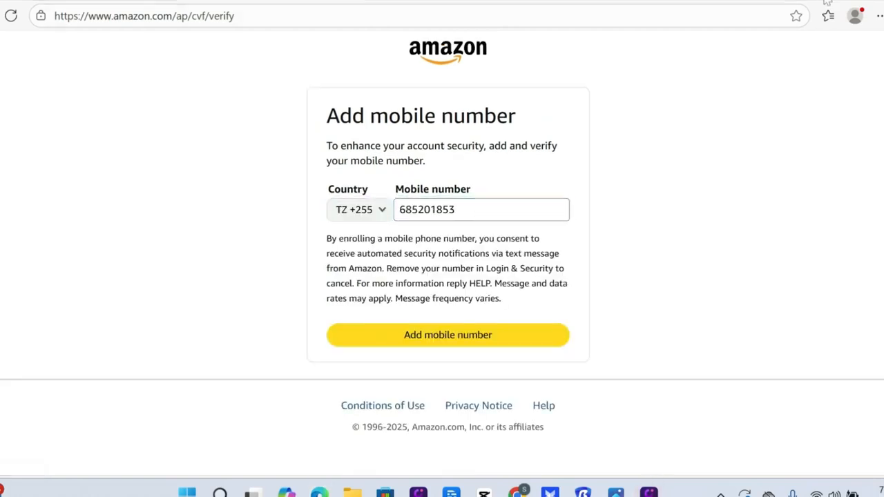
{"action": "left_click", "coordinate": [460, 338]}
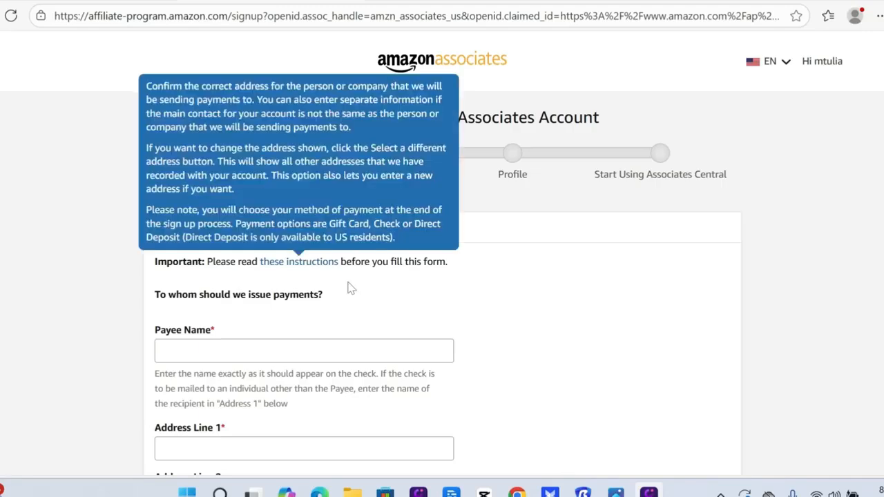
Step: Fill in the payee's name, first address line and city in the Associates account information form
{"action": "scroll", "coordinate": [359, 317], "scroll_direction": "down", "scroll_amount": 1}
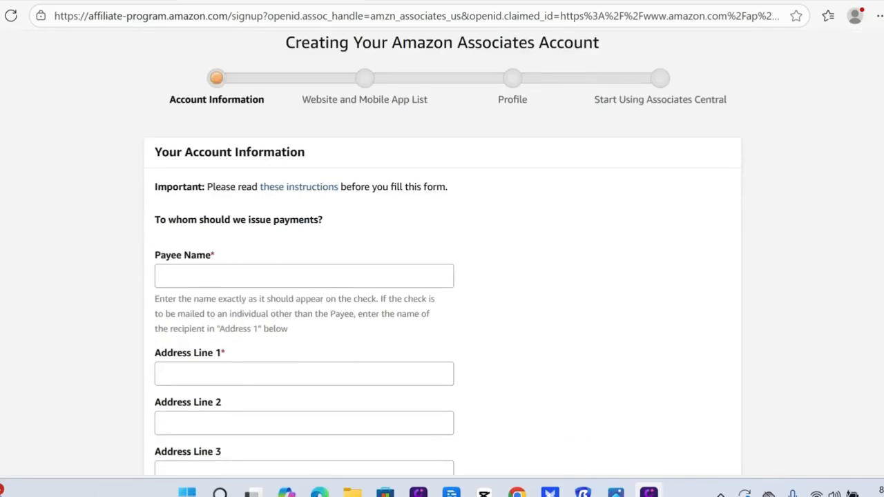
{"action": "left_click", "coordinate": [304, 277]}
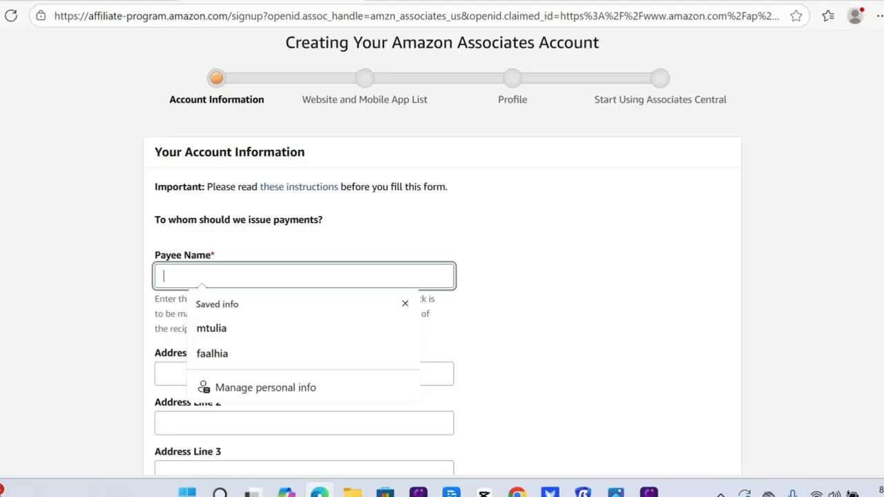
{"action": "left_click", "coordinate": [311, 373]}
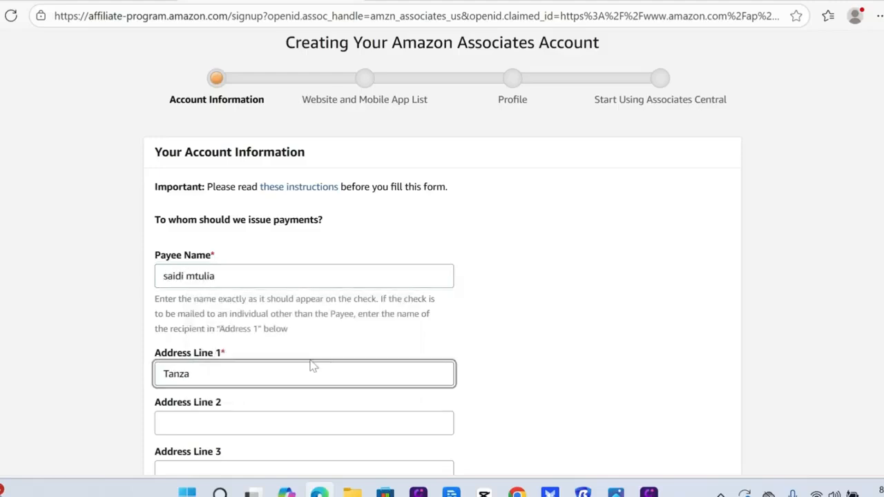
{"action": "scroll", "coordinate": [312, 367], "scroll_direction": "down", "scroll_amount": 3}
{"action": "left_click", "coordinate": [308, 298]}
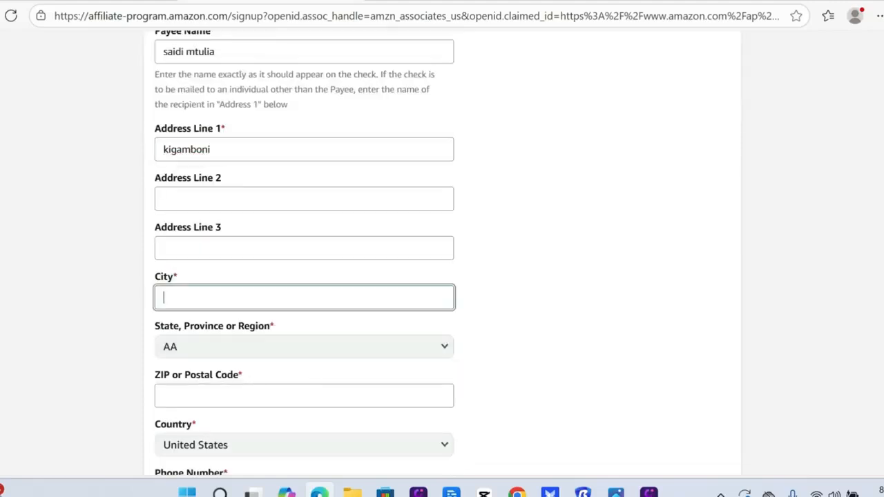
Step: Choose Alabama as the state and enter the postal code in the payee's address
{"action": "left_click", "coordinate": [304, 347]}
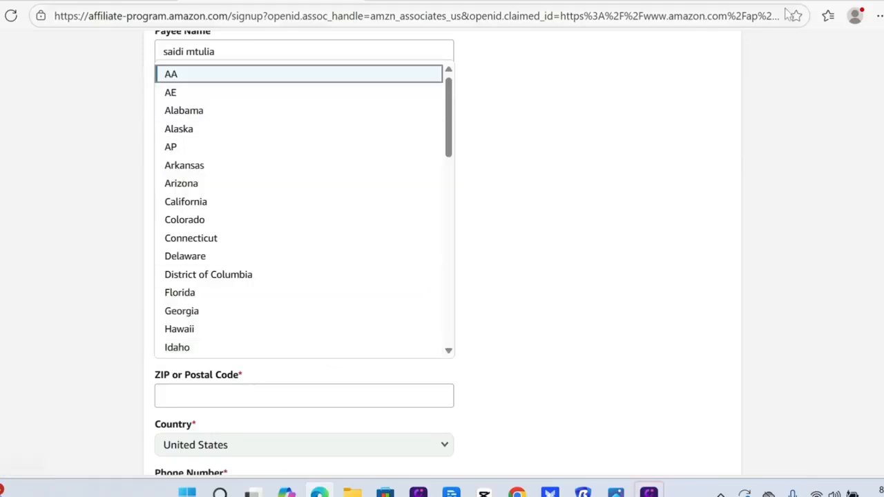
{"action": "left_click", "coordinate": [207, 113]}
{"action": "scroll", "coordinate": [304, 276], "scroll_direction": "down", "scroll_amount": 3}
{"action": "left_click", "coordinate": [304, 172]}
{"action": "type", "text": "171017"}
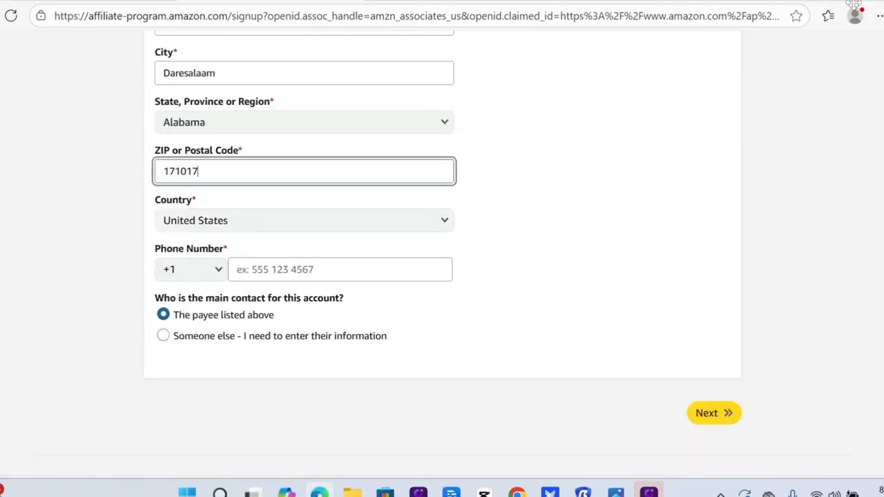
Step: Set the payee's country to Tanzania, United Republic of, choose the +255 calling code and fill in the phone number
{"action": "left_click", "coordinate": [251, 198]}
{"action": "left_click", "coordinate": [190, 344]}
{"action": "scroll", "coordinate": [193, 216], "scroll_direction": "down", "scroll_amount": 15}
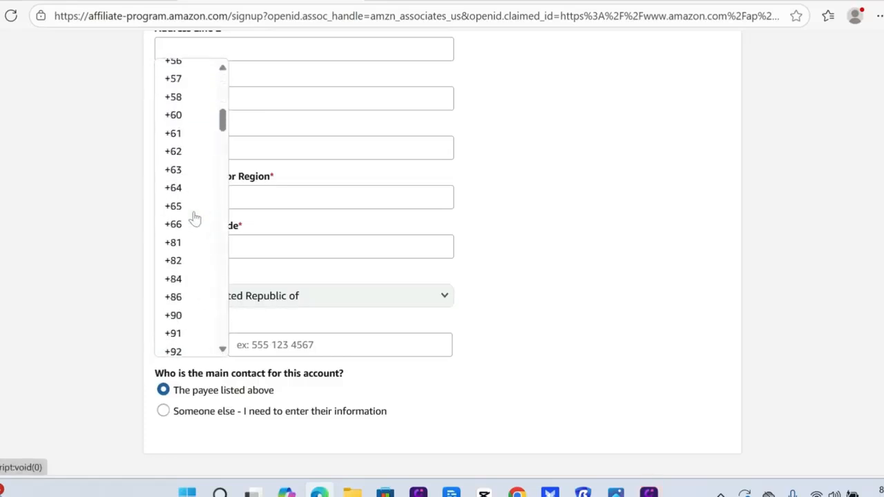
{"action": "left_click", "coordinate": [187, 256]}
{"action": "left_click", "coordinate": [304, 345]}
{"action": "left_click", "coordinate": [298, 257]}
{"action": "scroll", "coordinate": [772, 237], "scroll_direction": "down", "scroll_amount": 2}
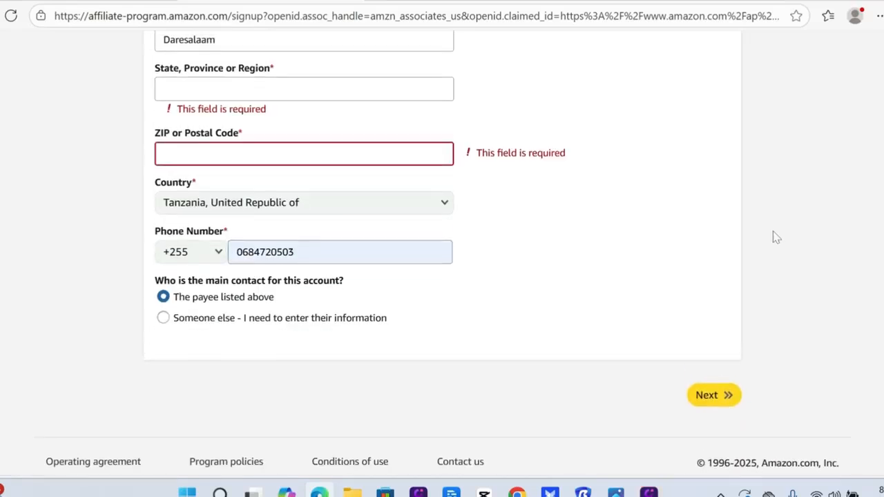
Step: Complete the missing required address fields, including the postal code, and submit the account information
{"action": "left_click", "coordinate": [304, 153]}
{"action": "type", "text": "17001"}
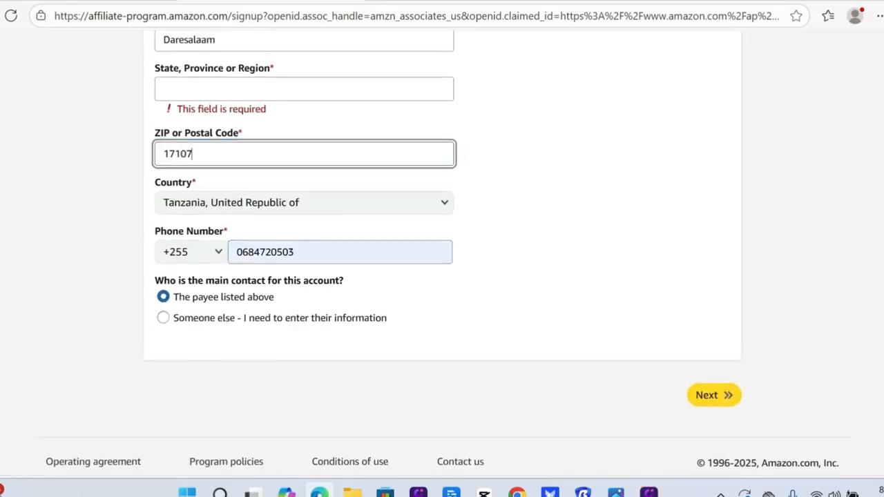
{"action": "left_click", "coordinate": [788, 193]}
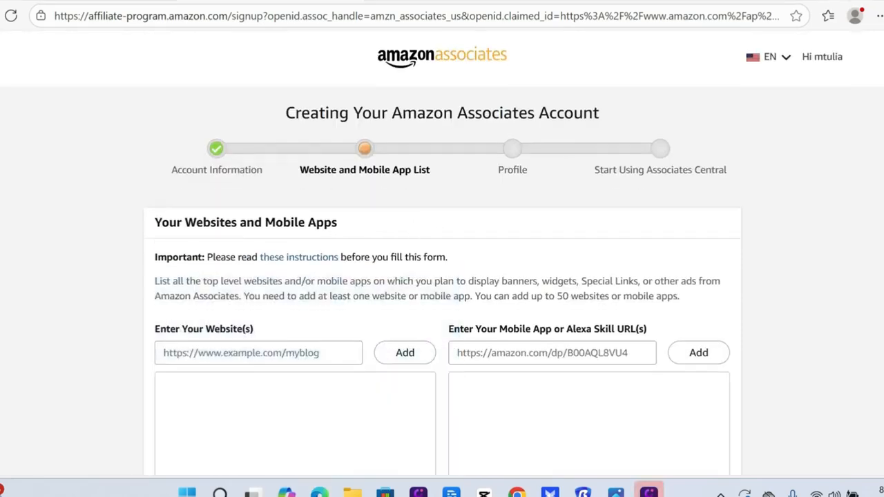
{"action": "scroll", "coordinate": [442, 249], "scroll_direction": "down", "scroll_amount": 2}
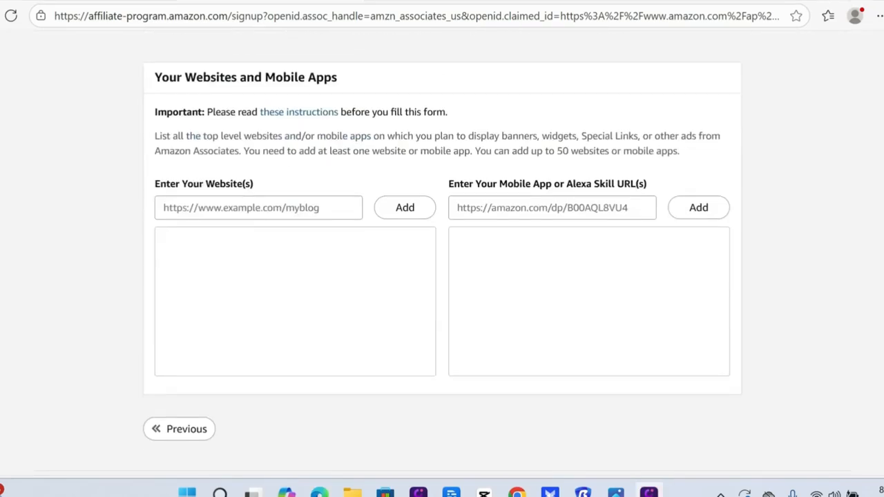
{"action": "left_click", "coordinate": [255, 210]}
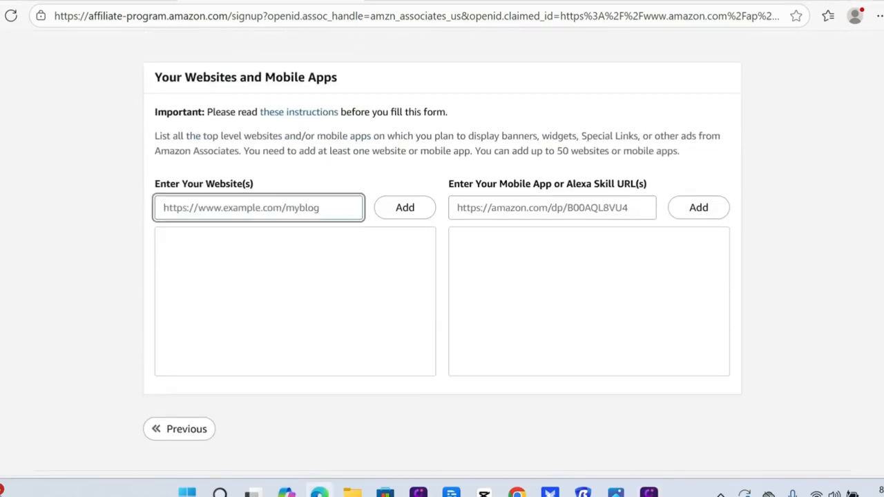
{"action": "type", "text": "s"}
{"action": "key", "text": "BackSpace"}
{"action": "type", "text": "https://www."}
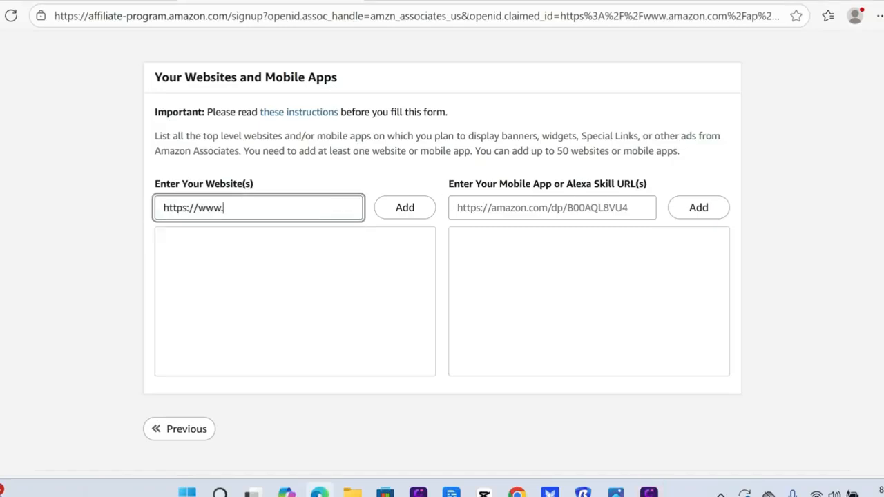
{"action": "type", "text": "sidejepha.com"}
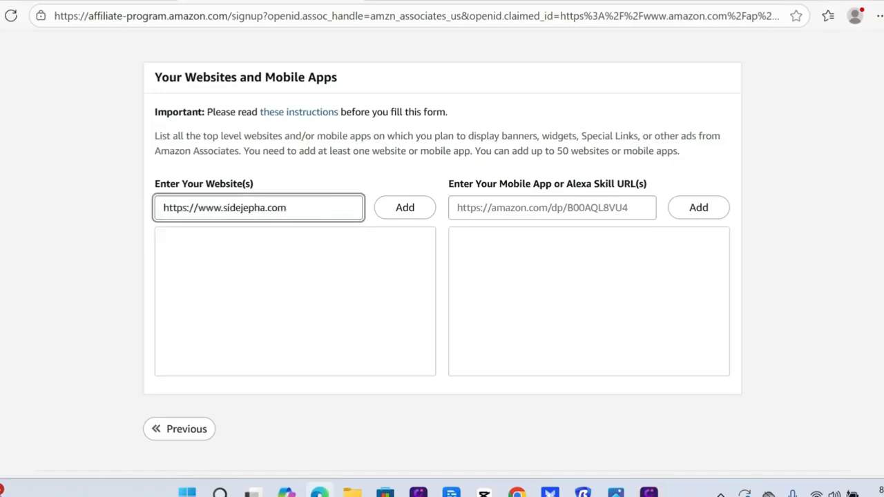
{"action": "left_click", "coordinate": [400, 206]}
Step: Submit the website list and confirm it with No for traffic sources directed primarily at children under 13
{"action": "scroll", "coordinate": [192, 391], "scroll_direction": "up", "scroll_amount": 1}
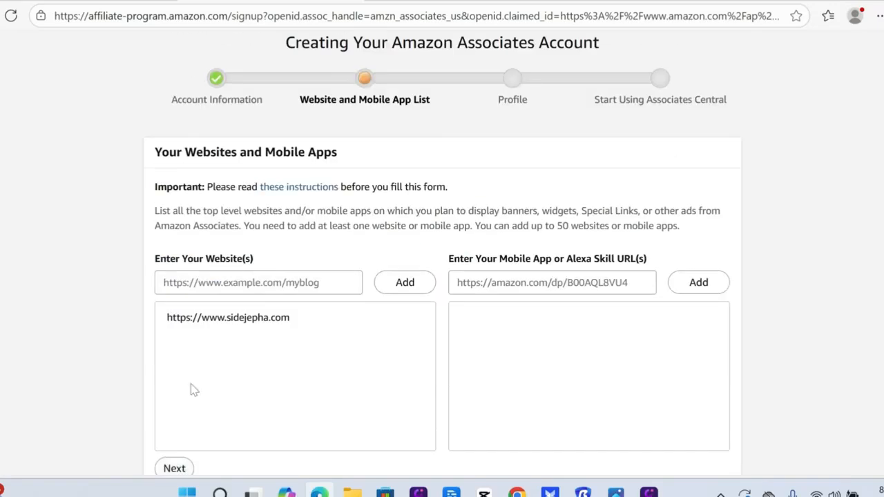
{"action": "scroll", "coordinate": [192, 390], "scroll_direction": "down", "scroll_amount": 2}
{"action": "left_click", "coordinate": [174, 315]}
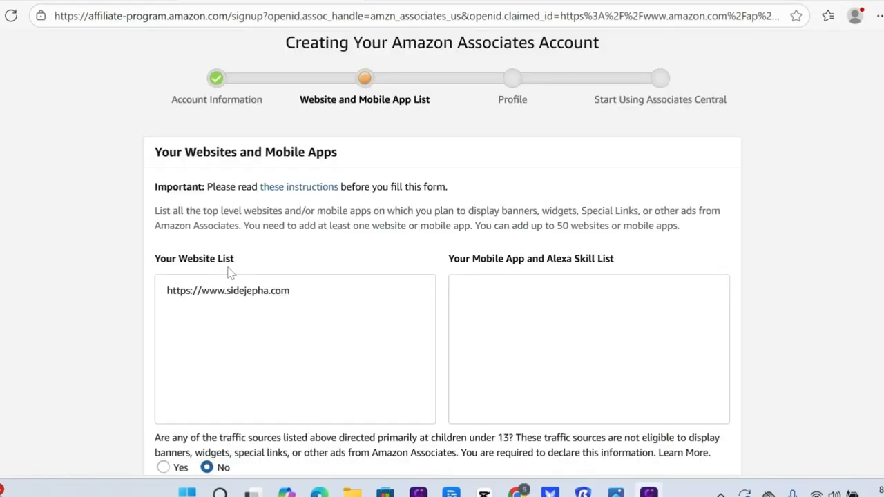
{"action": "scroll", "coordinate": [248, 343], "scroll_direction": "down", "scroll_amount": 3}
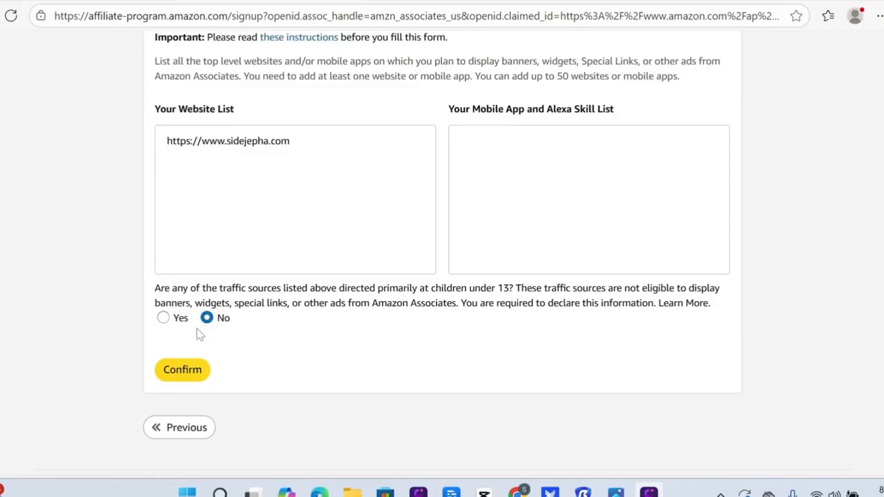
{"action": "left_click", "coordinate": [175, 368]}
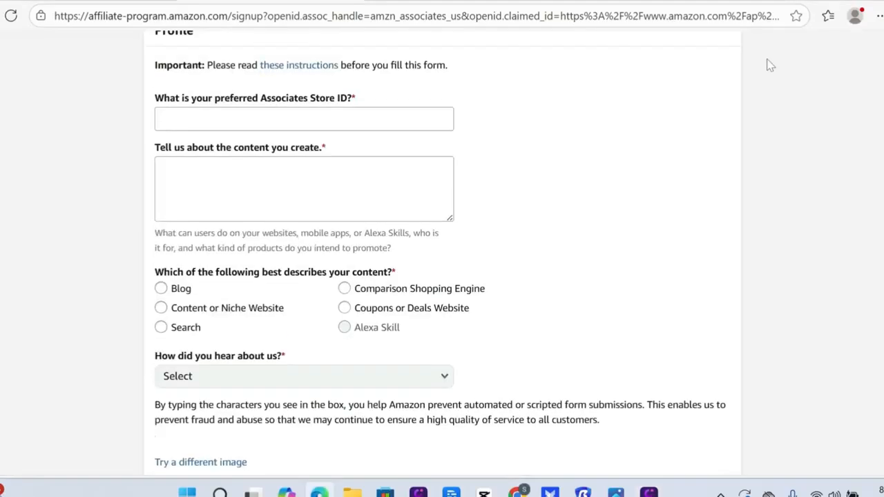
Step: Enter the preferred store ID and the content description "I'm creating content about different tips to make money online including affiliate marketing and digital product selling"
{"action": "scroll", "coordinate": [483, 277], "scroll_direction": "down", "scroll_amount": 1}
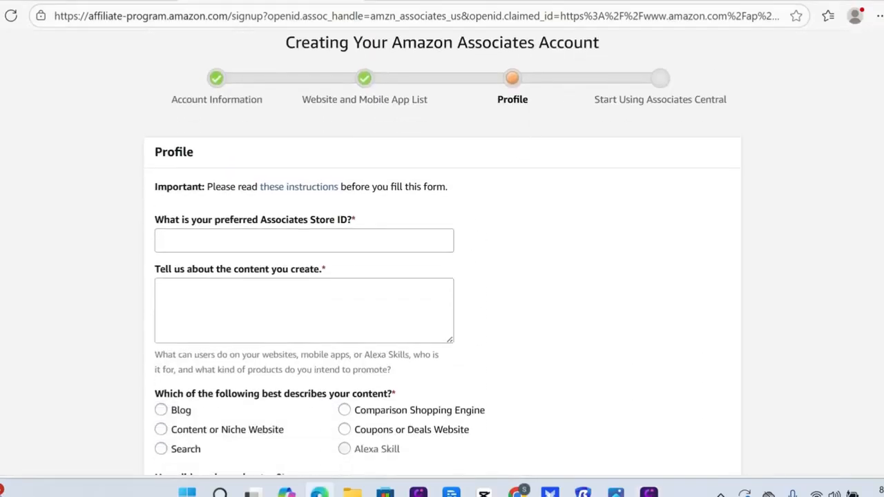
{"action": "left_click", "coordinate": [304, 241]}
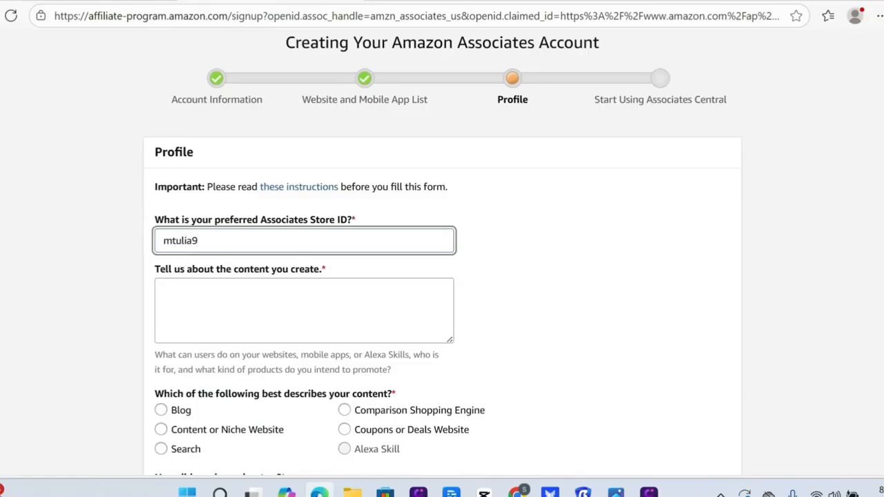
{"action": "left_click", "coordinate": [313, 270]}
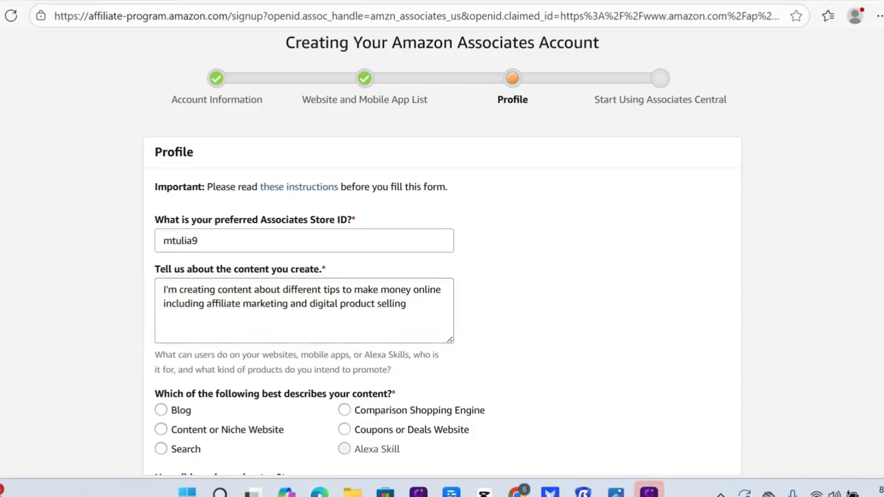
{"action": "left_click_drag", "start_coordinate": [164, 290], "coordinate": [406, 305]}
Step: Classify the content as Blog and set how the program was heard about to From the Amazon.com Website
{"action": "scroll", "coordinate": [469, 334], "scroll_direction": "down", "scroll_amount": 2}
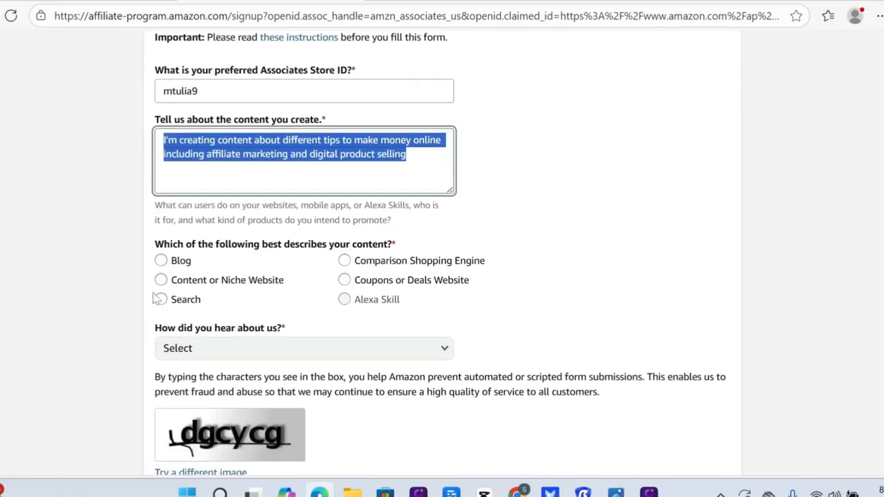
{"action": "left_click", "coordinate": [160, 258]}
{"action": "left_click", "coordinate": [611, 266]}
{"action": "scroll", "coordinate": [612, 267], "scroll_direction": "down", "scroll_amount": 2}
{"action": "left_click", "coordinate": [424, 201]}
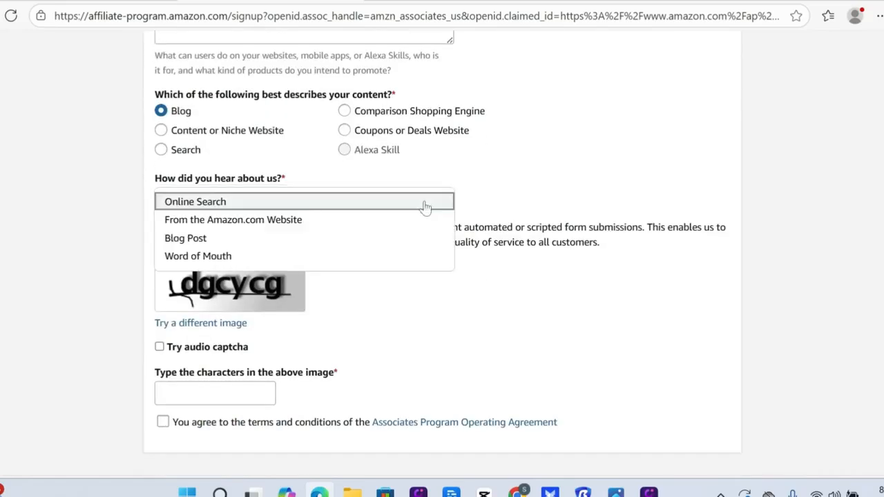
{"action": "left_click", "coordinate": [390, 217]}
Step: Enter the captcha characters, agree to the Associates Program Operating Agreement, and finish the profile
{"action": "scroll", "coordinate": [209, 245], "scroll_direction": "down", "scroll_amount": 1}
{"action": "left_click", "coordinate": [192, 304]}
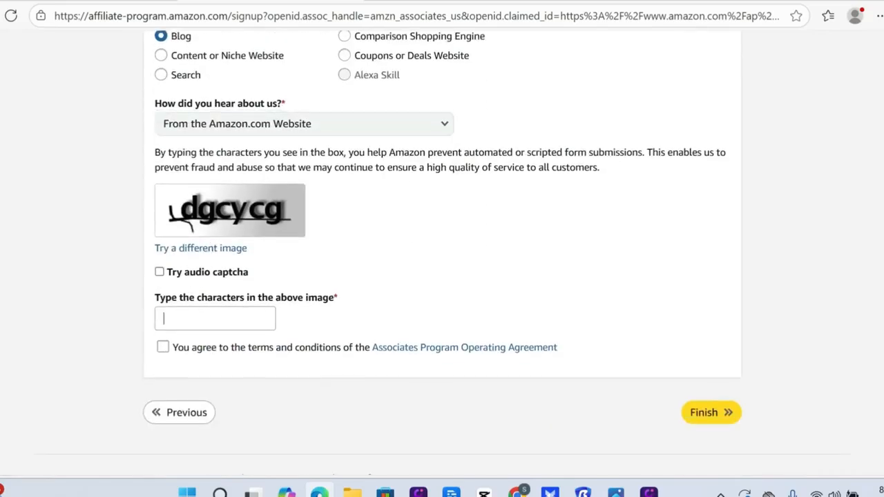
{"action": "type", "text": "dgcycg"}
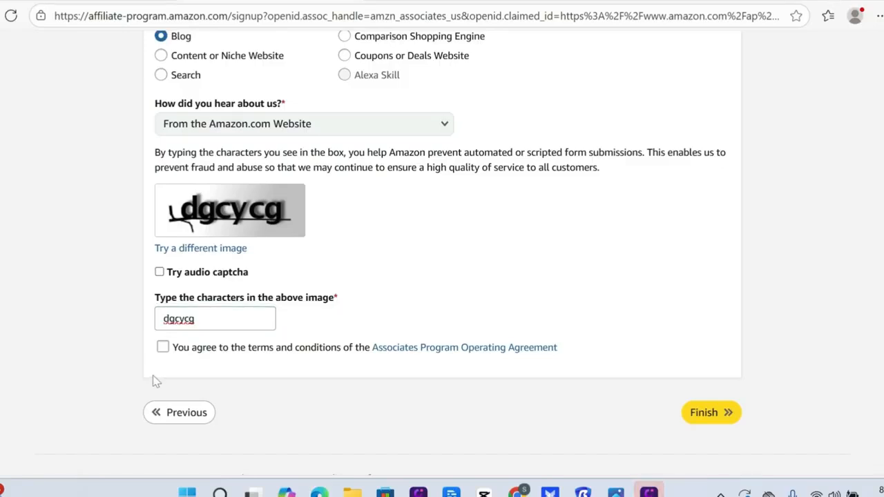
{"action": "left_click", "coordinate": [162, 348]}
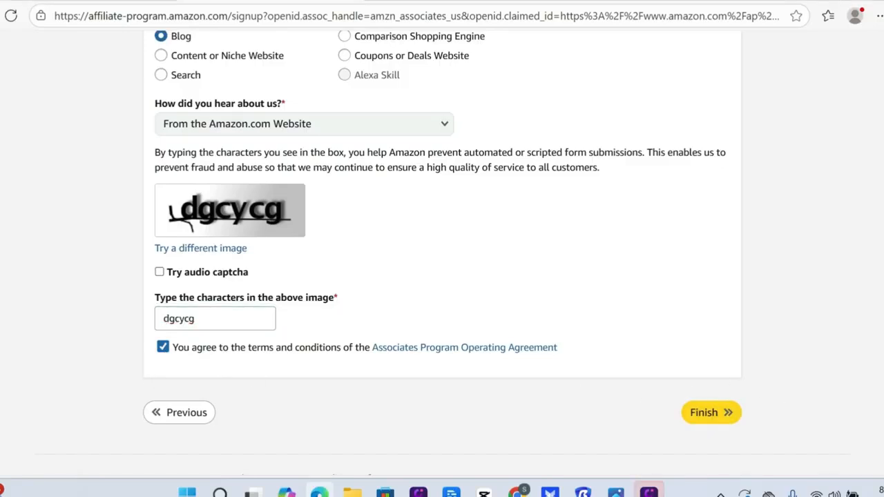
{"action": "scroll", "coordinate": [636, 173], "scroll_direction": "up", "scroll_amount": 2}
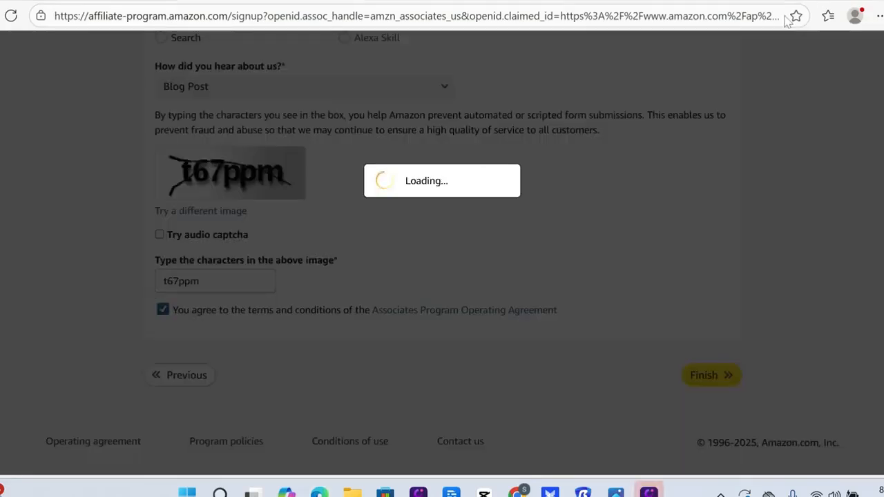
{"action": "scroll", "coordinate": [497, 195], "scroll_direction": "down", "scroll_amount": 1}
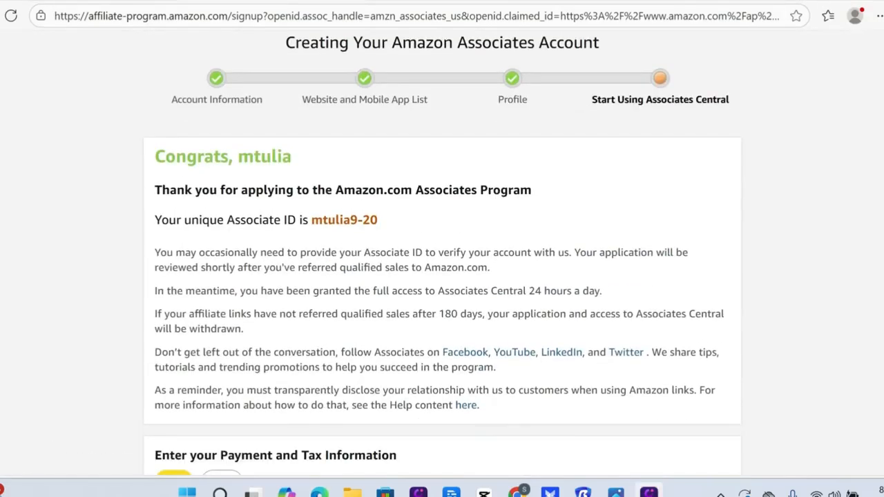
Step: Defer the payment and tax information with Later, and open the tax information submission from the Associates home page
{"action": "scroll", "coordinate": [392, 231], "scroll_direction": "down", "scroll_amount": 2}
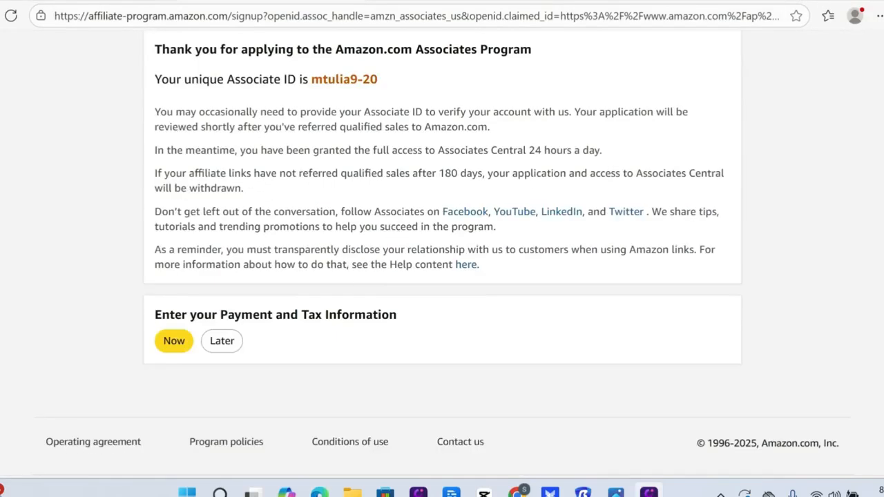
{"action": "left_click", "coordinate": [229, 344]}
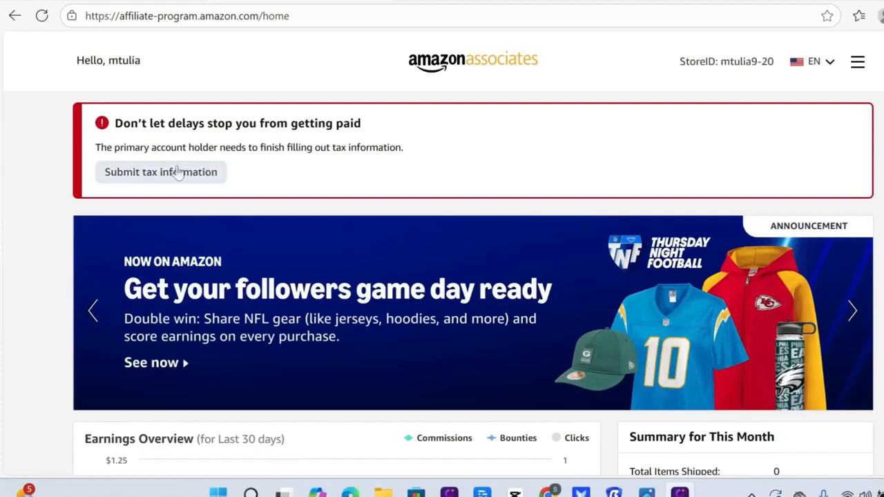
{"action": "left_click", "coordinate": [177, 172]}
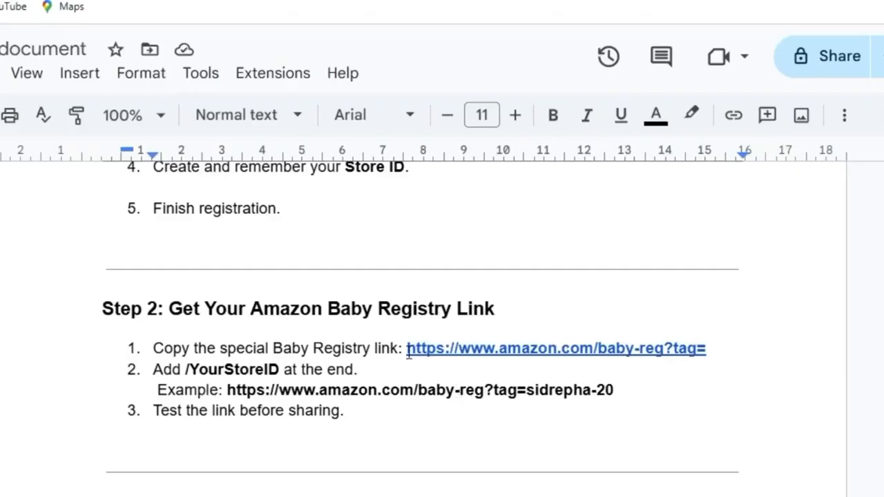
Step: Switch to the Google Docs guide and examine the Baby Registry base link and the store ID in the example link
{"action": "left_click_drag", "start_coordinate": [409, 352], "coordinate": [724, 333]}
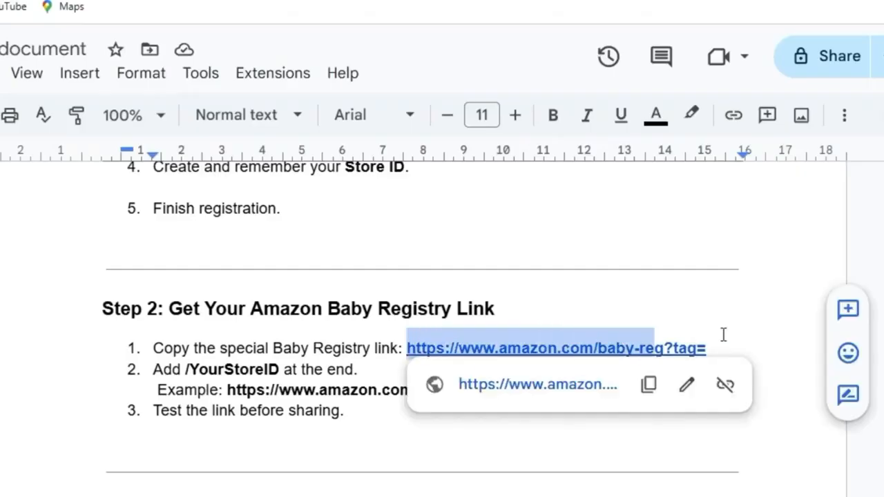
{"action": "left_click", "coordinate": [634, 431]}
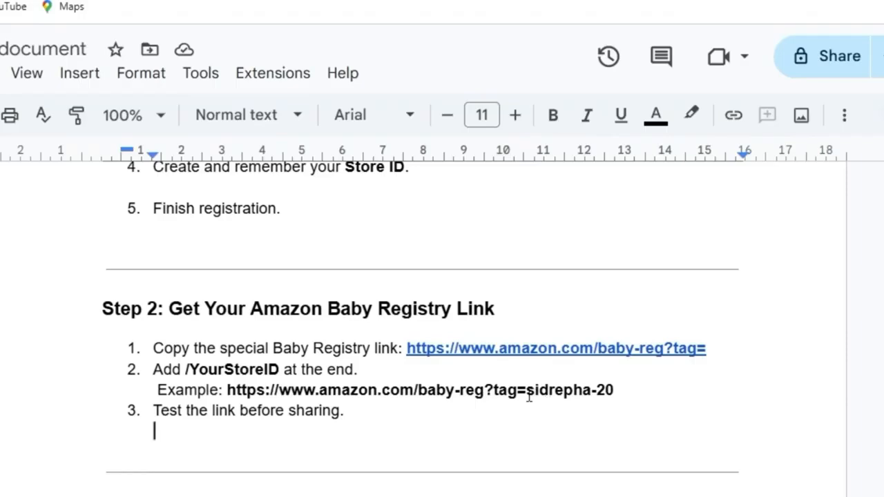
{"action": "left_click_drag", "start_coordinate": [526, 391], "coordinate": [621, 391]}
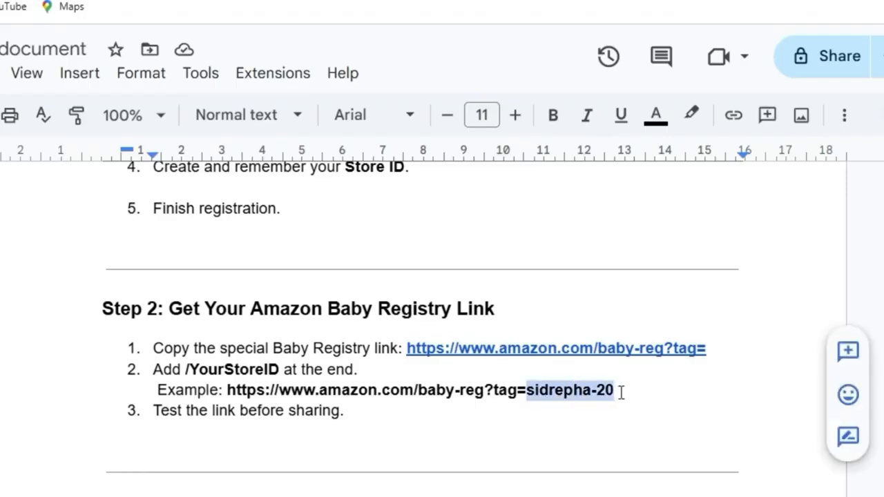
{"action": "left_click", "coordinate": [578, 436]}
{"action": "left_click_drag", "start_coordinate": [229, 391], "coordinate": [620, 394]}
{"action": "key", "text": "ctrl+c"}
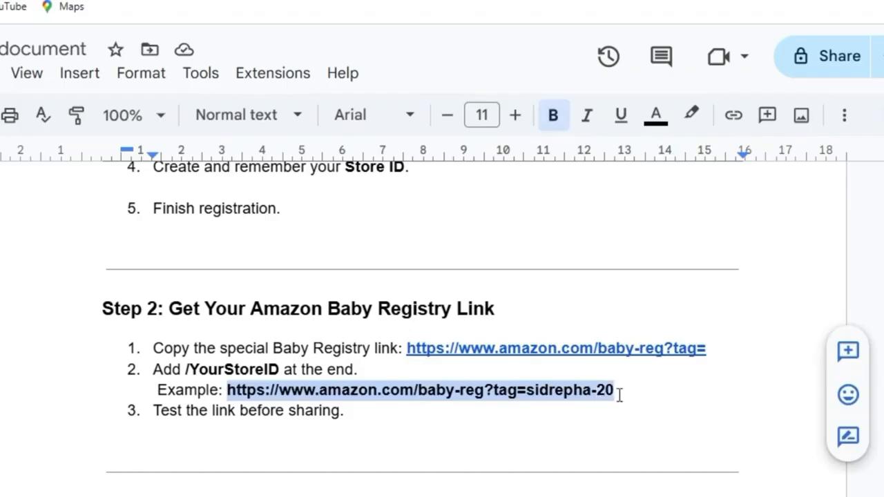
{"action": "key", "text": "ctrl+t"}
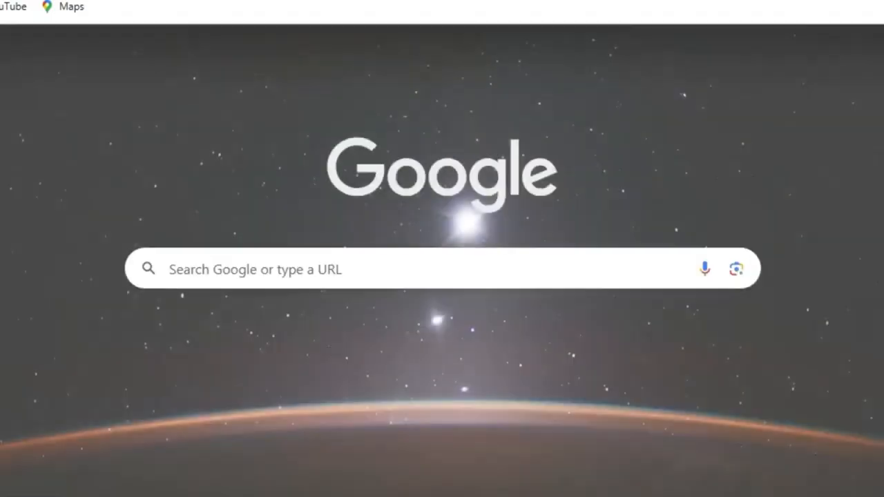
{"action": "key", "text": "ctrl+v"}
{"action": "key", "text": "Return"}
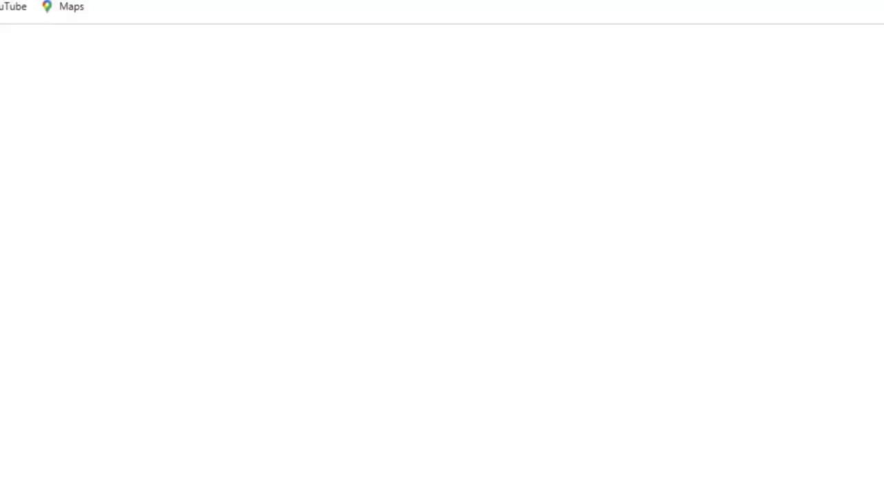
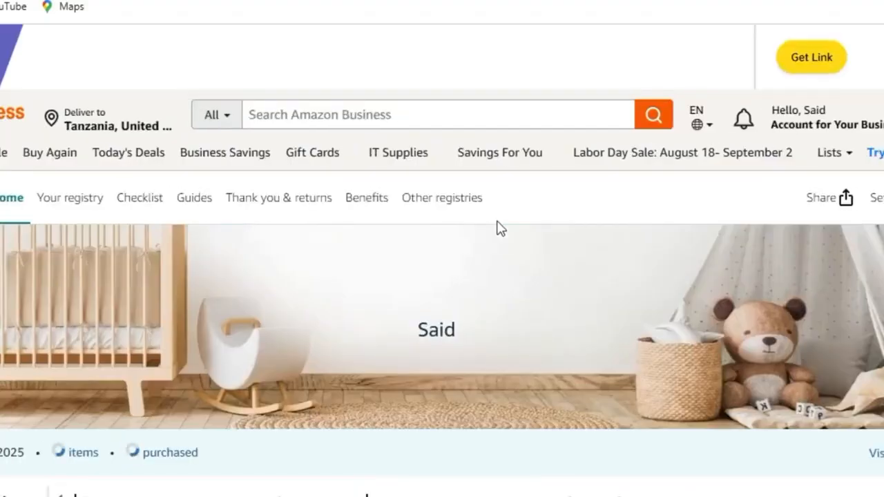
Step: Switch to the PDF guide in Google Drive and examine the Import Pre-Made Funnel instructions, selecting the System.io sign-up line and the funnel link
{"action": "left_click", "coordinate": [442, 1]}
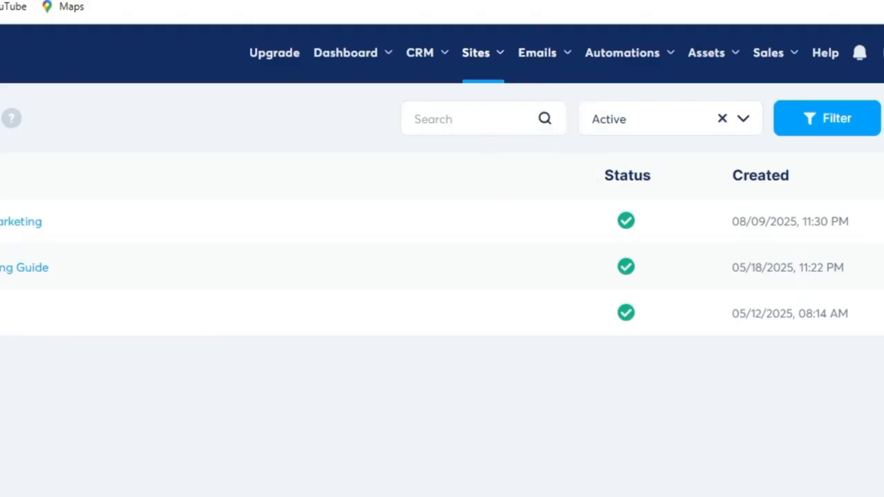
{"action": "left_click", "coordinate": [587, 0]}
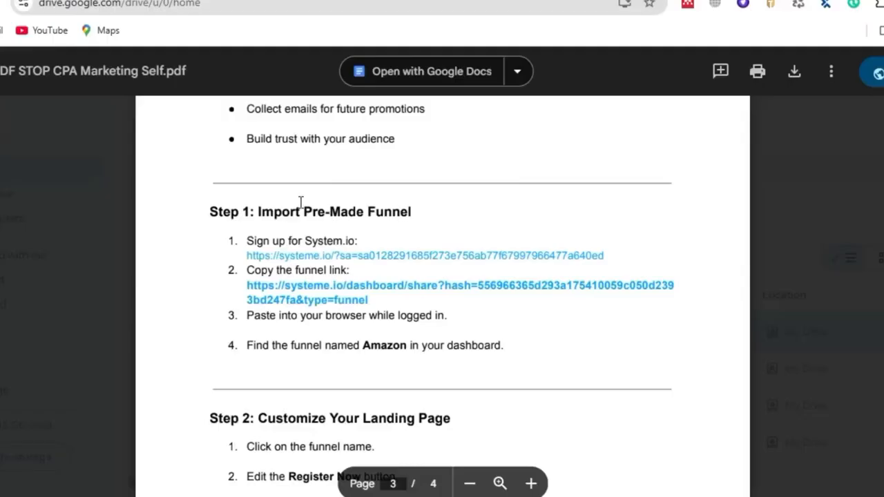
{"action": "left_click_drag", "start_coordinate": [243, 212], "coordinate": [407, 214]}
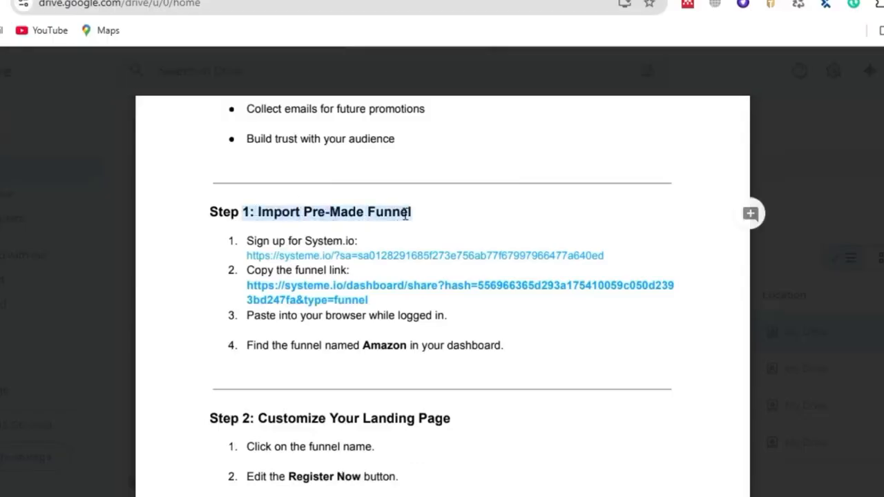
{"action": "left_click", "coordinate": [359, 236]}
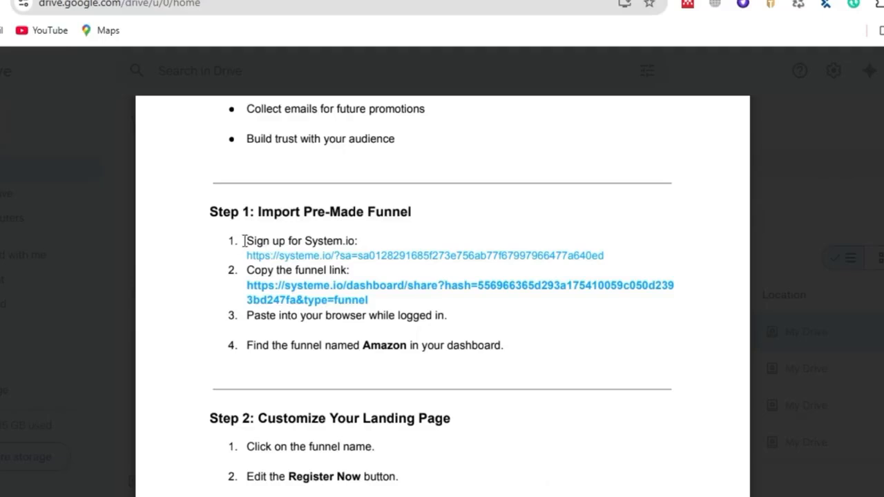
{"action": "left_click_drag", "start_coordinate": [246, 241], "coordinate": [357, 241]}
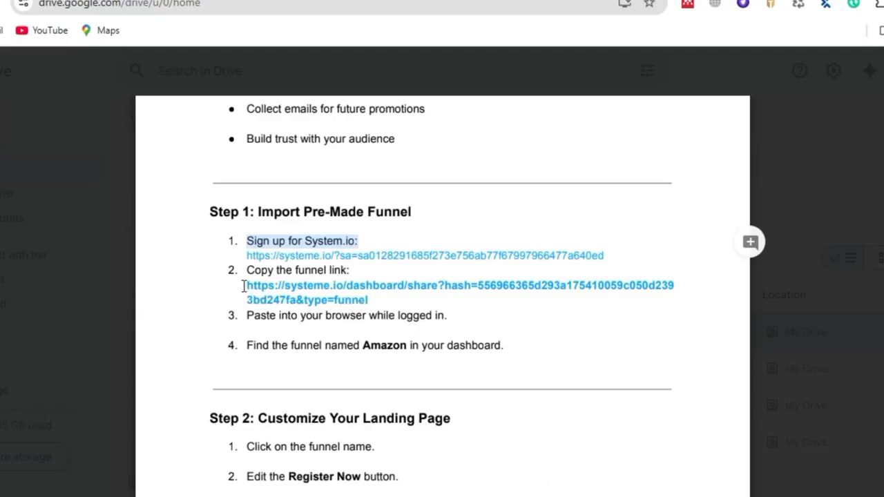
{"action": "left_click_drag", "start_coordinate": [243, 286], "coordinate": [367, 298]}
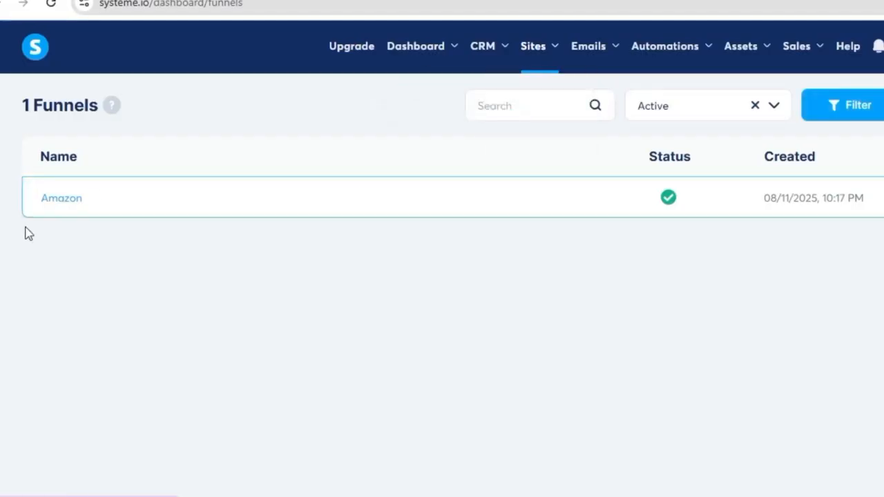
Step: Switch to systeme.io, open the Amazon funnel's Affiliate Optin page for editing, select the Register Now button's redirection URL, and leave the editor
{"action": "left_click", "coordinate": [79, 205]}
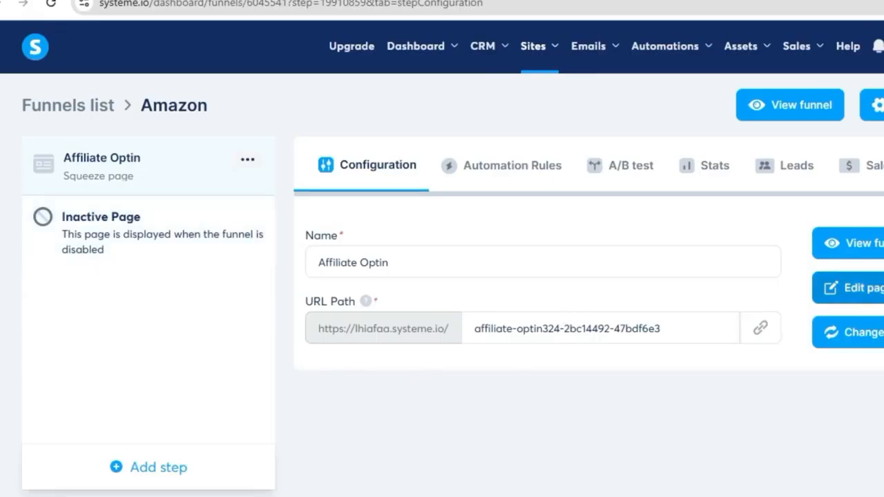
{"action": "left_click", "coordinate": [856, 287]}
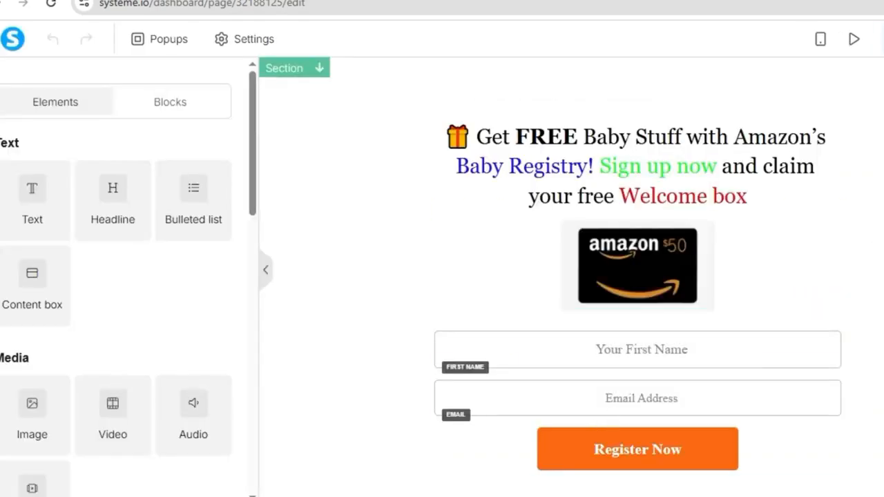
{"action": "left_click", "coordinate": [771, 459]}
{"action": "triple_click", "coordinate": [163, 355]}
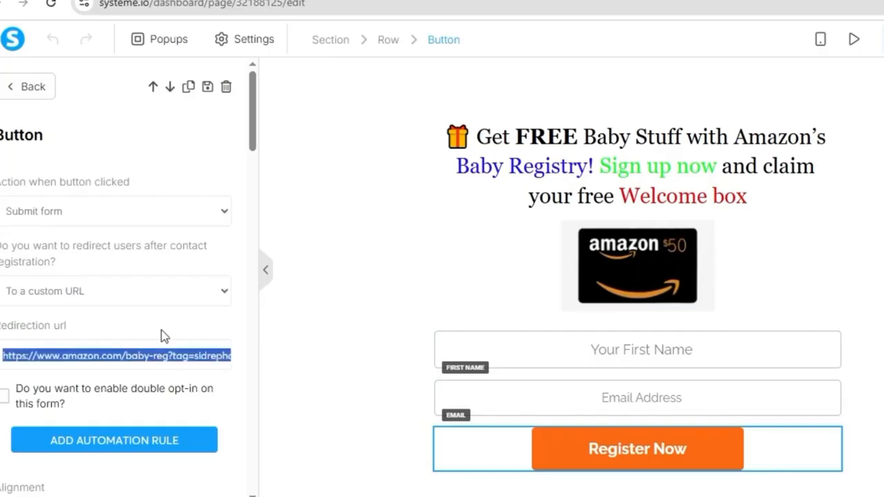
{"action": "left_click", "coordinate": [883, 40]}
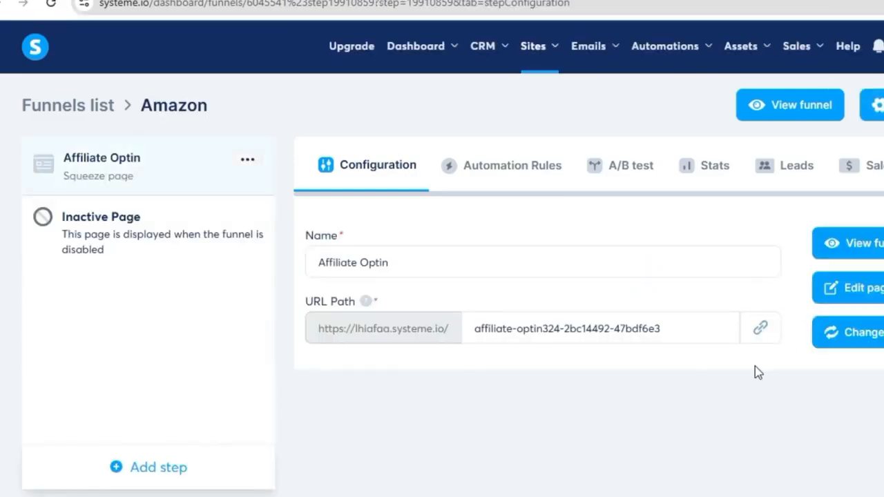
Step: Copy the Affiliate Optin page's link and load it in a new browser tab
{"action": "left_click", "coordinate": [761, 329]}
{"action": "key", "text": "ctrl+t"}
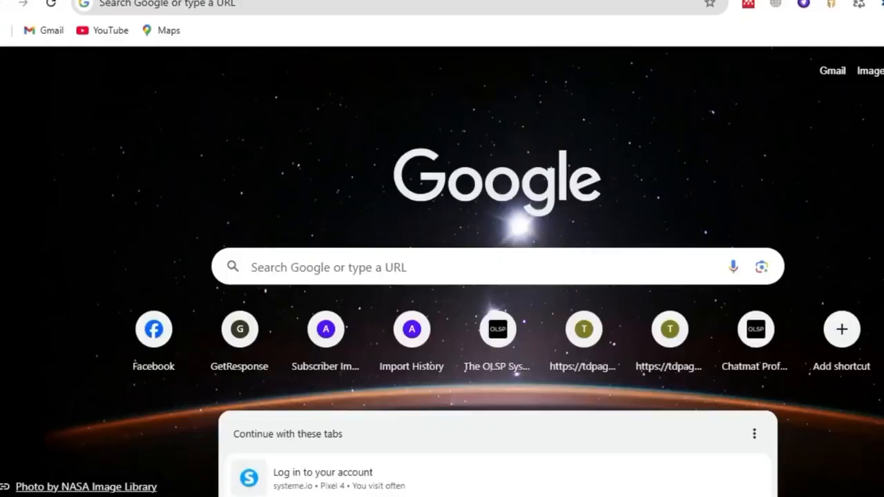
{"action": "left_click", "coordinate": [200, 4]}
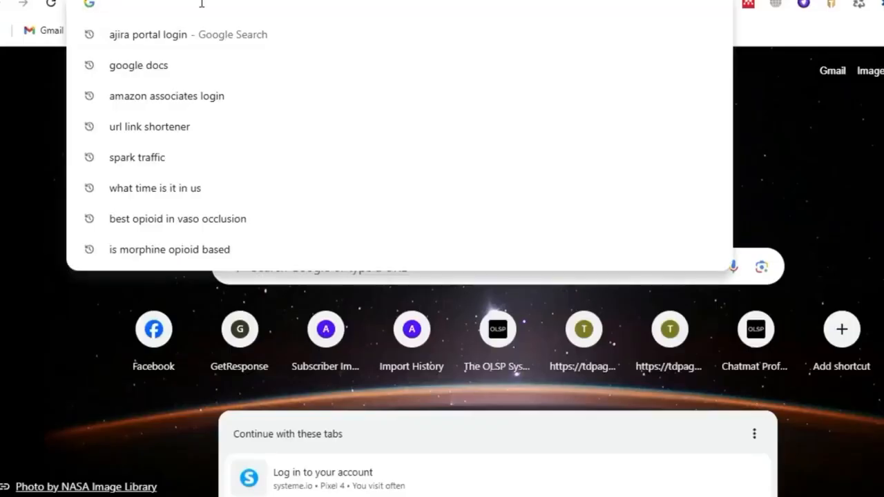
{"action": "key", "text": "ctrl+v"}
{"action": "key", "text": "Return"}
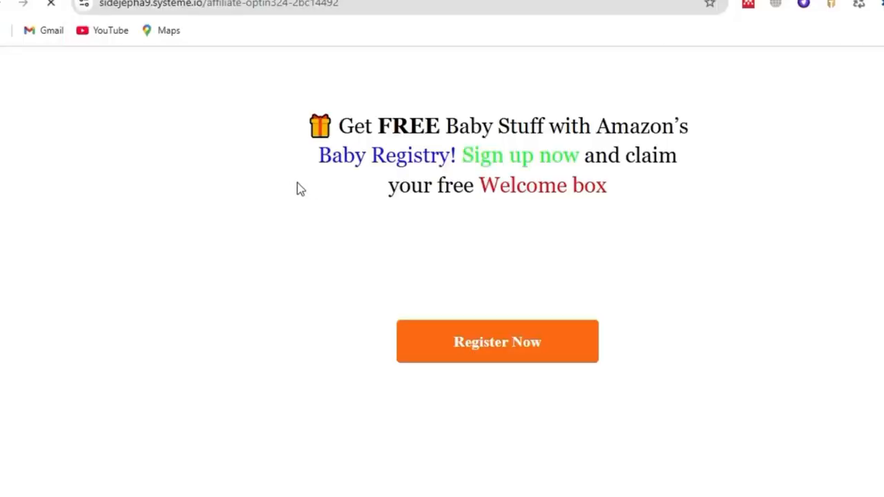
Step: Test the opt-in form with the first name test and an e-mail address, register, and view the resulting Amazon Baby Registry page
{"action": "left_click", "coordinate": [463, 351]}
{"action": "type", "text": "test"}
{"action": "left_click", "coordinate": [482, 388]}
{"action": "type", "text": "sidek"}
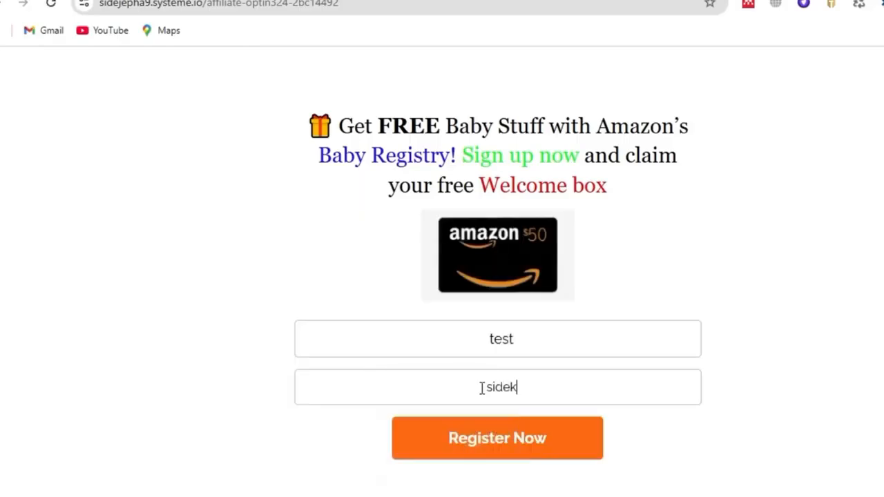
{"action": "key", "text": "BackSpace"}
{"action": "type", "text": "je"}
{"action": "key", "text": "BackSpace"}
{"action": "key", "text": "BackSpace"}
{"action": "key", "text": "BackSpace"}
{"action": "key", "text": "BackSpace"}
{"action": "key", "text": "BackSpace"}
{"action": "key", "text": "BackSpace"}
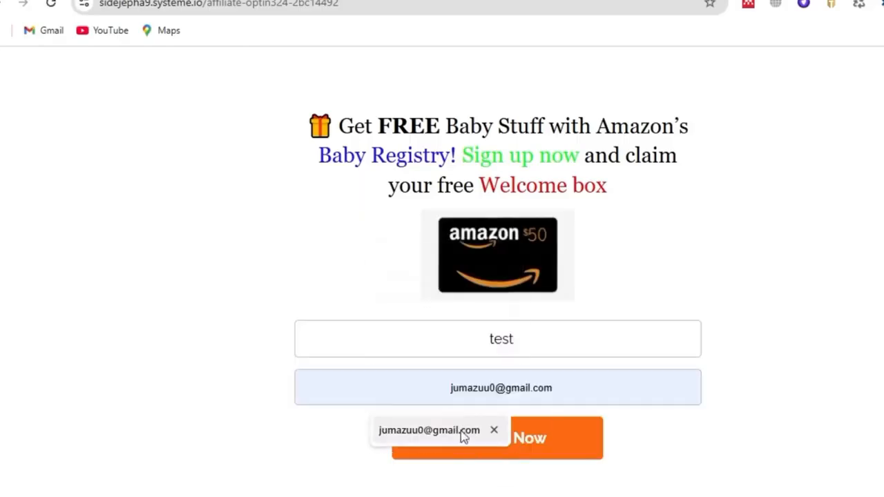
{"action": "left_click", "coordinate": [463, 436]}
{"action": "left_click", "coordinate": [491, 459]}
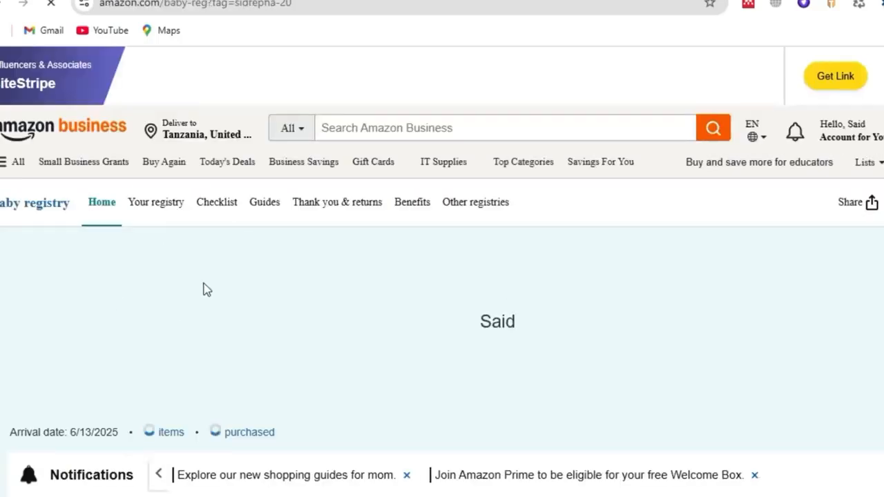
{"action": "scroll", "coordinate": [208, 290], "scroll_direction": "down", "scroll_amount": 10}
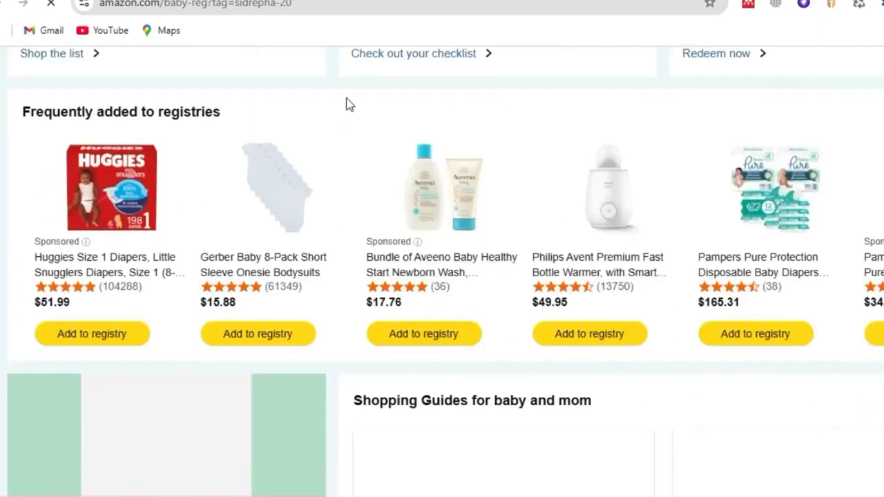
Step: Return to systeme.io and open the CRM contacts list to check the registered contacts
{"action": "left_click", "coordinate": [290, 0]}
{"action": "mouse_move", "coordinate": [496, 76]}
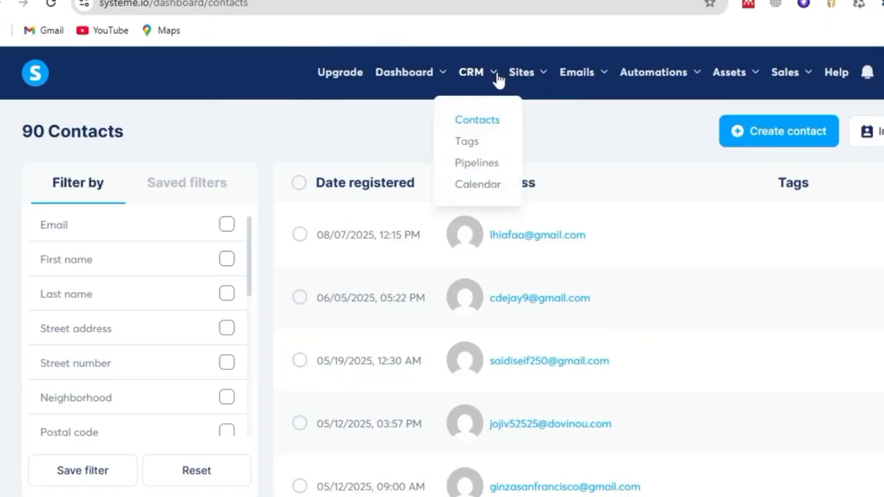
{"action": "left_click", "coordinate": [487, 120]}
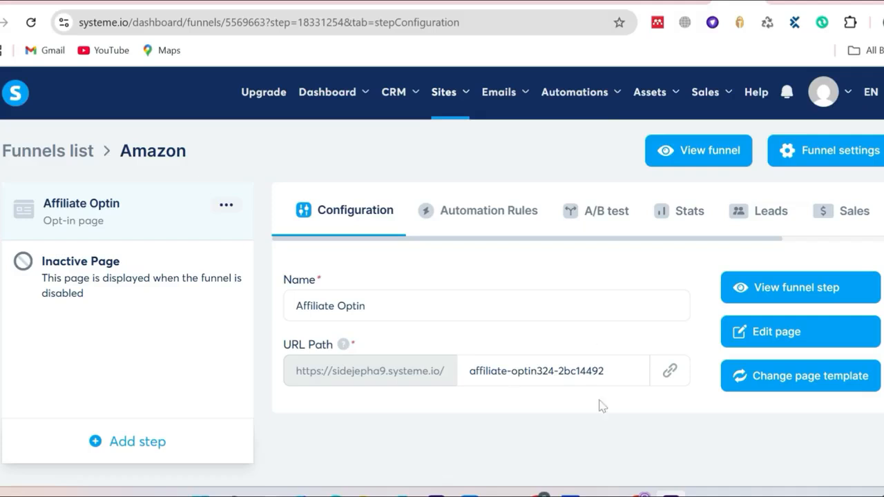
Step: Copy the Affiliate Optin page's link, shorten it with TinyURL, and copy the short link
{"action": "left_click", "coordinate": [670, 373]}
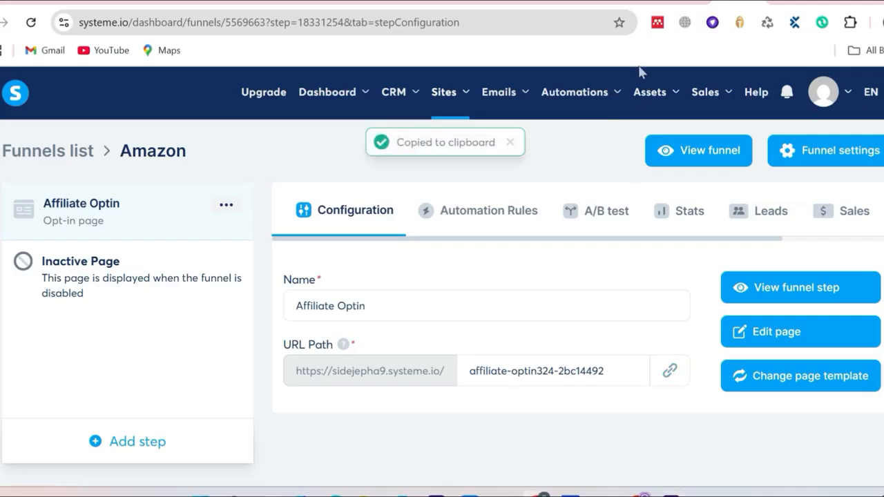
{"action": "left_click", "coordinate": [682, 1]}
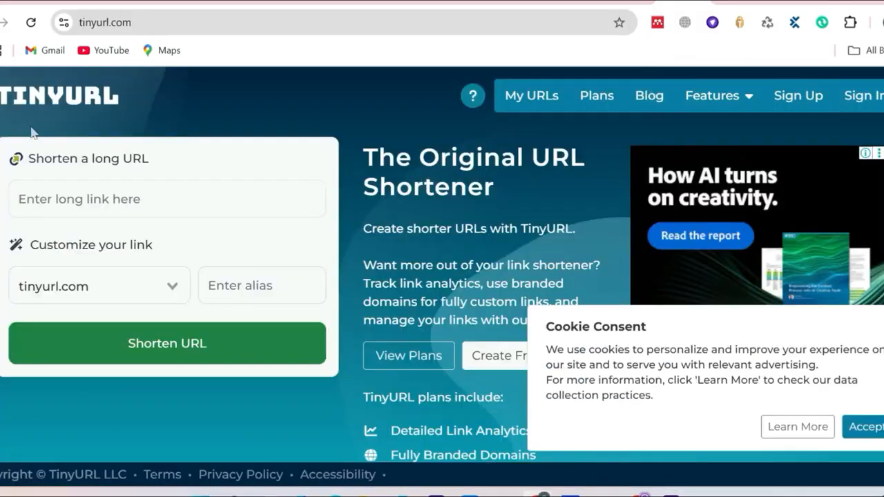
{"action": "key", "text": "ctrl+v"}
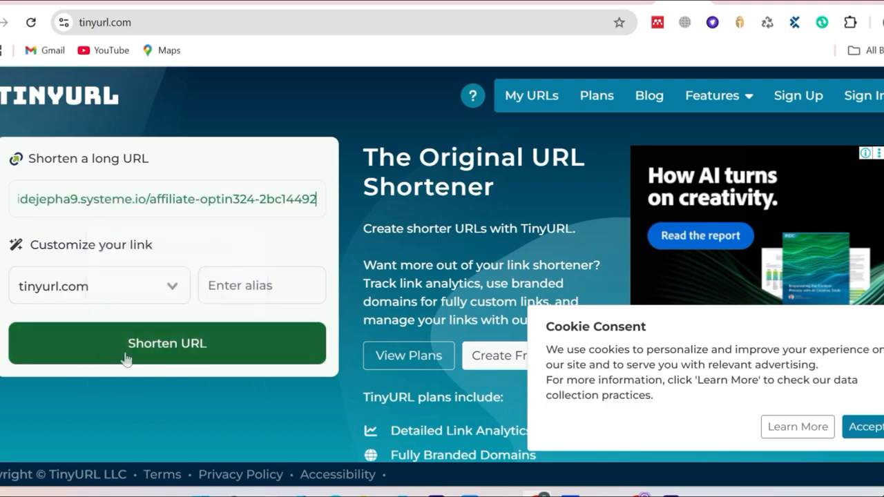
{"action": "left_click", "coordinate": [137, 350]}
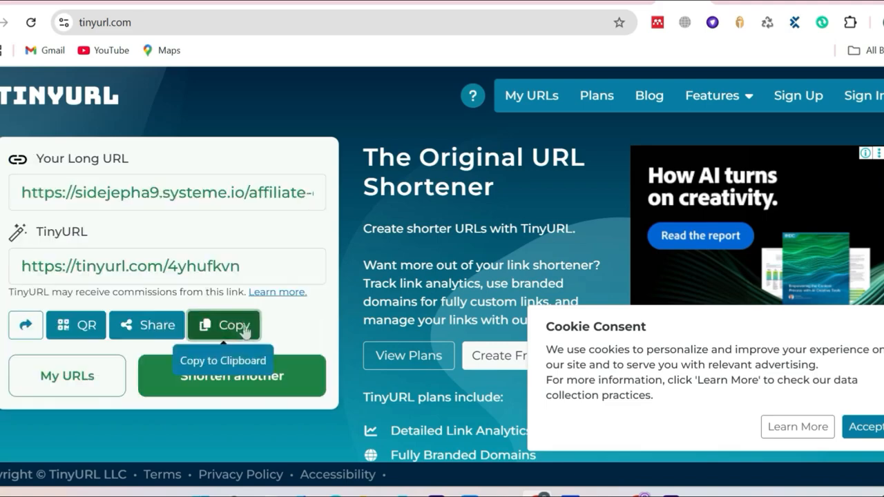
{"action": "left_click", "coordinate": [230, 325]}
{"action": "left_click", "coordinate": [136, 2]}
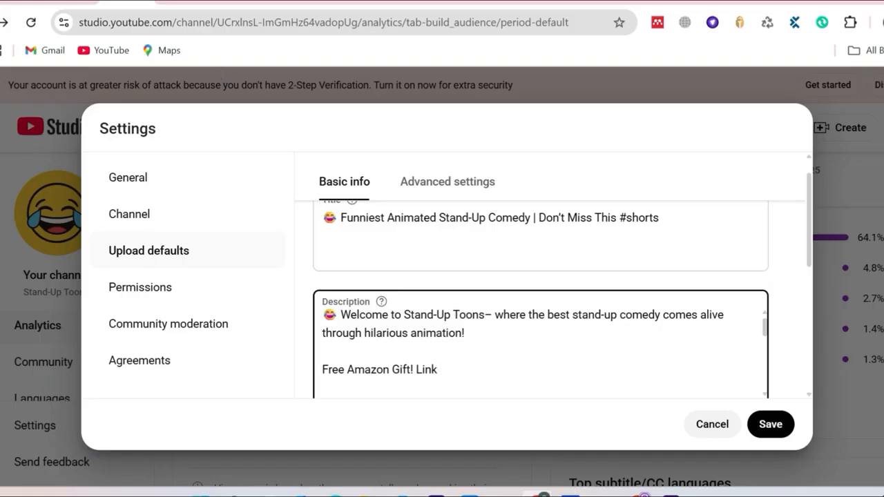
{"action": "key", "text": "ctrl+v"}
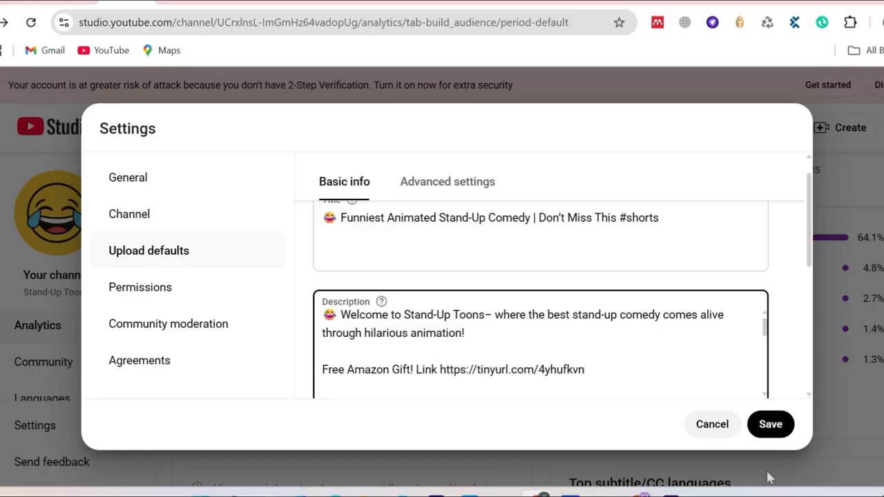
{"action": "left_click", "coordinate": [770, 425]}
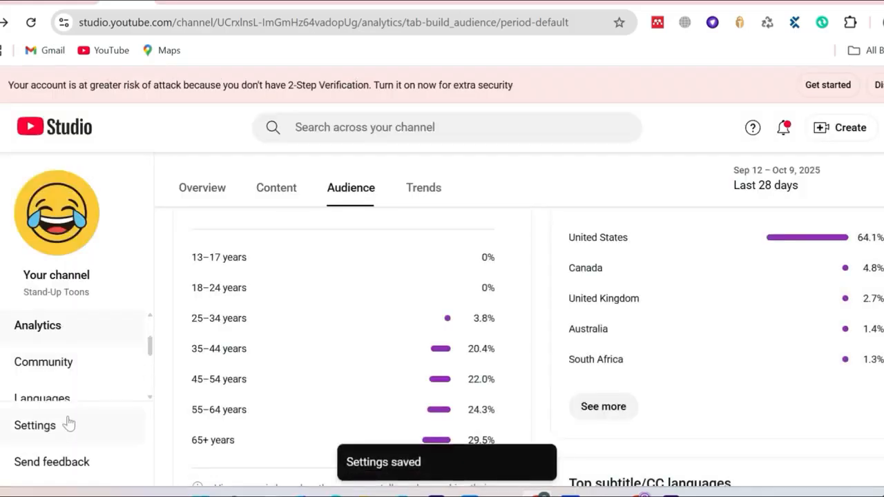
Step: Reopen the YouTube Studio settings and review the upload defaults for description and visibility, and the channel's country and keywords
{"action": "left_click", "coordinate": [48, 428]}
{"action": "left_click", "coordinate": [173, 269]}
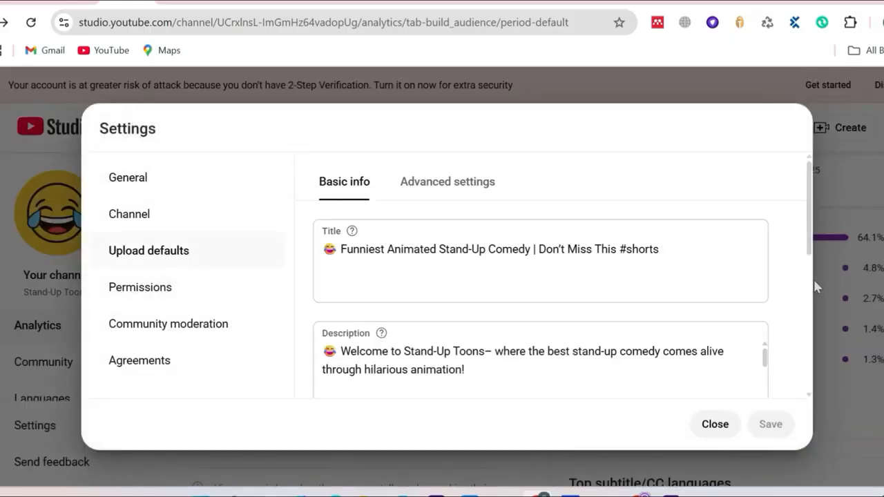
{"action": "scroll", "coordinate": [813, 276], "scroll_direction": "down", "scroll_amount": 1}
{"action": "scroll", "coordinate": [814, 276], "scroll_direction": "down", "scroll_amount": 4}
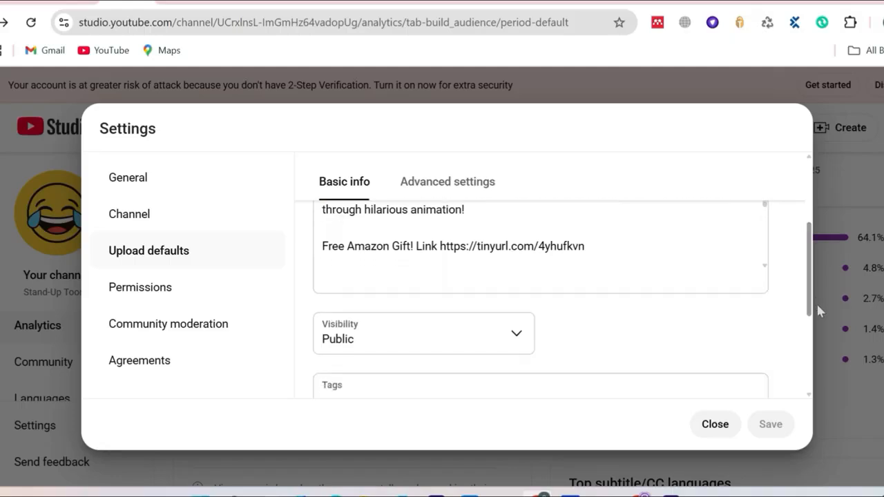
{"action": "left_click", "coordinate": [140, 225]}
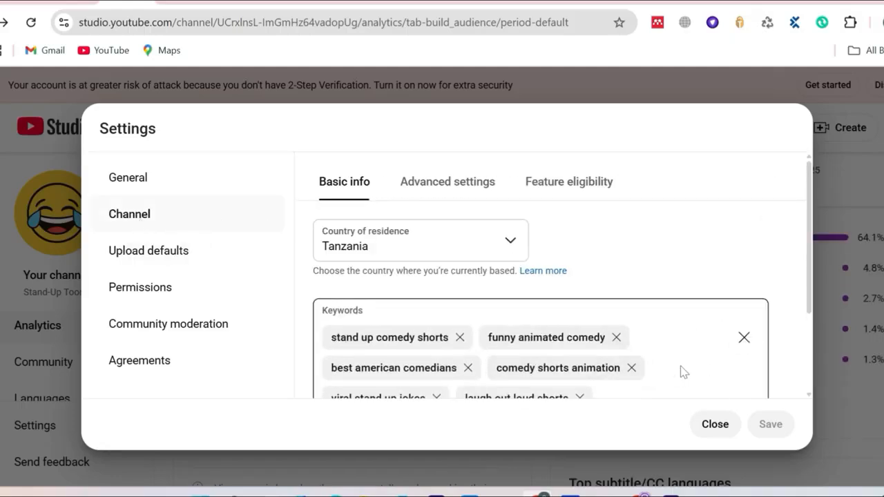
{"action": "mouse_move", "coordinate": [810, 297]}
{"action": "left_mouse_down"}
{"action": "mouse_move", "coordinate": [813, 373]}
{"action": "mouse_move", "coordinate": [813, 294]}
{"action": "left_mouse_up"}
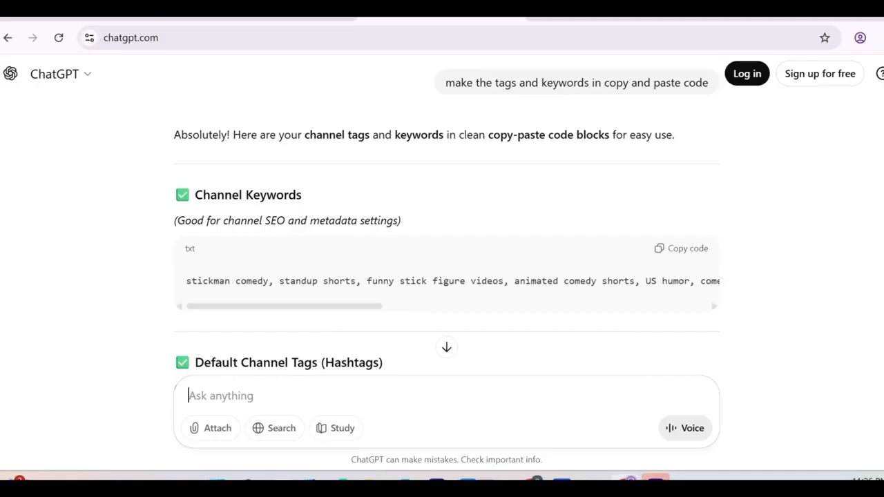
Step: Switch to ChatGPT and send the prompt "create a banner image for this channel"
{"action": "type", "text": "create"}
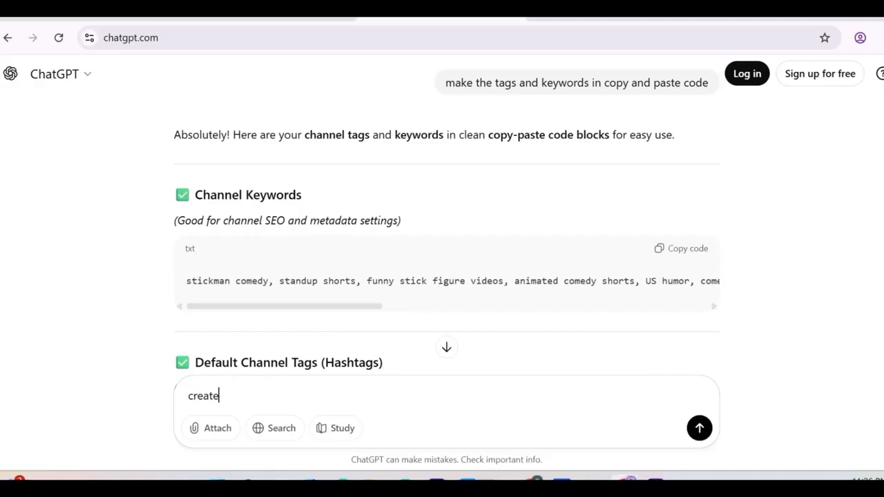
{"action": "type", "text": " a banner image"}
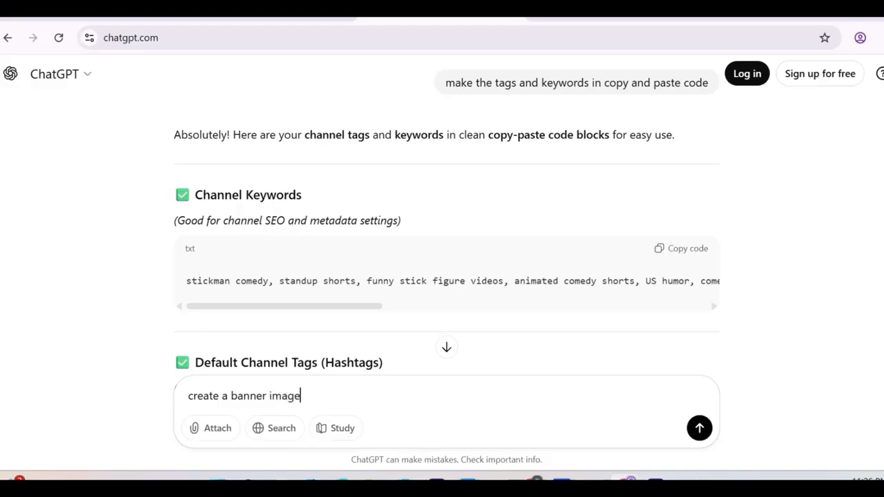
{"action": "type", "text": " for this channel"}
{"action": "key", "text": "Return"}
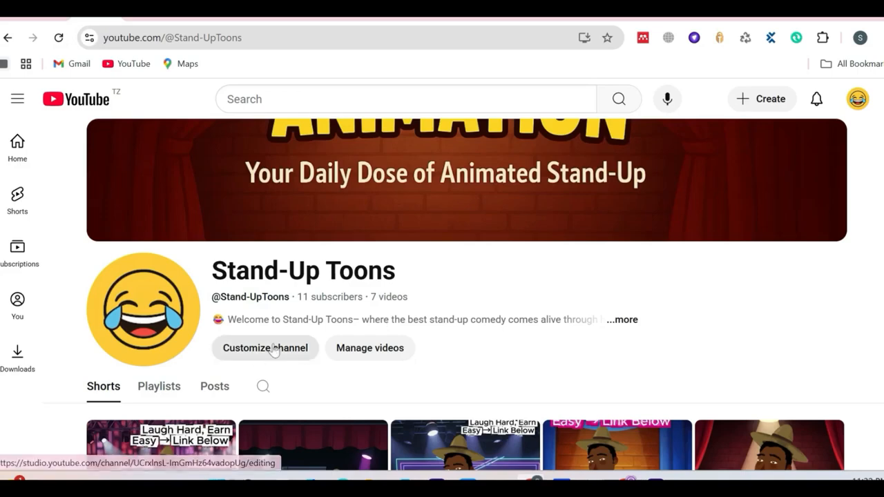
{"action": "left_click", "coordinate": [273, 347]}
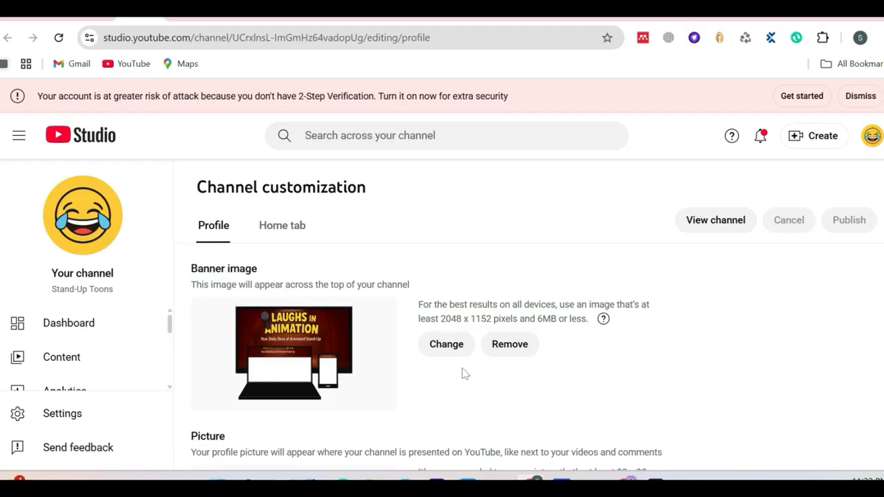
{"action": "scroll", "coordinate": [464, 387], "scroll_direction": "down", "scroll_amount": 3}
{"action": "scroll", "coordinate": [716, 299], "scroll_direction": "up", "scroll_amount": 3}
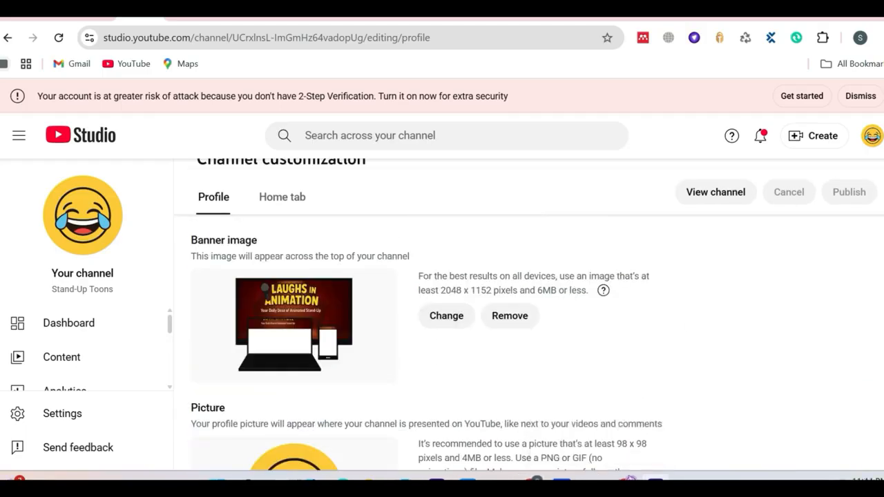
{"action": "left_click", "coordinate": [629, 480]}
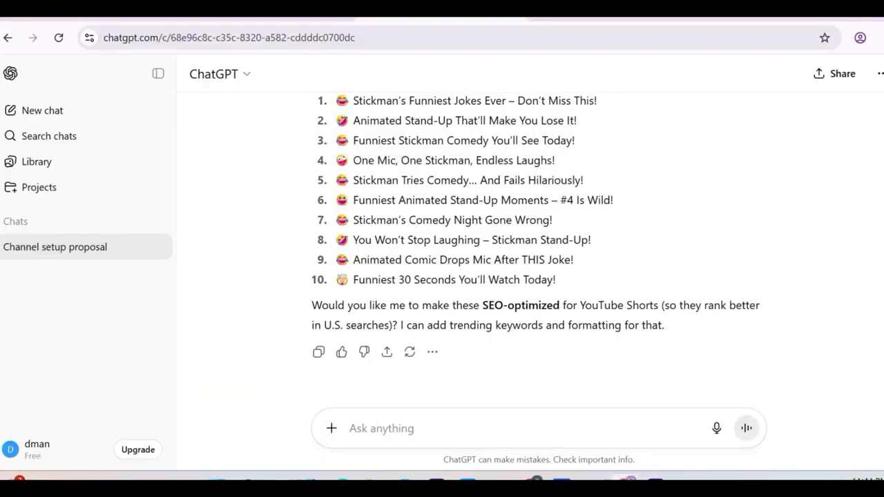
Step: Copy ChatGPT's first title idea and rename video 0924 in the Youtube videos folder to "😂 Stickman’s Funniest Jokes Ever – Don’t Miss This!"
{"action": "left_click_drag", "start_coordinate": [335, 100], "coordinate": [601, 162]}
{"action": "key", "text": "ctrl+c"}
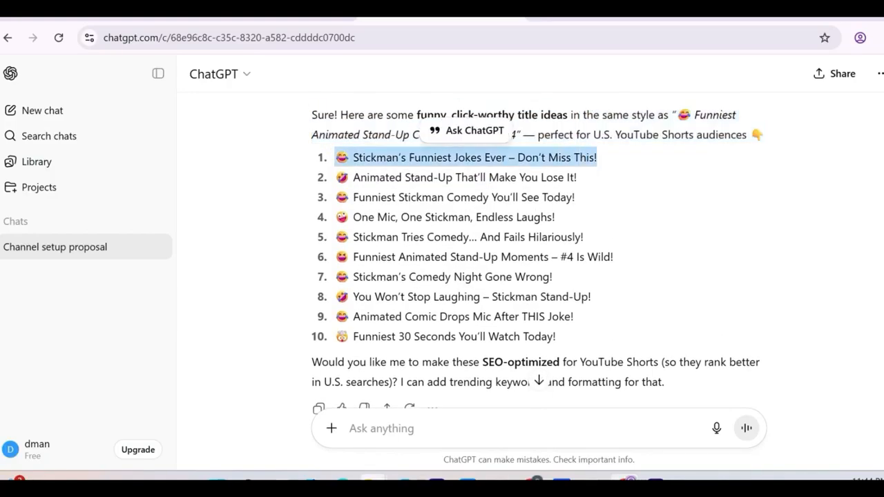
{"action": "mouse_move", "coordinate": [373, 480]}
{"action": "left_click", "coordinate": [458, 407]}
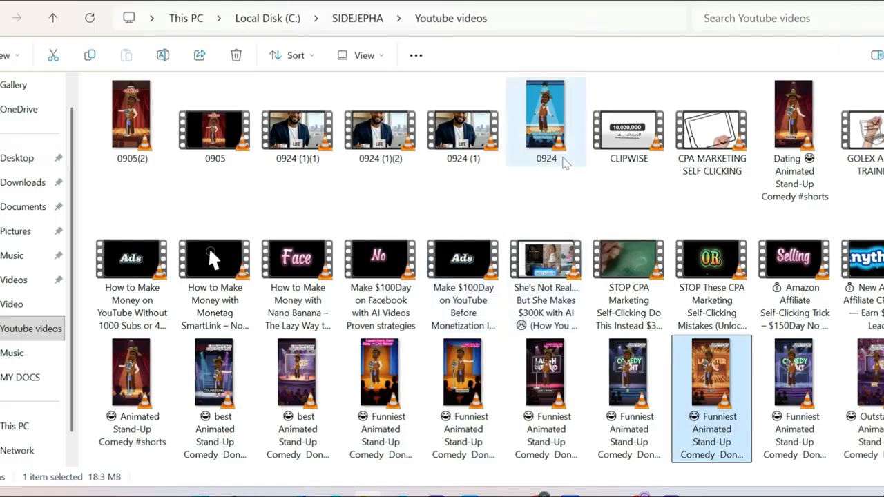
{"action": "left_click", "coordinate": [546, 164]}
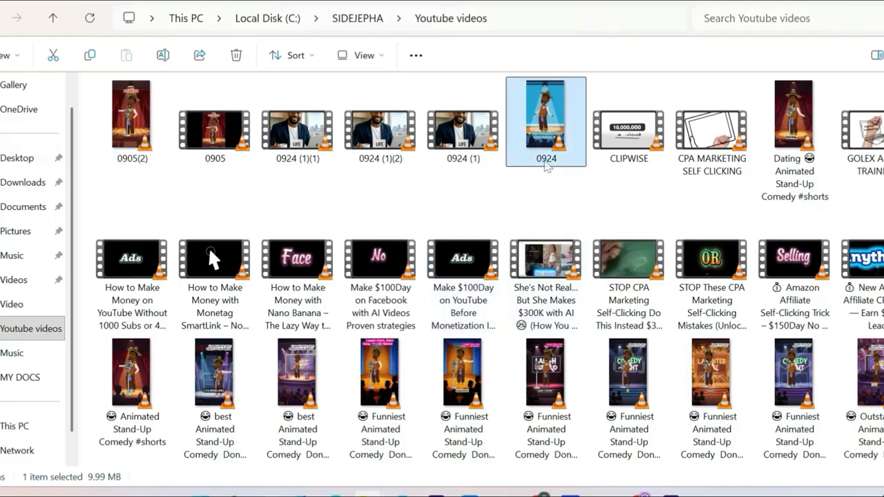
{"action": "left_click", "coordinate": [549, 159]}
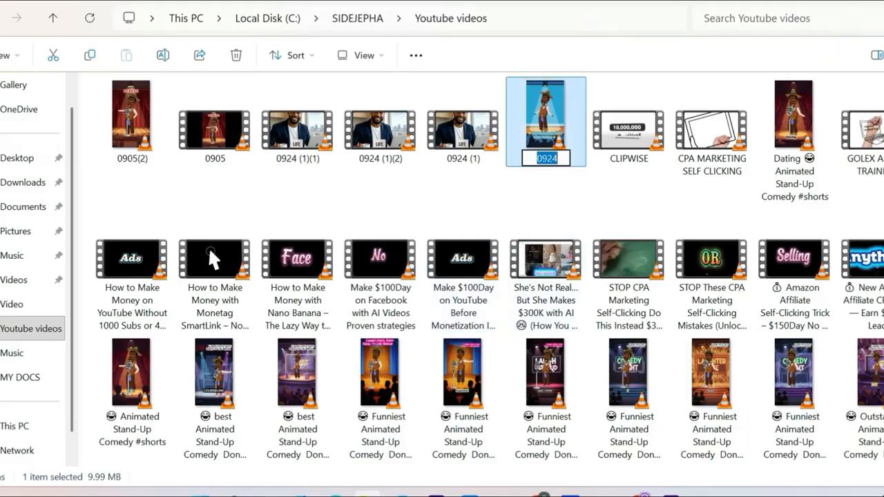
{"action": "key", "text": "ctrl+v"}
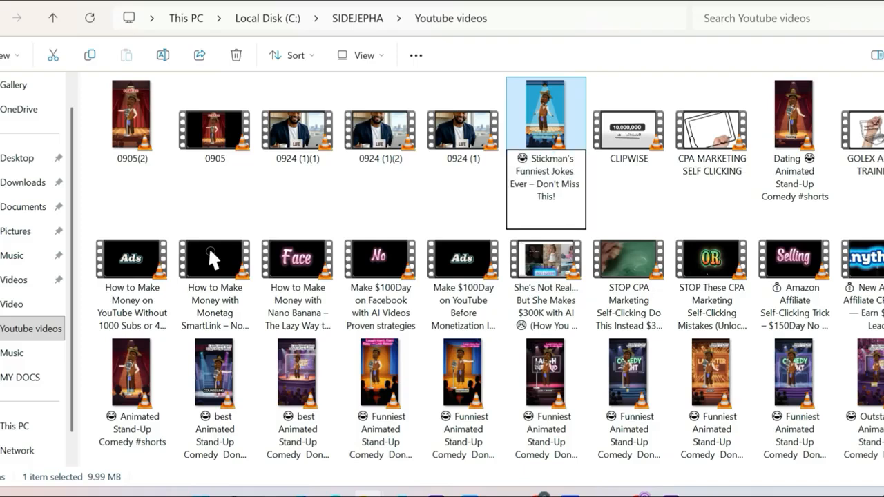
{"action": "left_click", "coordinate": [483, 197]}
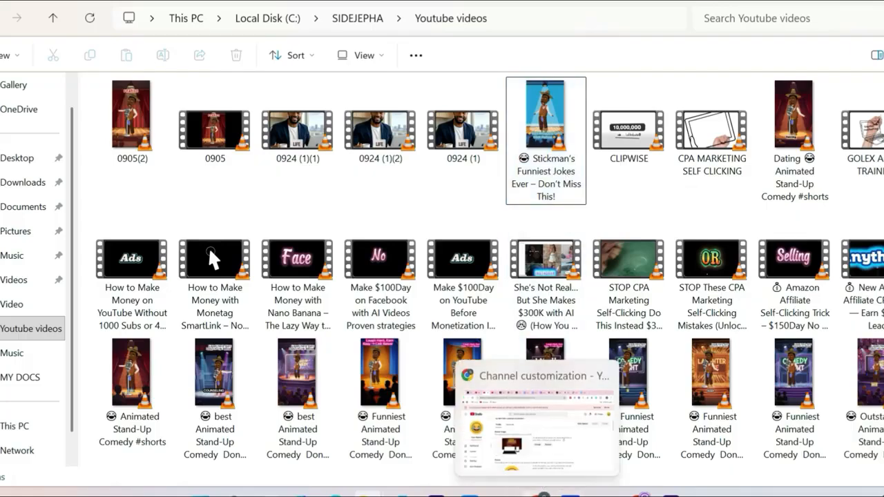
Step: Switch to YouTube Studio and upload the renamed stickman video from the Youtube videos folder
{"action": "left_click", "coordinate": [538, 492]}
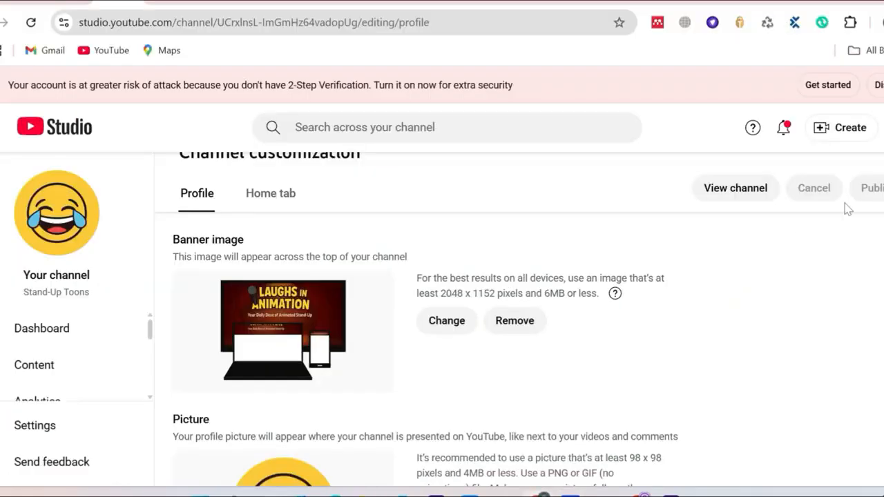
{"action": "left_click", "coordinate": [834, 130]}
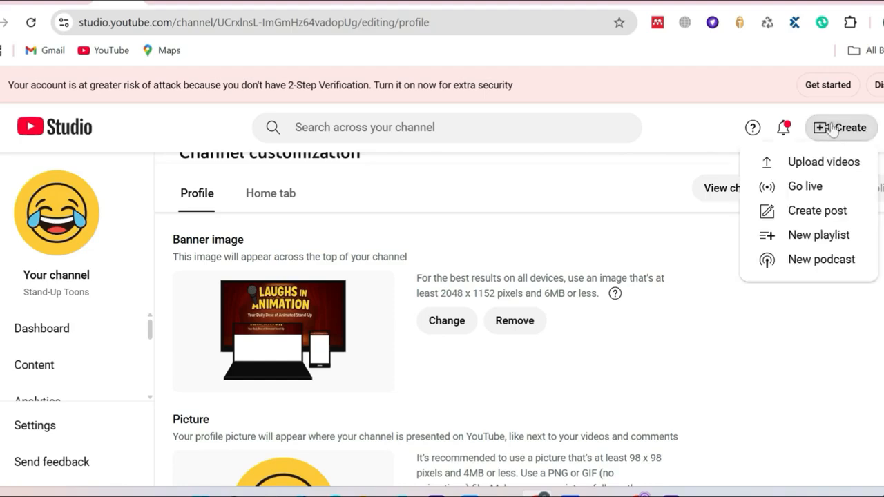
{"action": "left_click", "coordinate": [819, 164]}
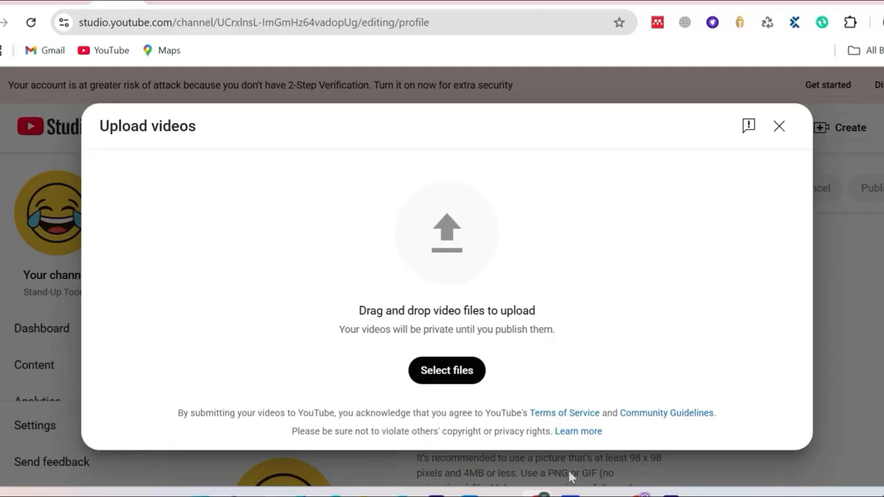
{"action": "mouse_move", "coordinate": [436, 492]}
{"action": "left_click", "coordinate": [444, 424]}
{"action": "left_click_drag", "start_coordinate": [546, 118], "coordinate": [461, 313]}
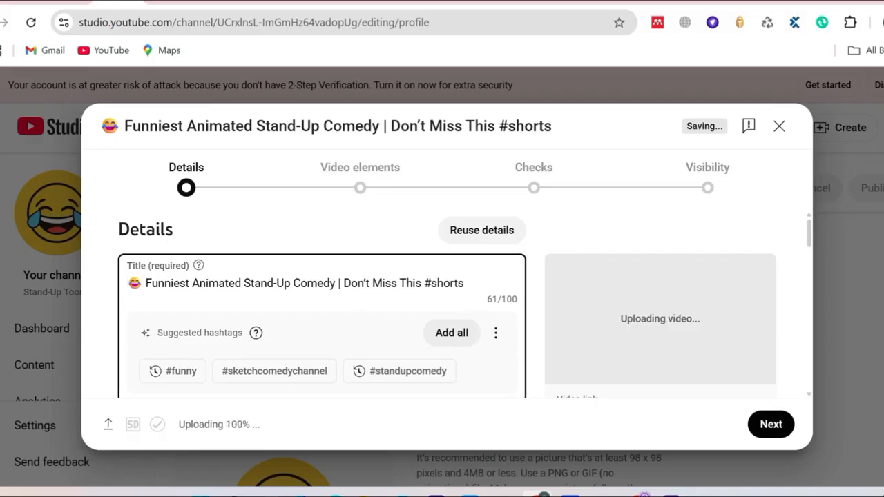
Step: Add the suggested hashtag #standupcomedy to the video title and mark the video as not made for kids
{"action": "left_click", "coordinate": [390, 373]}
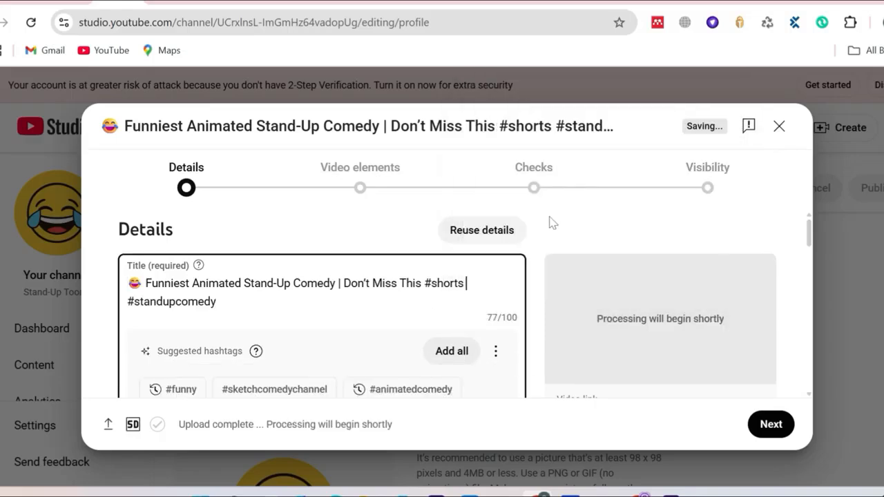
{"action": "left_click", "coordinate": [551, 228]}
{"action": "left_click_drag", "start_coordinate": [804, 246], "coordinate": [813, 292]}
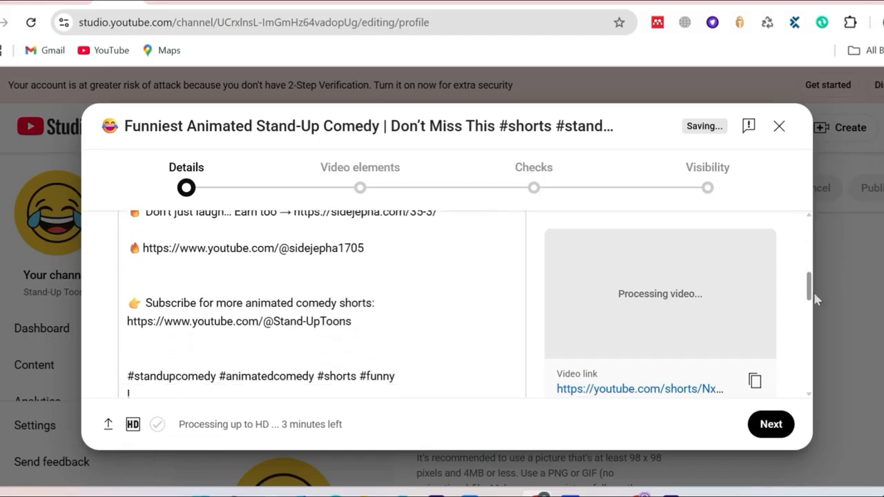
{"action": "scroll", "coordinate": [502, 279], "scroll_direction": "down", "scroll_amount": 8}
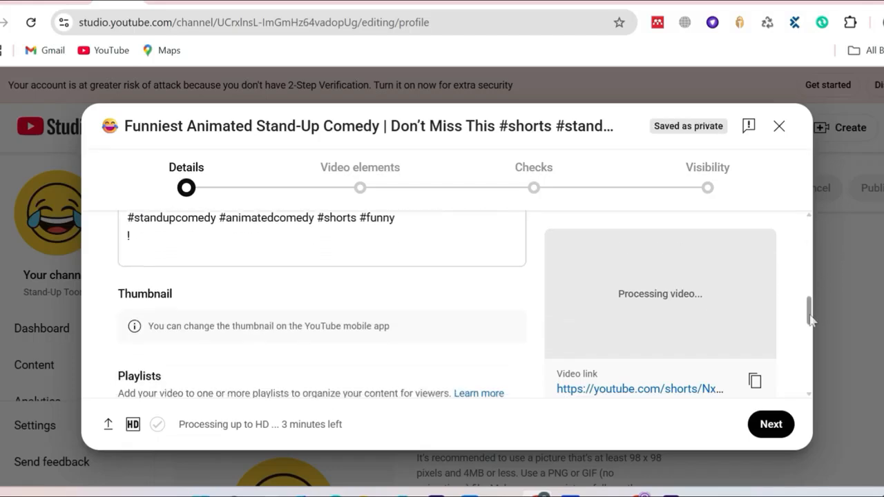
{"action": "left_click", "coordinate": [126, 336]}
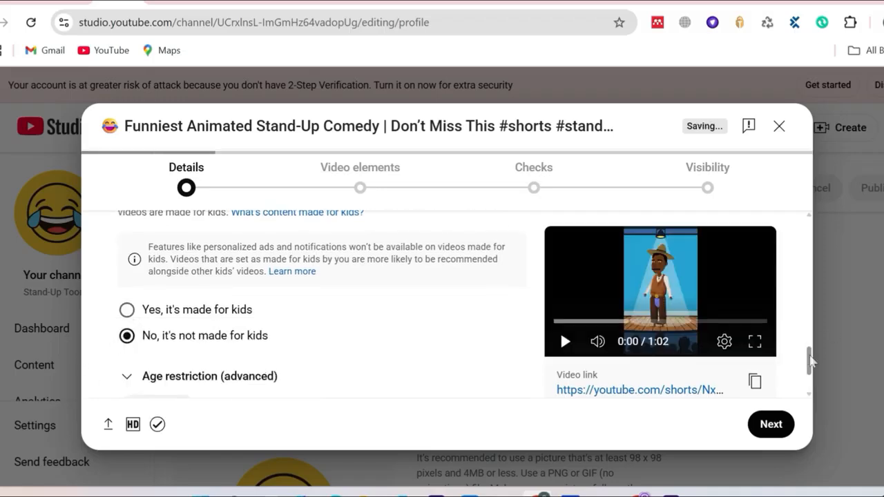
{"action": "scroll", "coordinate": [126, 335], "scroll_direction": "down", "scroll_amount": 2}
{"action": "left_click", "coordinate": [177, 332]}
{"action": "scroll", "coordinate": [811, 306], "scroll_direction": "down", "scroll_amount": 7}
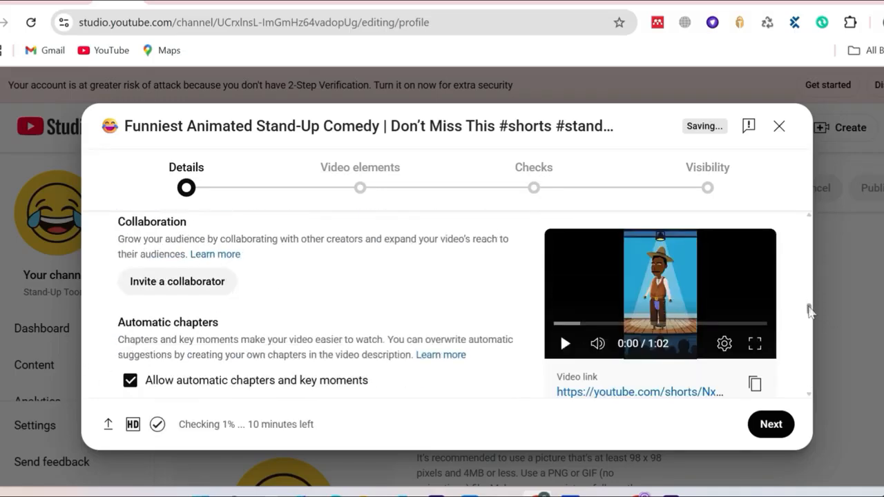
Step: Advance to the visibility stage and set the video to go public on Oct 11, 2025 at 11:15 PM
{"action": "left_click", "coordinate": [772, 432]}
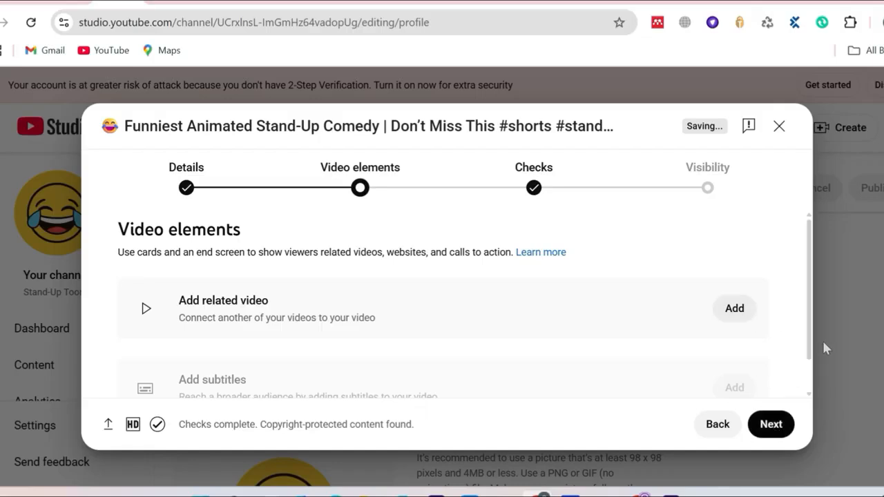
{"action": "left_click", "coordinate": [771, 424]}
{"action": "left_click", "coordinate": [771, 424]}
{"action": "left_click", "coordinate": [811, 303]}
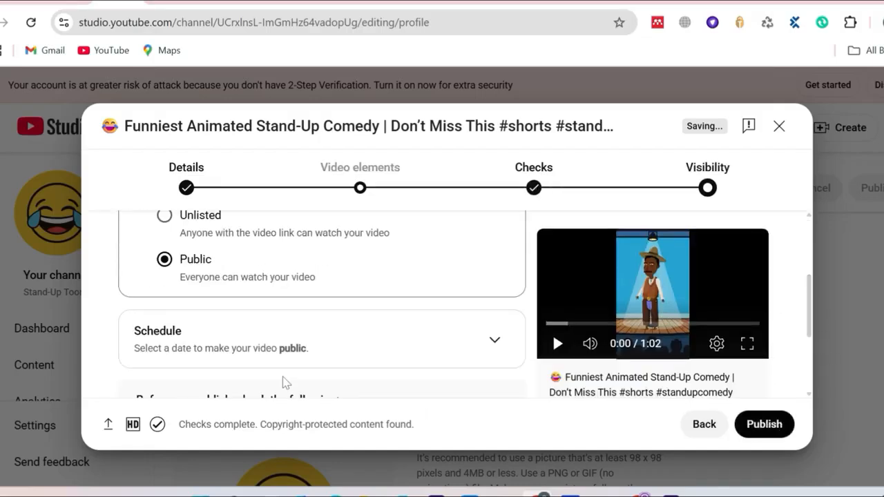
{"action": "left_click", "coordinate": [275, 336]}
{"action": "left_click", "coordinate": [316, 275]}
{"action": "scroll", "coordinate": [366, 344], "scroll_direction": "down", "scroll_amount": 3}
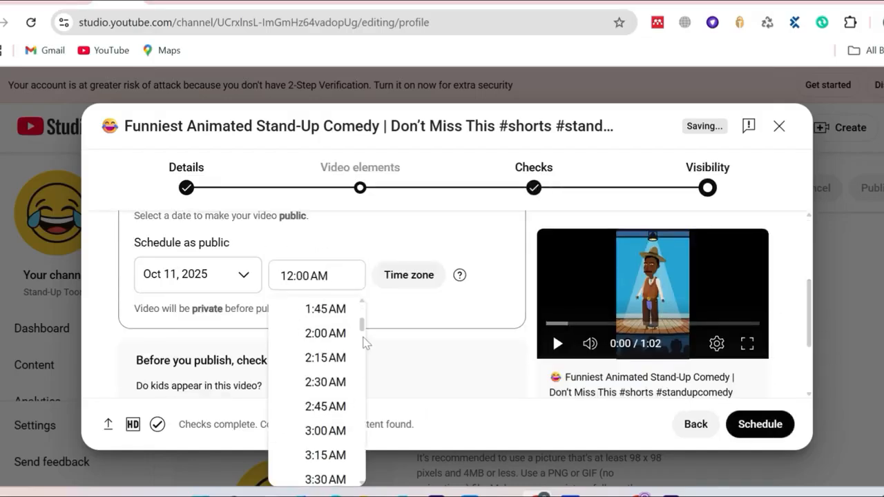
{"action": "scroll", "coordinate": [366, 367], "scroll_direction": "down", "scroll_amount": 7}
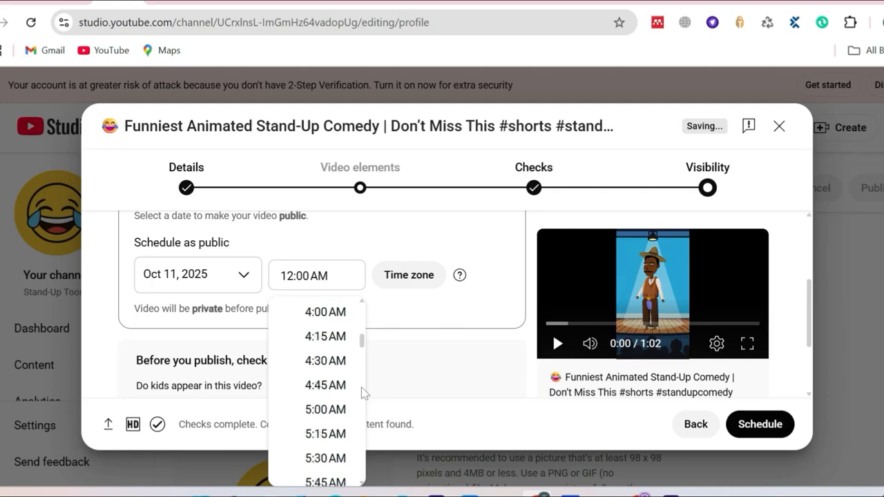
{"action": "scroll", "coordinate": [366, 404], "scroll_direction": "down", "scroll_amount": 7}
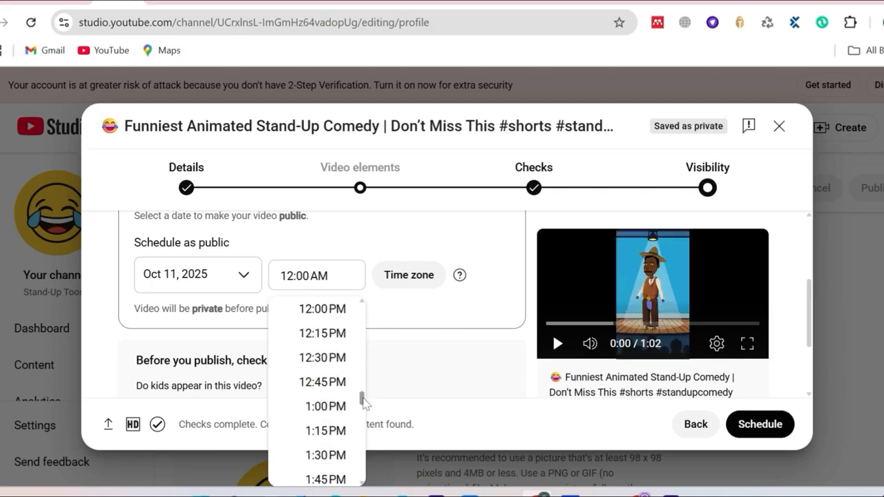
{"action": "scroll", "coordinate": [365, 451], "scroll_direction": "down", "scroll_amount": 5}
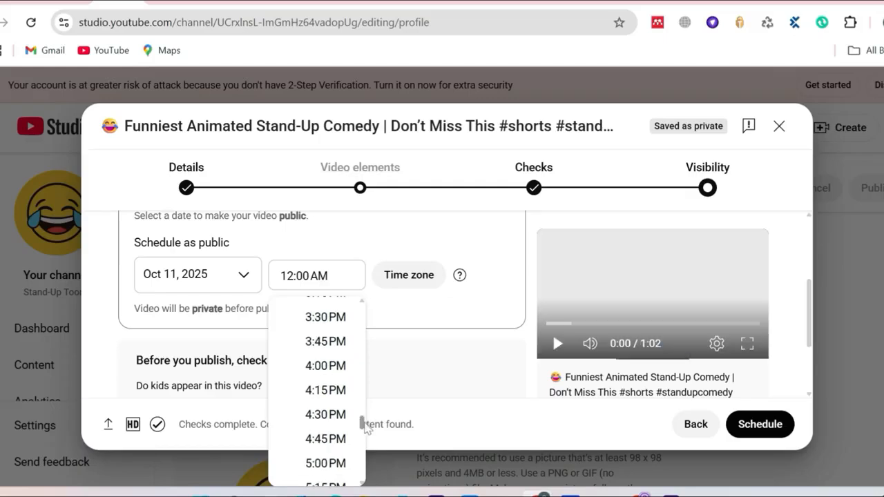
{"action": "scroll", "coordinate": [364, 444], "scroll_direction": "down", "scroll_amount": 4}
{"action": "left_click_drag", "start_coordinate": [367, 448], "coordinate": [366, 478]}
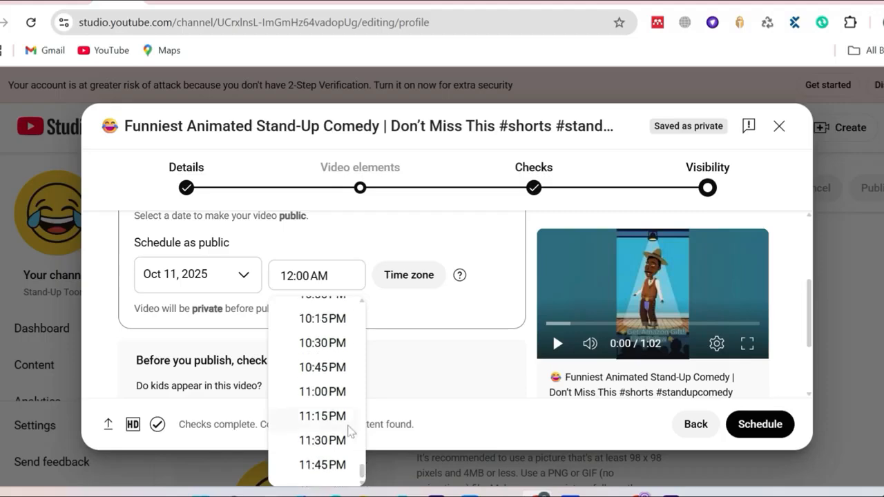
{"action": "left_click", "coordinate": [357, 411]}
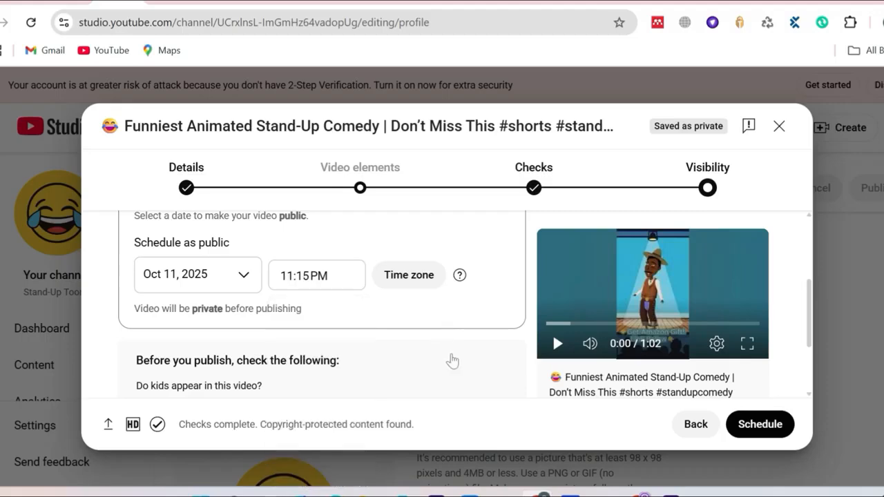
Step: Submit the video for scheduled publishing and dismiss the confirmation
{"action": "scroll", "coordinate": [799, 310], "scroll_direction": "down", "scroll_amount": 2}
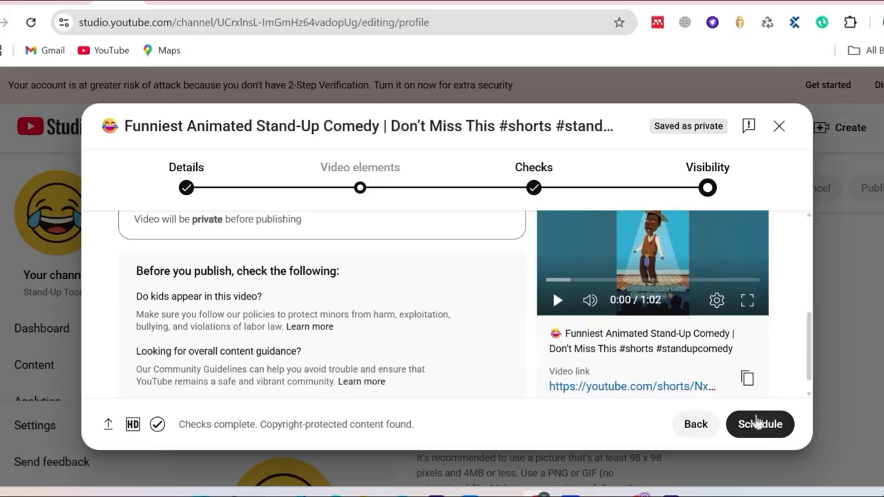
{"action": "left_click", "coordinate": [763, 422]}
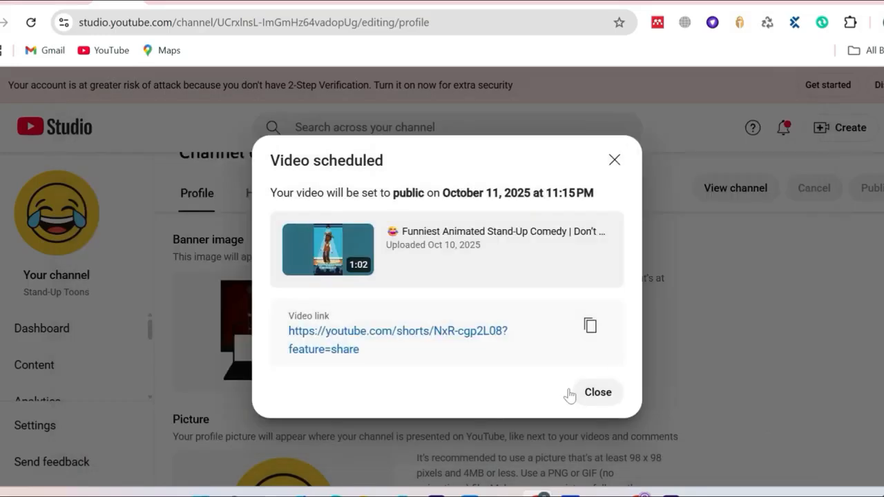
{"action": "left_click", "coordinate": [599, 393]}
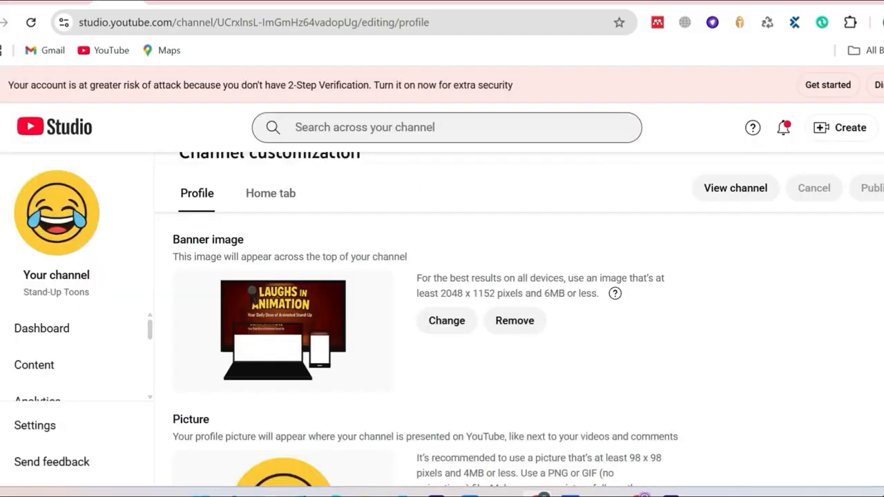
Step: Open the channel content's list of Shorts and review each video's visibility, date and views
{"action": "left_click", "coordinate": [235, 3]}
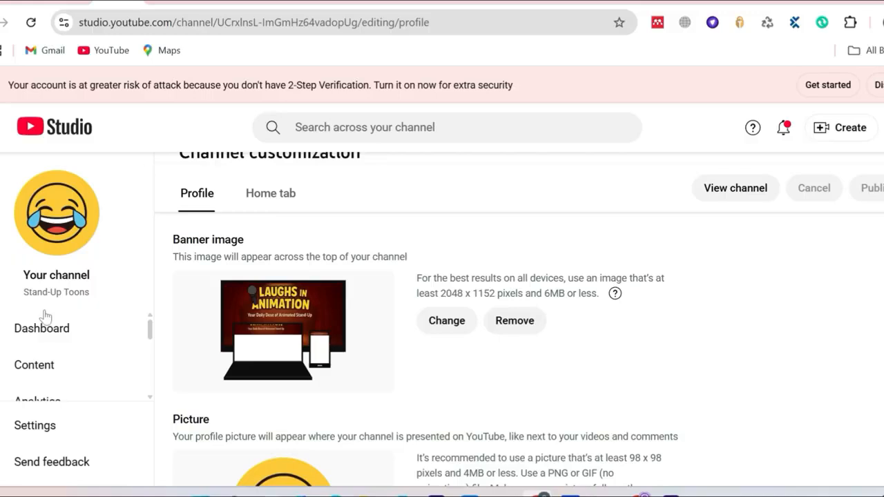
{"action": "left_click", "coordinate": [56, 377]}
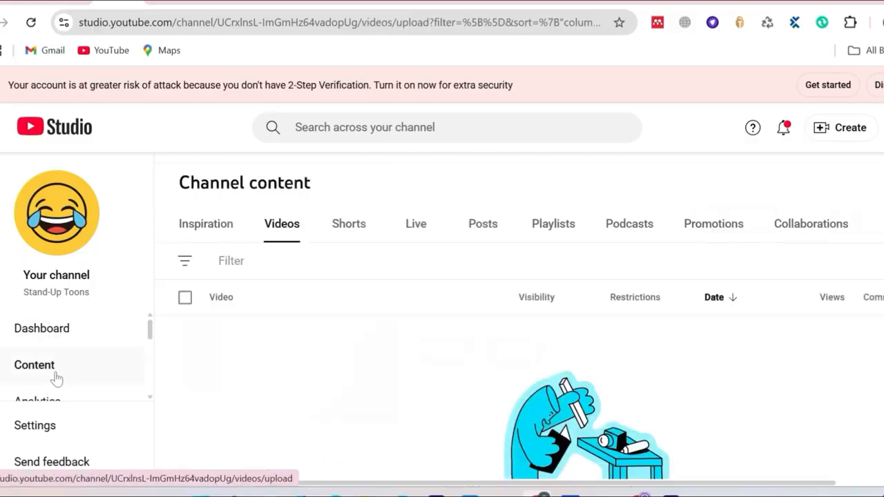
{"action": "left_click", "coordinate": [348, 234]}
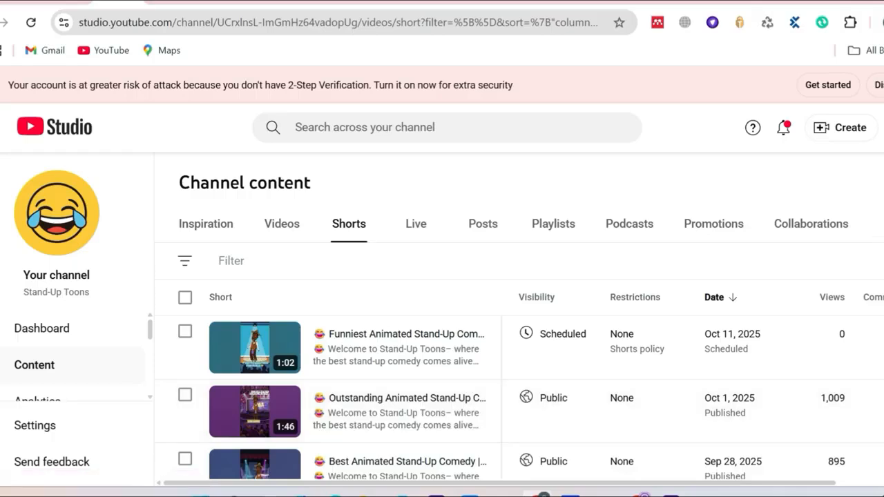
{"action": "scroll", "coordinate": [442, 373], "scroll_direction": "down", "scroll_amount": 3}
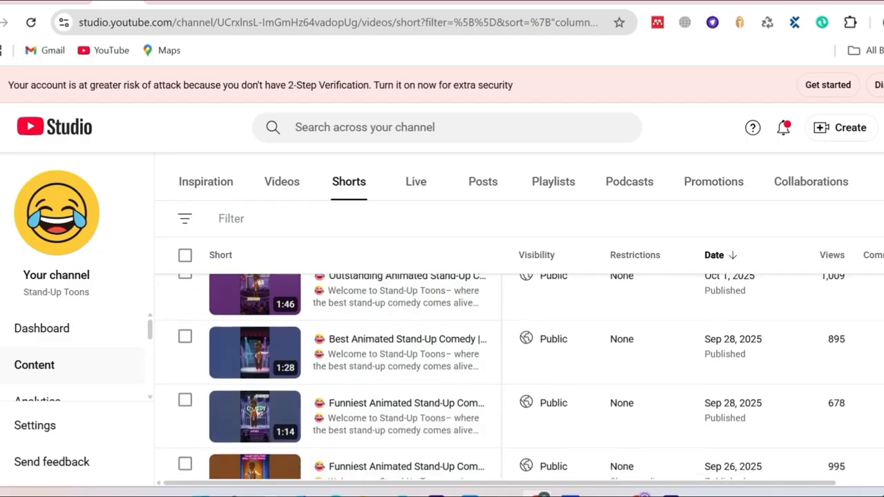
{"action": "scroll", "coordinate": [443, 373], "scroll_direction": "down", "scroll_amount": 2}
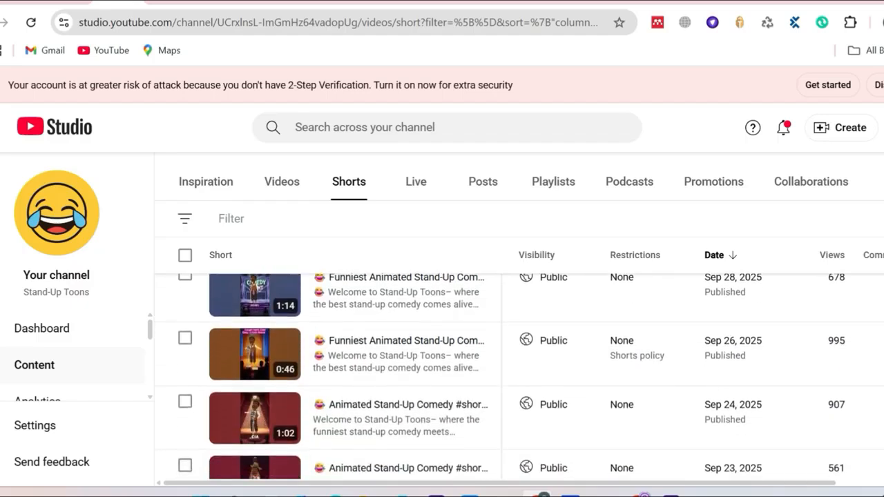
{"action": "scroll", "coordinate": [442, 373], "scroll_direction": "down", "scroll_amount": 1}
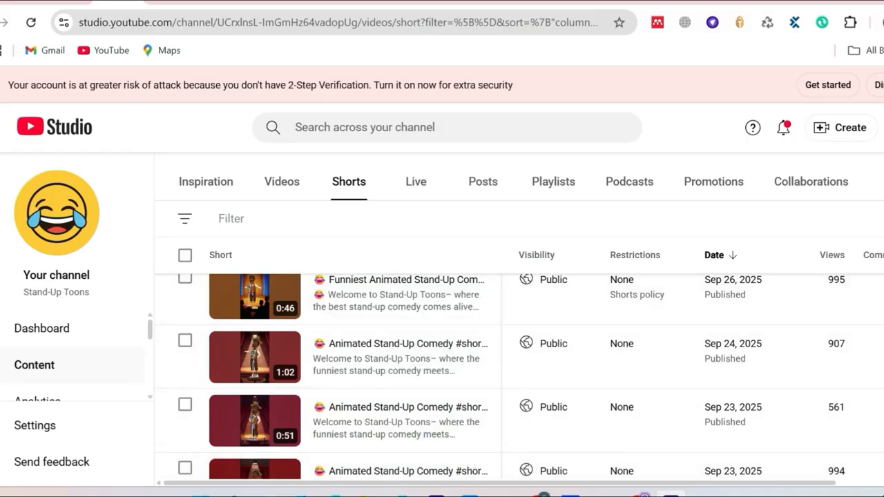
{"action": "scroll", "coordinate": [518, 380], "scroll_direction": "up", "scroll_amount": 5}
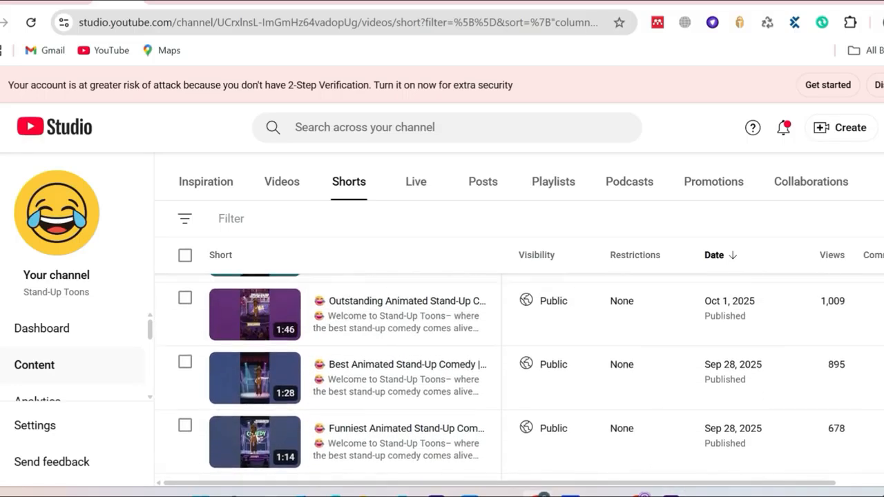